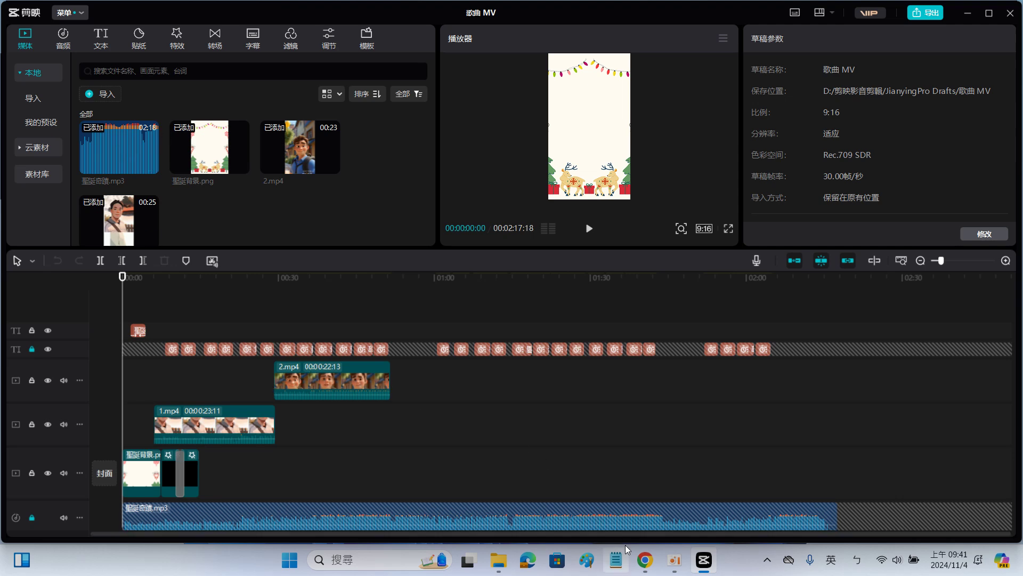
# Step: Open a maximized Chrome window, load suno.com, dismiss the iOS announcement and go to the song creation page
pyautogui.rightClick(645, 560)
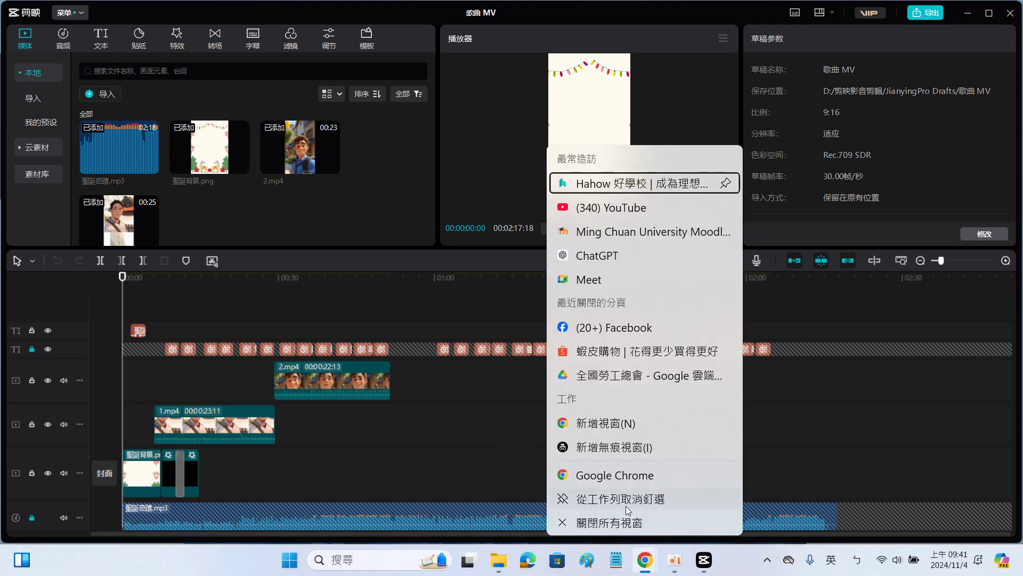
pyautogui.click(630, 475)
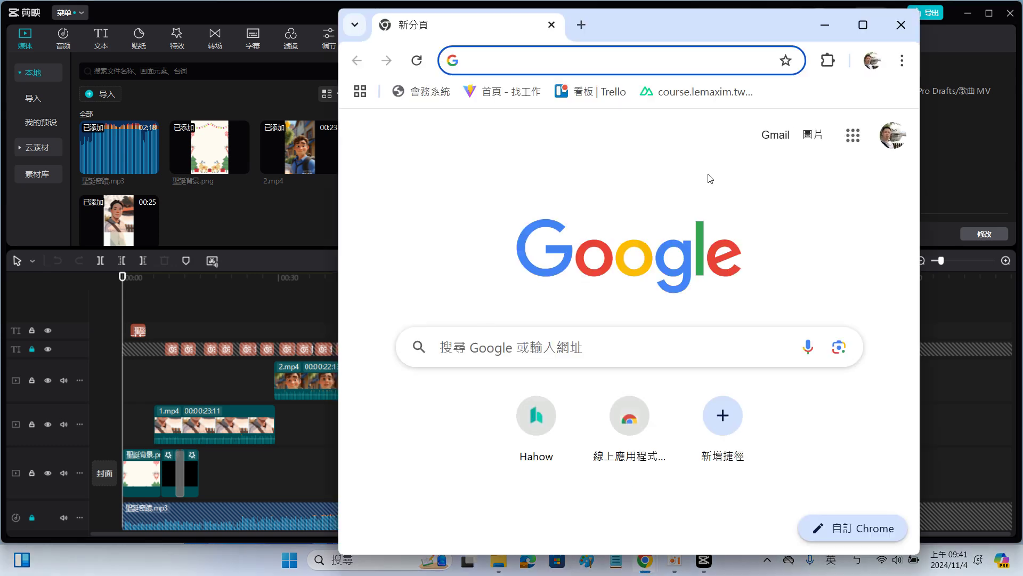
pyautogui.click(863, 25)
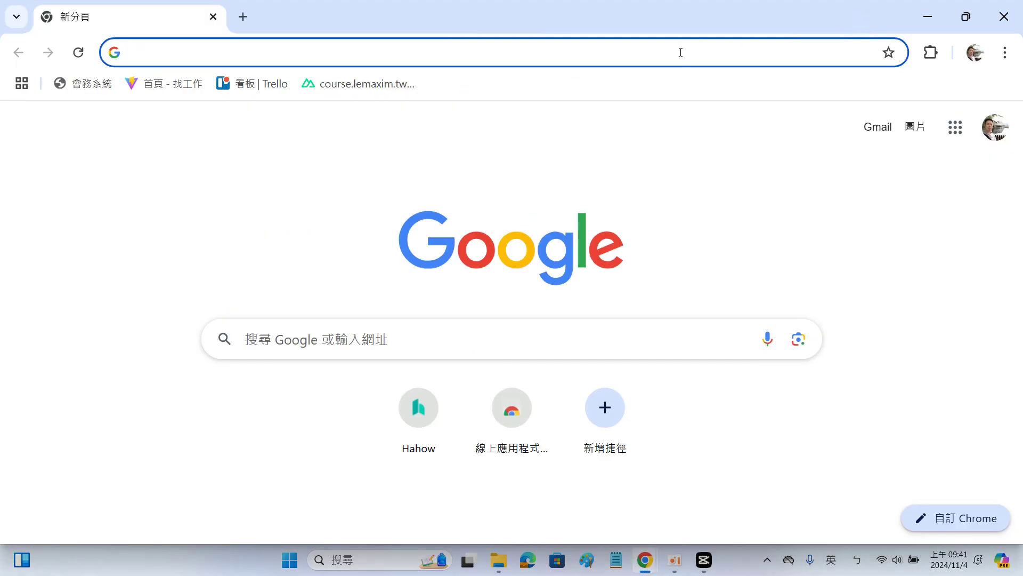
pyautogui.write('suno.com')
pyautogui.press('Return')
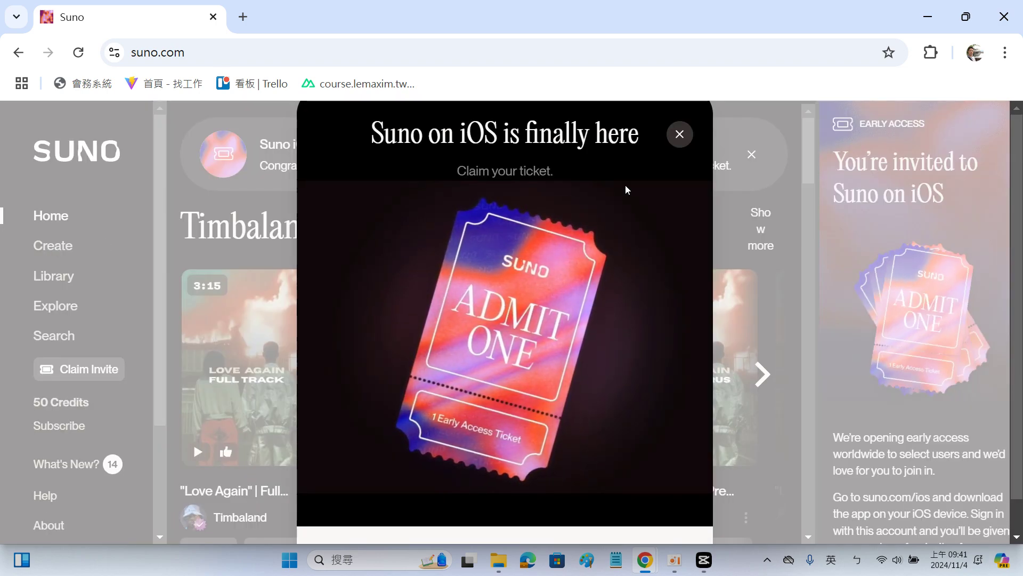
pyautogui.click(680, 135)
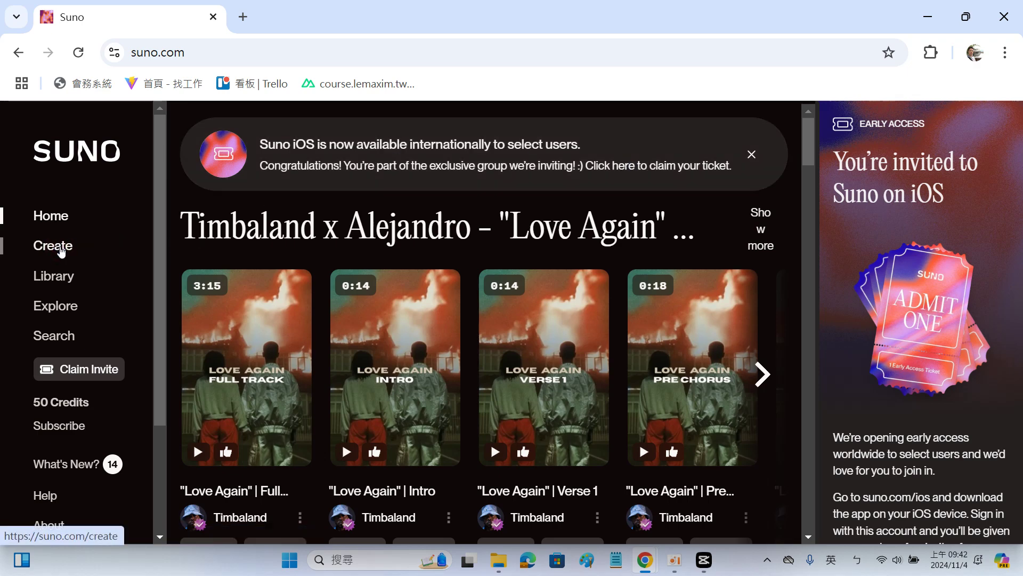
pyautogui.click(60, 250)
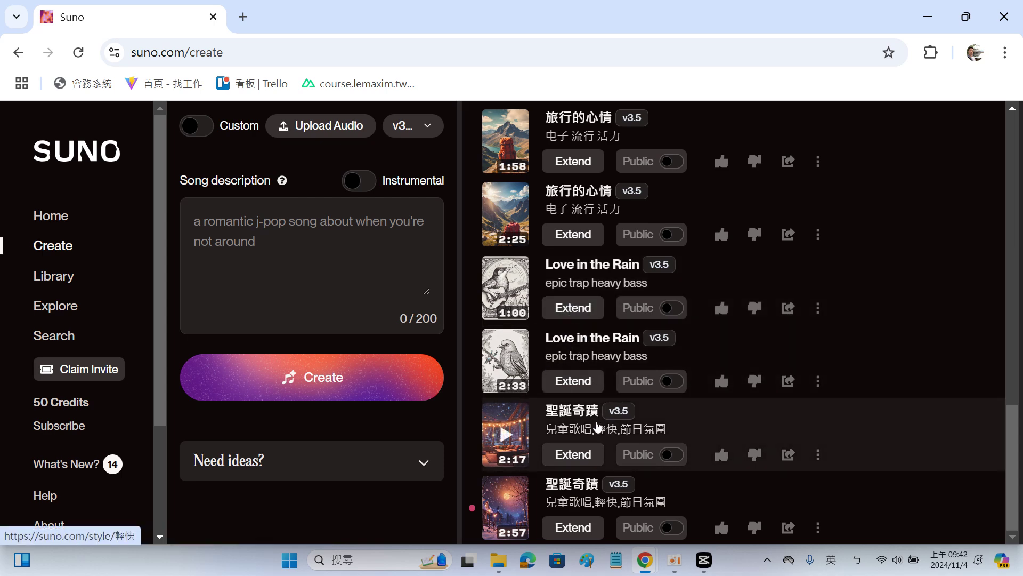
# Step: Open the 2:17 version of the song 聖誕奇蹟 and select the lyrics of its first two verses
pyautogui.click(573, 416)
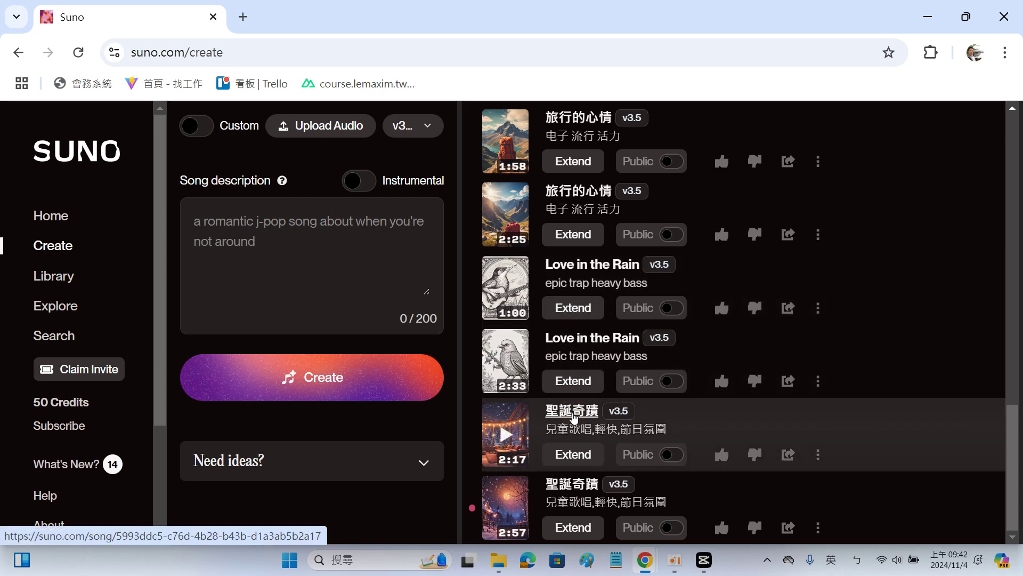
pyautogui.scroll(-3, 522, 375)
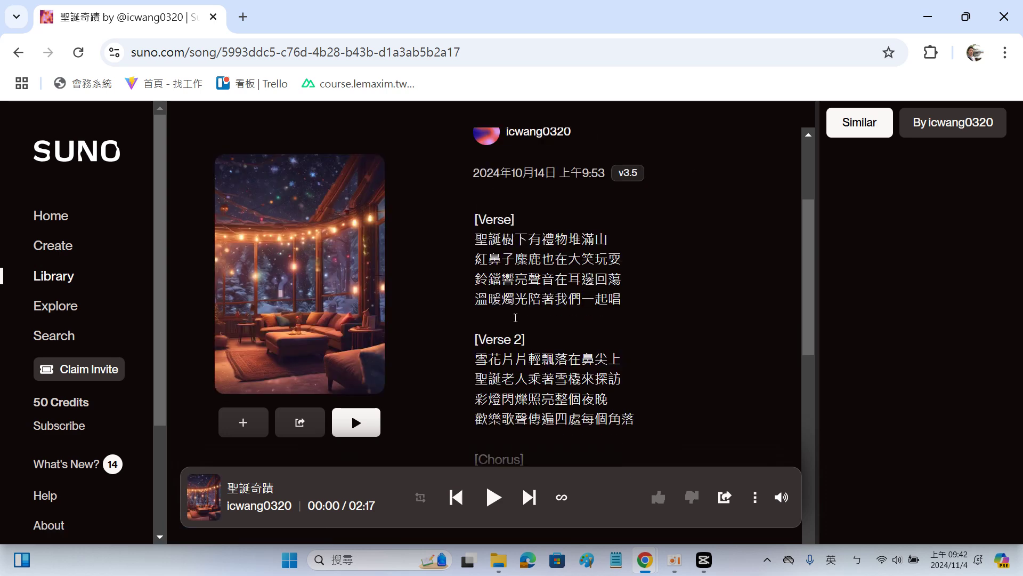
pyautogui.moveTo(478, 234); pyautogui.dragTo(621, 429)
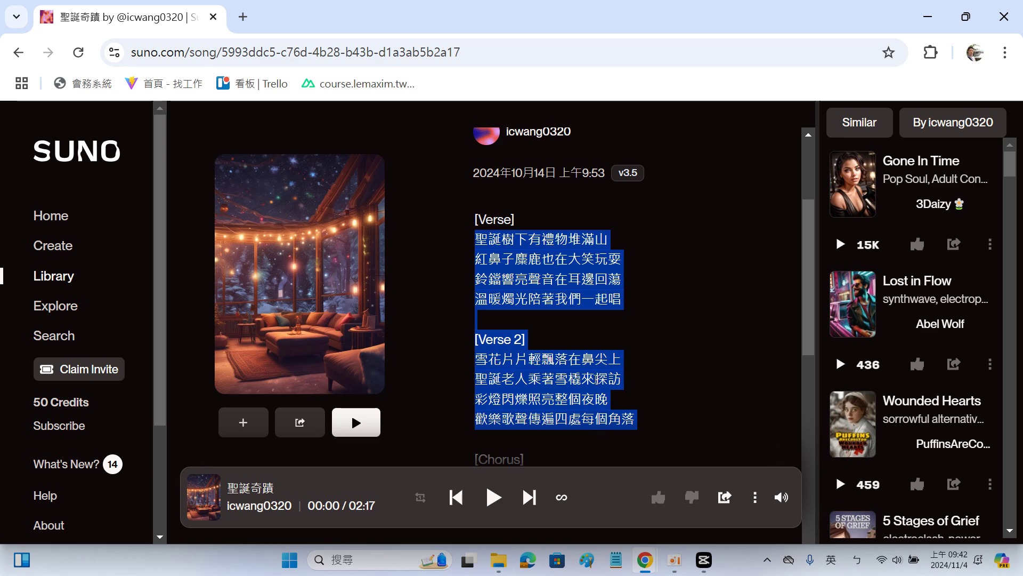
# Step: Switch back to JianYing, view the lyrics entry dialog of smart-subtitle script matching (文稿匹配), and cancel it
pyautogui.hotkey('alt', 'Tab')
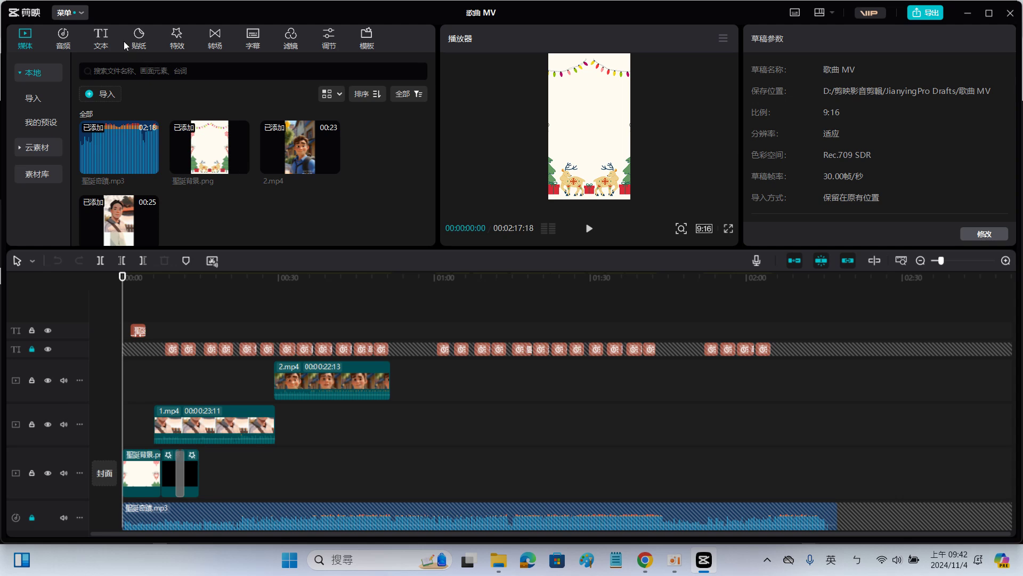
pyautogui.click(103, 40)
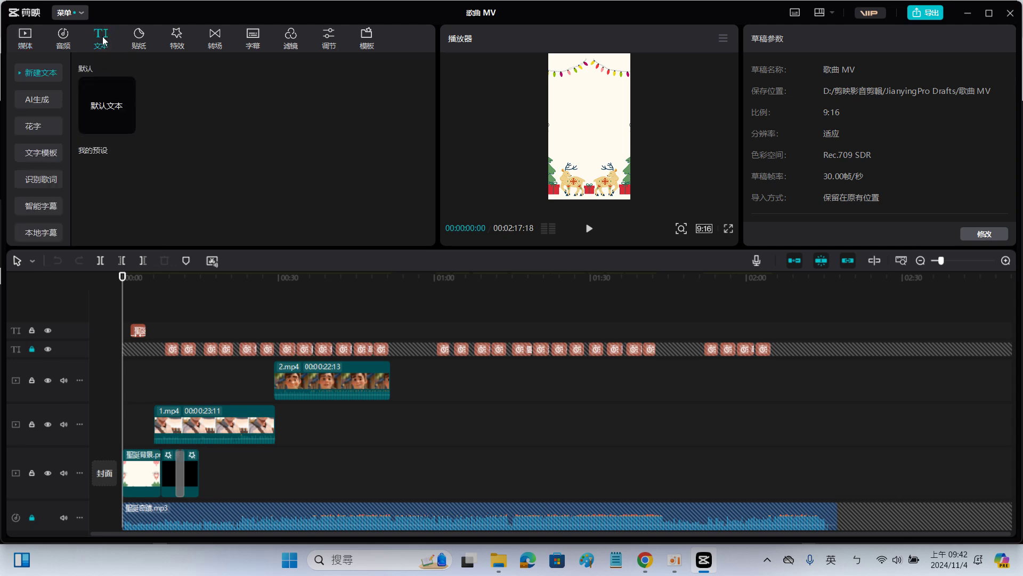
pyautogui.click(46, 207)
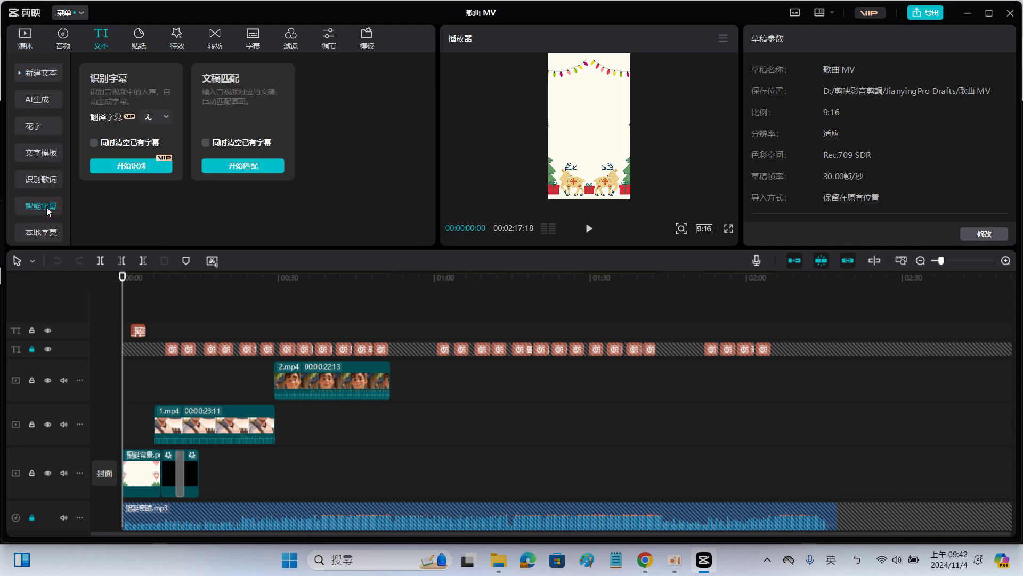
pyautogui.click(248, 166)
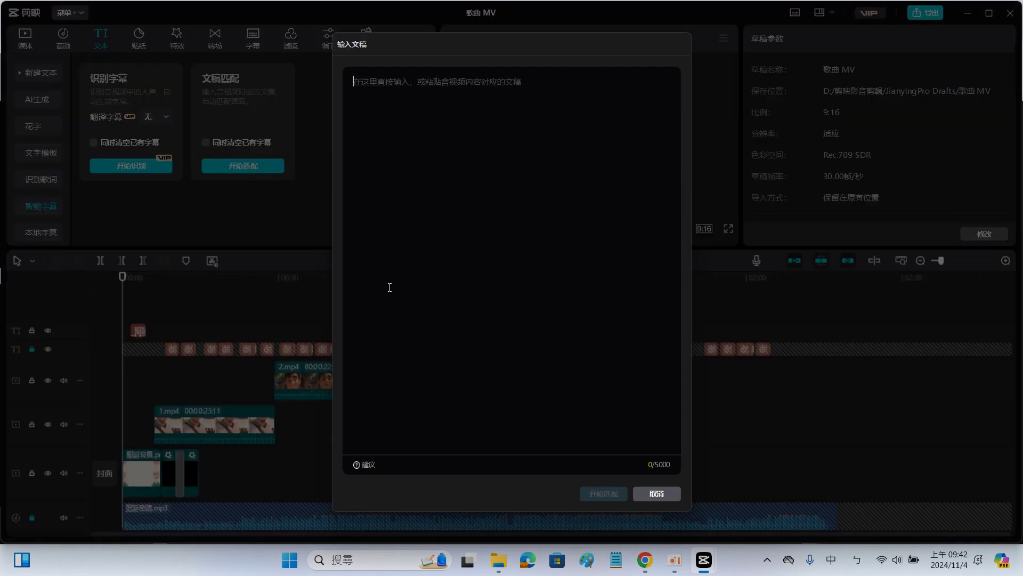
pyautogui.click(647, 491)
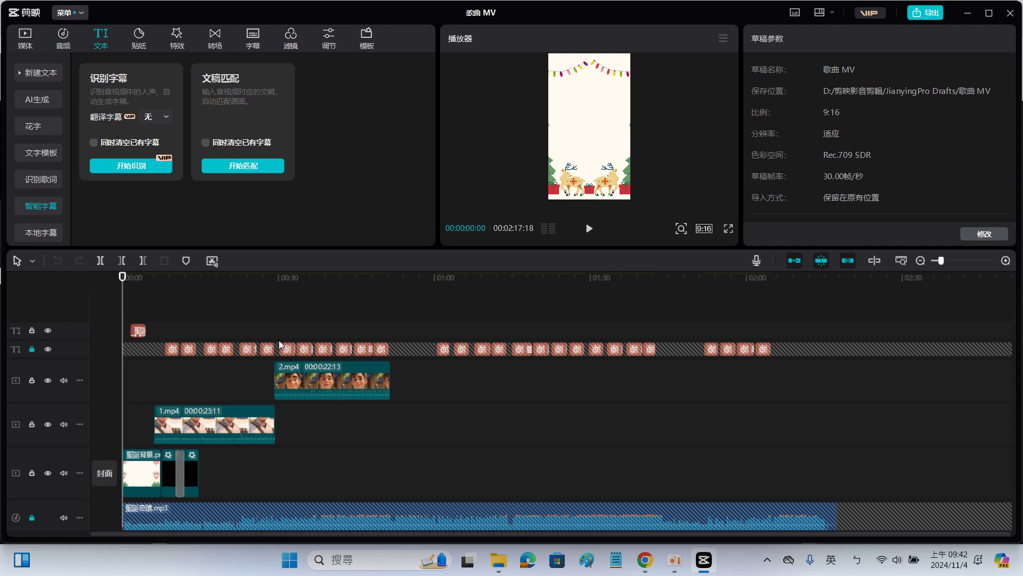
# Step: Unlock the lyric subtitle and music tracks, and show the caption list through the 雪花片片輕飄落在鼻尖上 subtitle
pyautogui.click(32, 349)
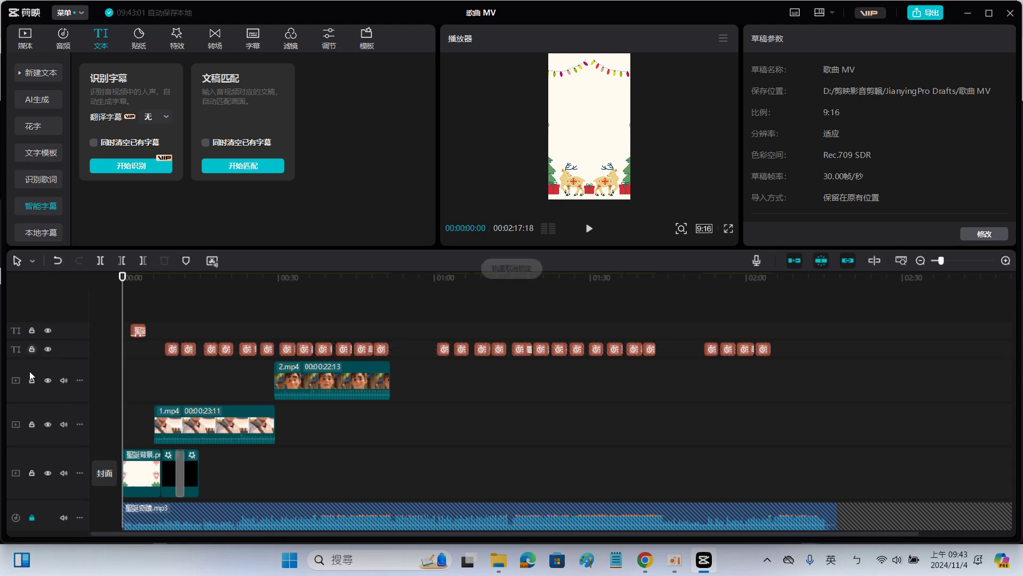
pyautogui.click(31, 517)
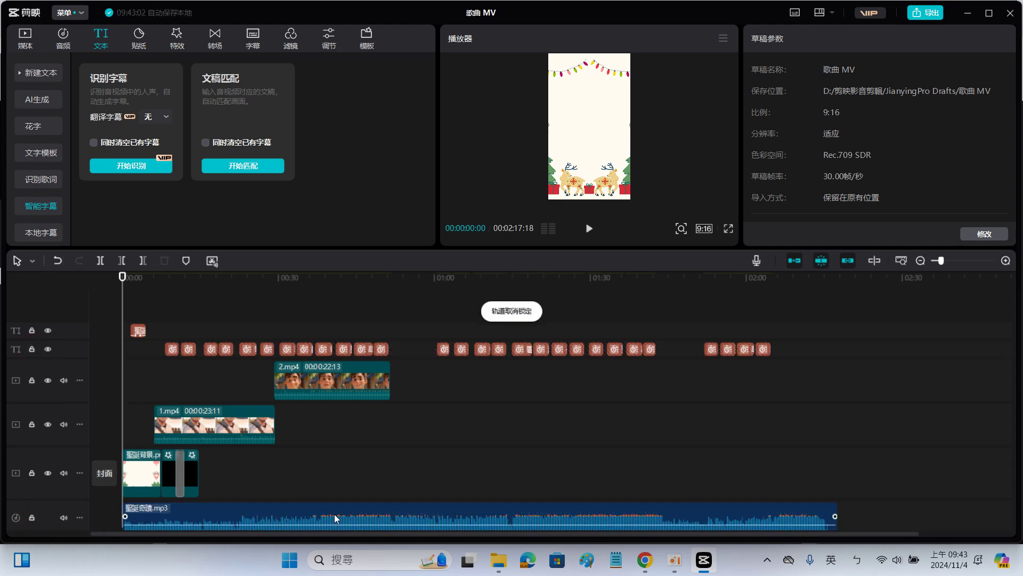
pyautogui.click(249, 347)
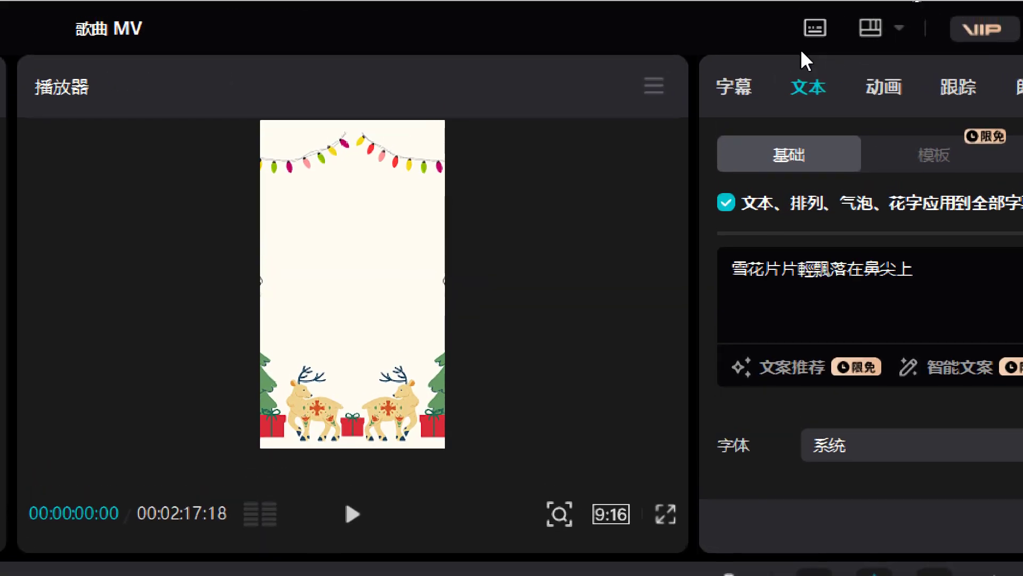
pyautogui.click(728, 81)
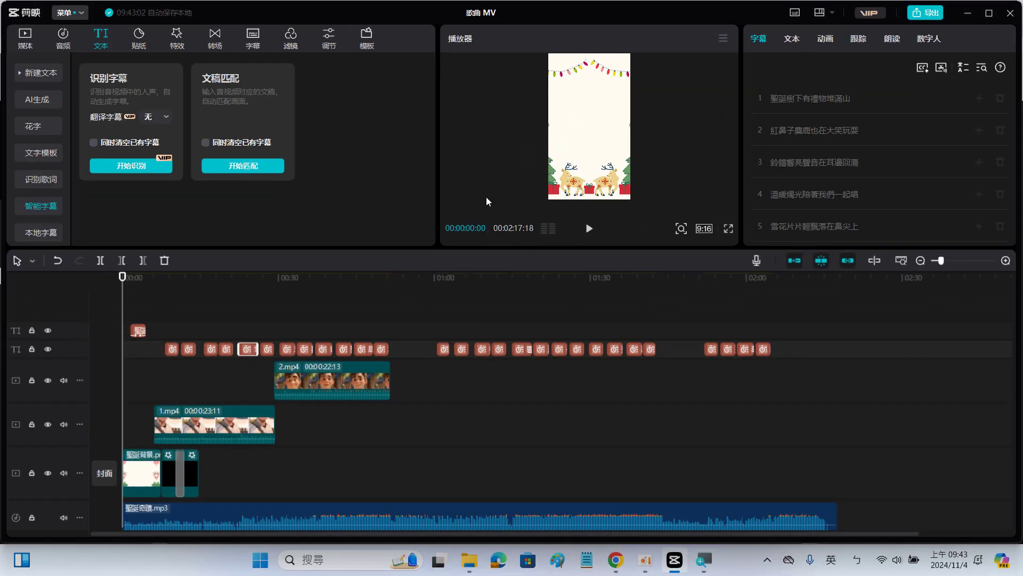
# Step: Hide the 2.mp4, 1.mp4 and 聖誕背景 video tracks and the upper title text track
pyautogui.click(139, 297)
pyautogui.moveTo(147, 298); pyautogui.dragTo(105, 294)
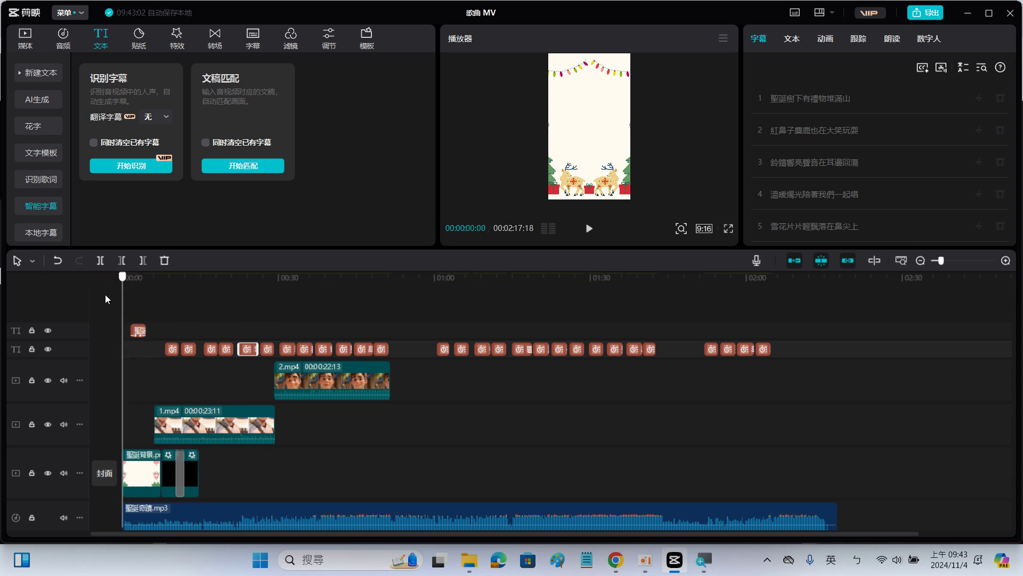
pyautogui.click(48, 380)
pyautogui.click(47, 424)
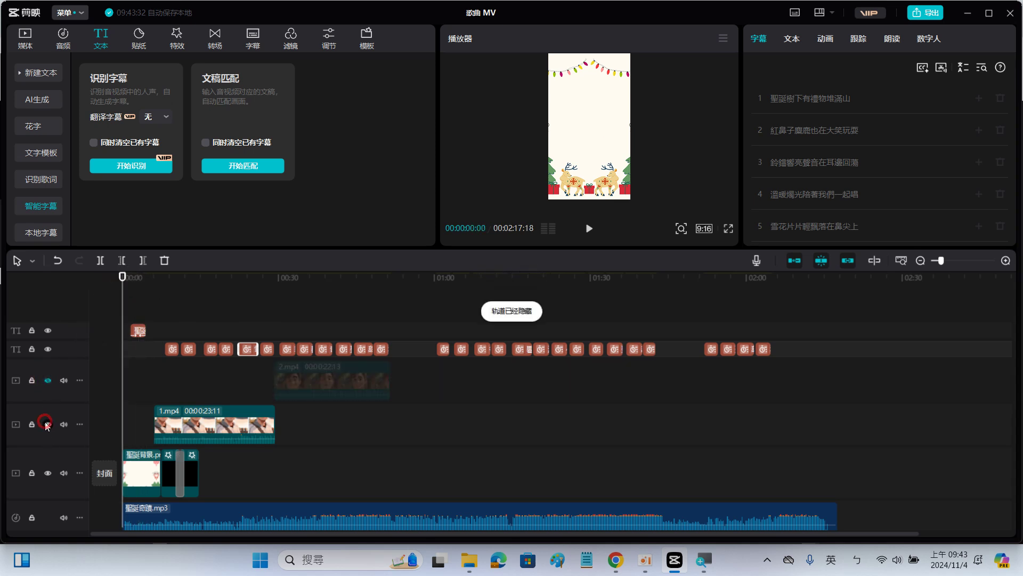
pyautogui.click(47, 473)
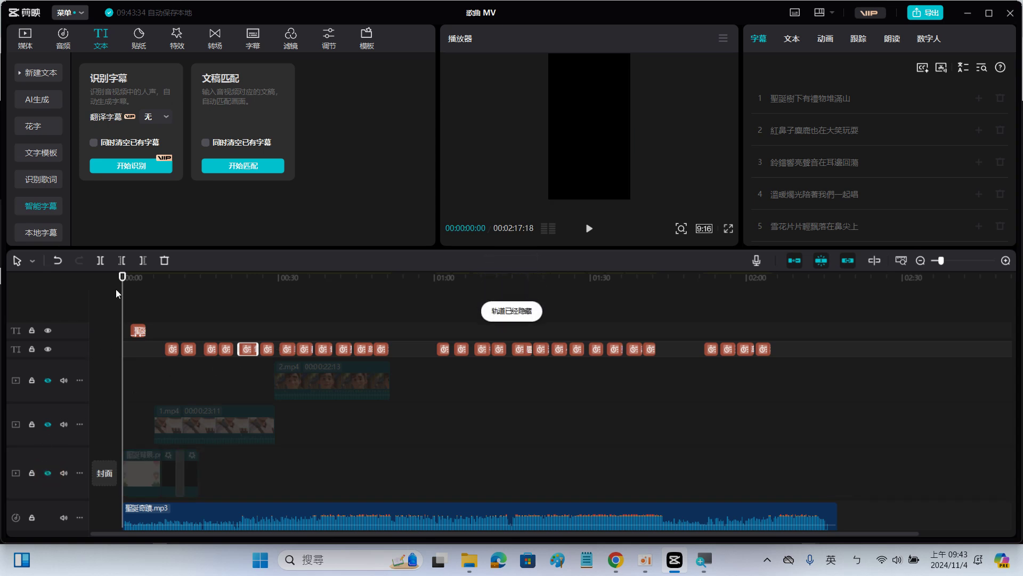
pyautogui.click(48, 331)
# Step: Check the lyric subtitles along the timeline, from the first caption to the gap after the first group of captions
pyautogui.moveTo(122, 308); pyautogui.dragTo(175, 314)
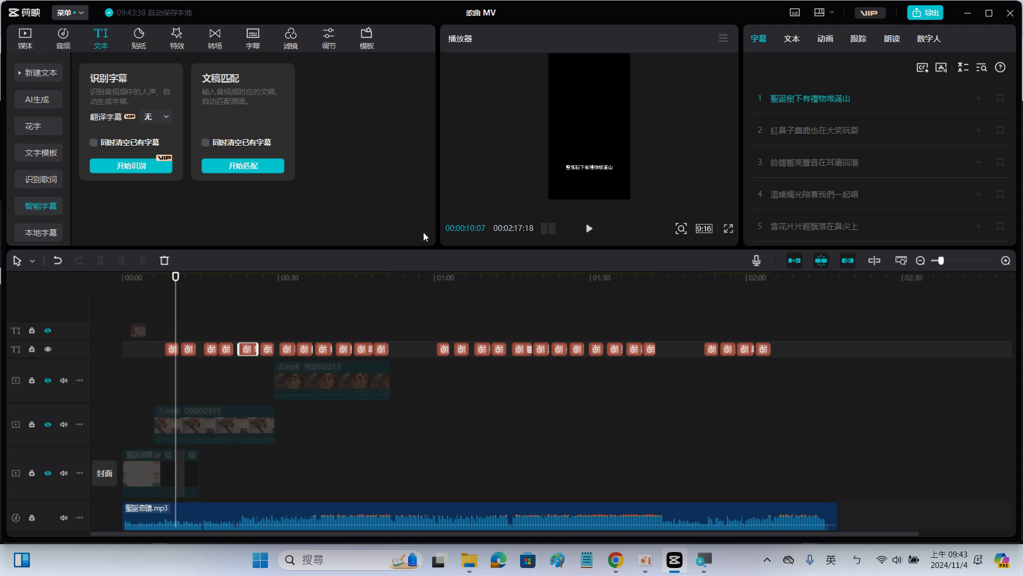
pyautogui.moveTo(176, 315); pyautogui.dragTo(408, 353)
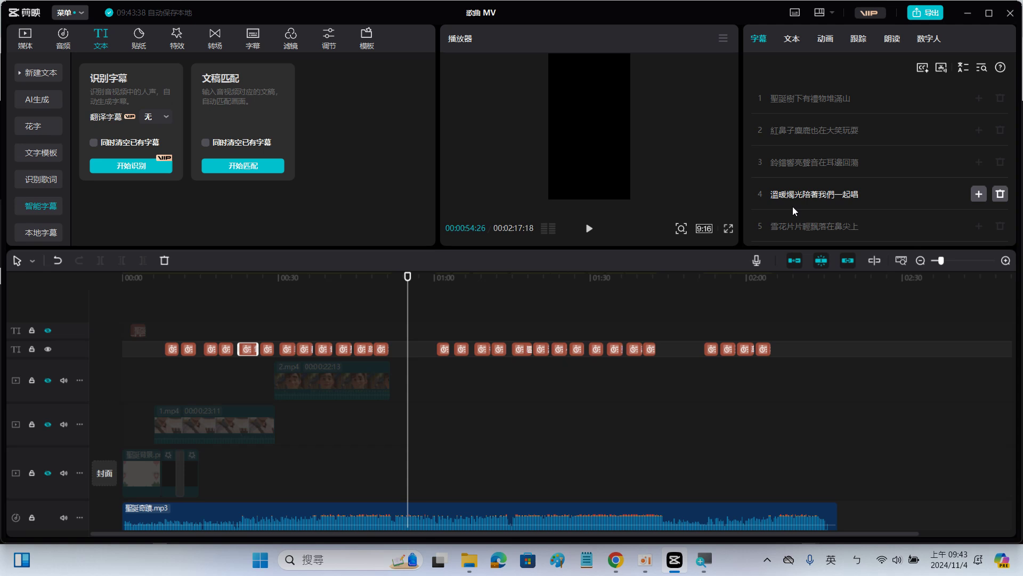
pyautogui.click(862, 196)
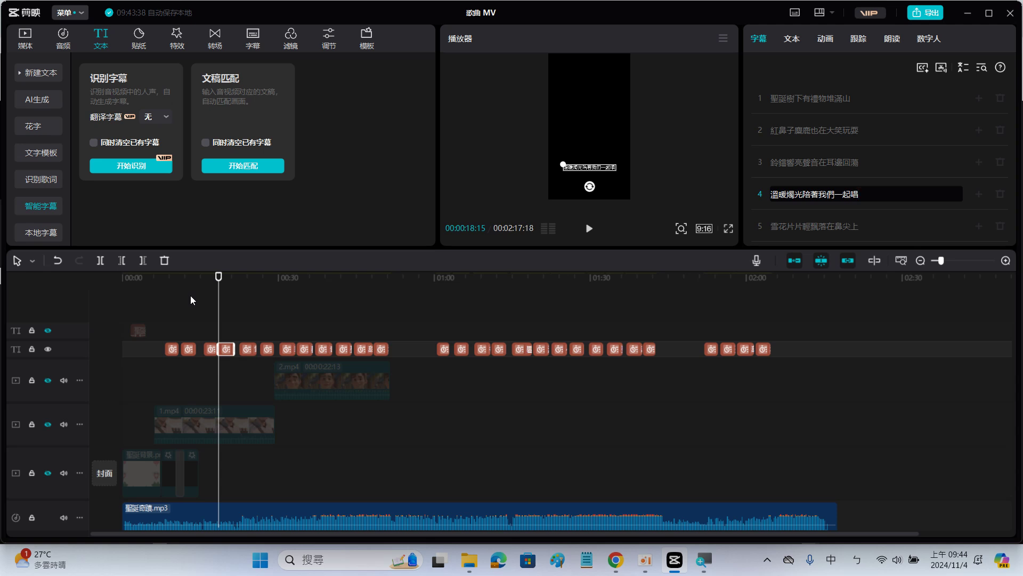
pyautogui.click(402, 325)
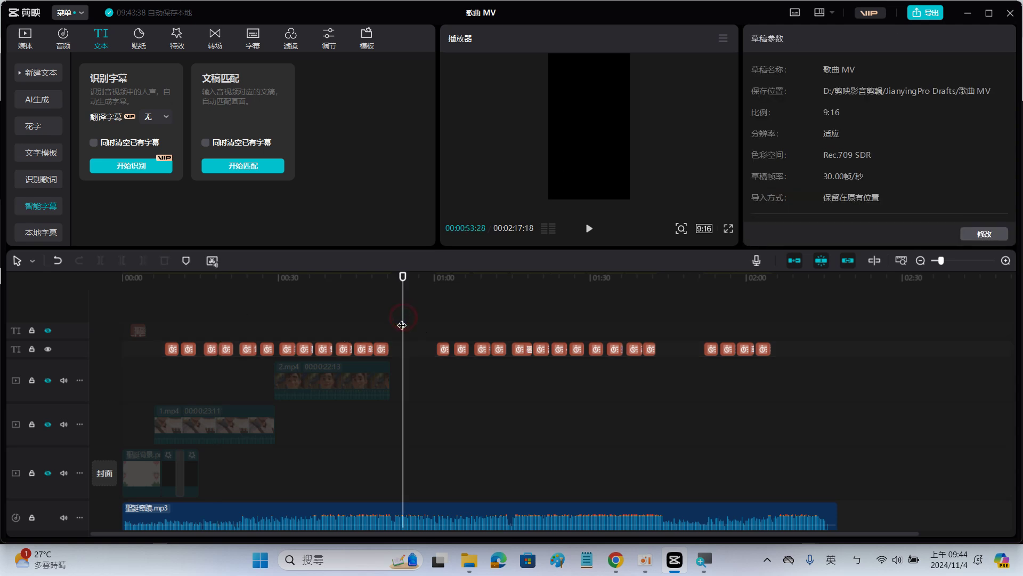
pyautogui.moveTo(400, 323); pyautogui.dragTo(386, 328)
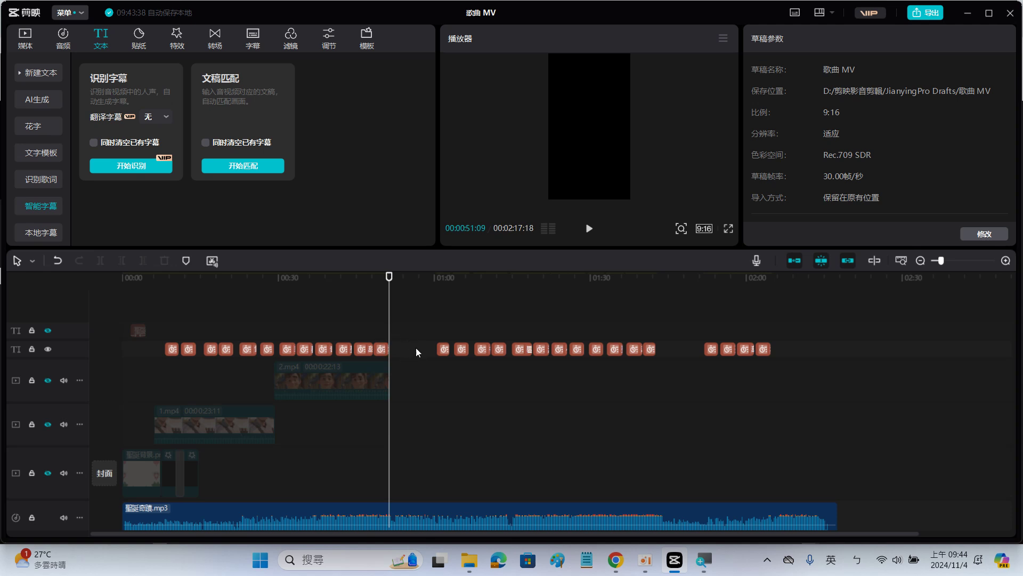
pyautogui.click(382, 350)
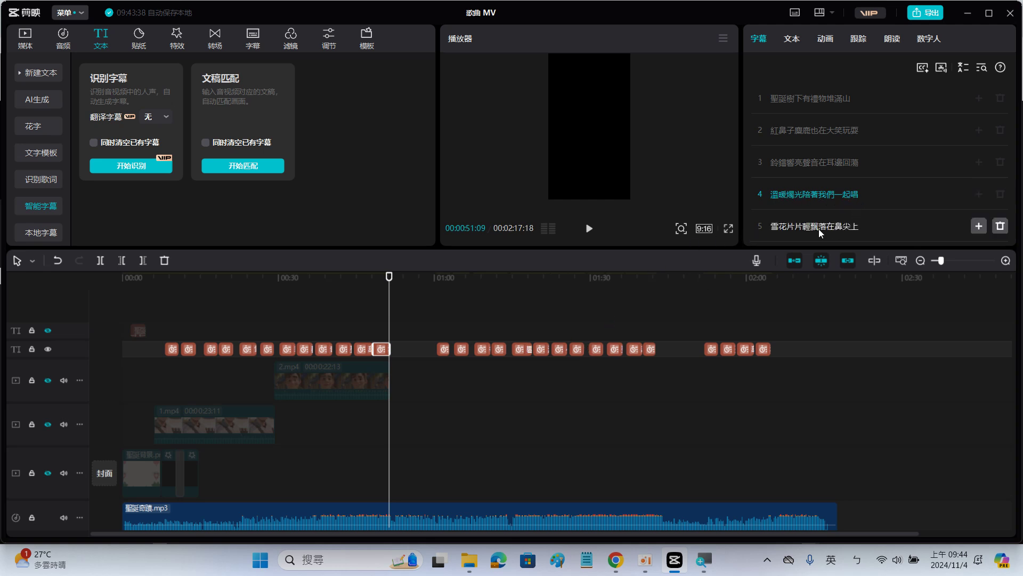
# Step: Try adding a new caption line after caption 4, 溫暖燭光陪著我們一起唱, and undo the addition
pyautogui.click(861, 195)
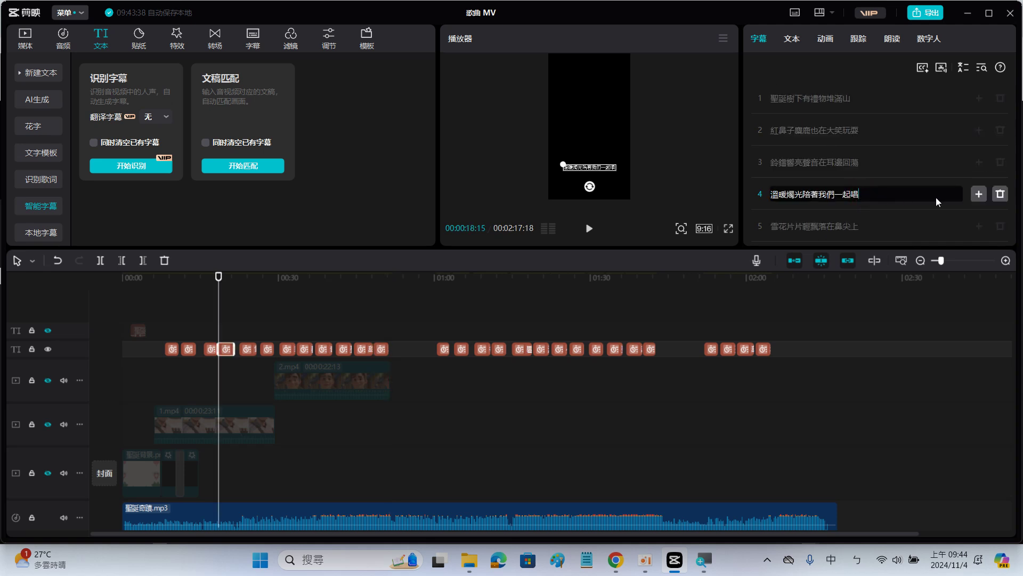
pyautogui.click(978, 194)
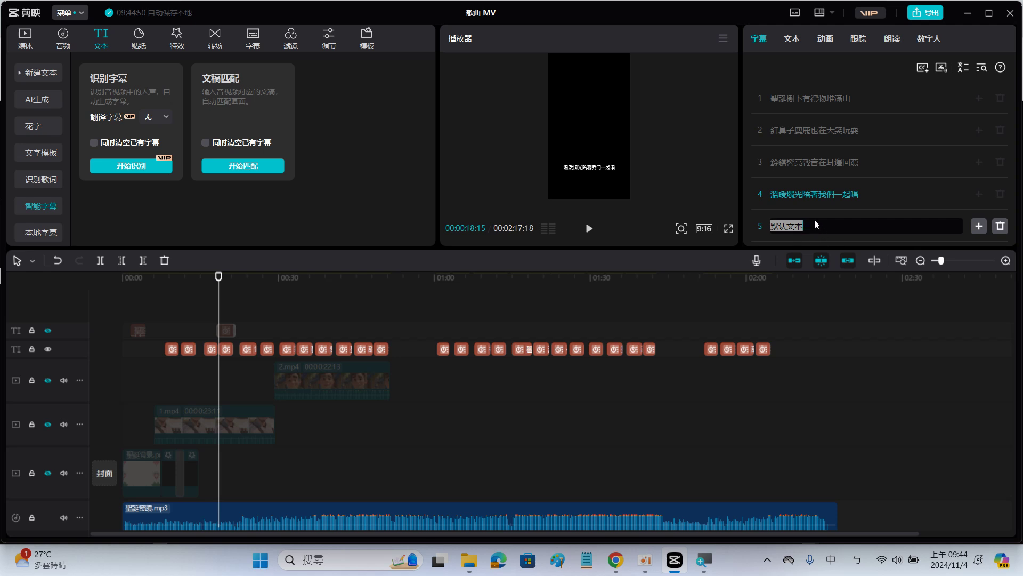
pyautogui.write('雪花片片輕飄落在鼻尖上')
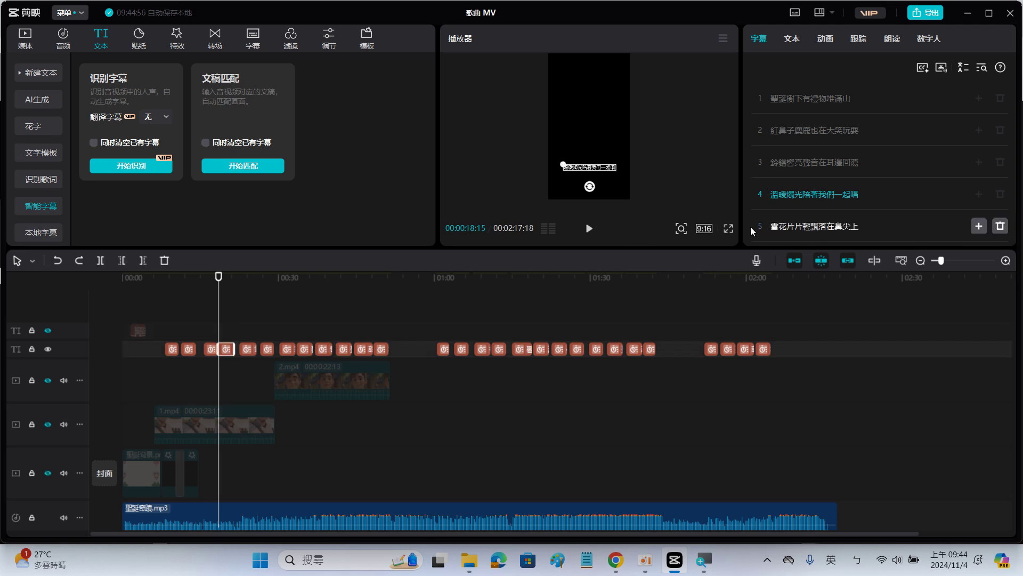
# Step: Select the last caption clip of the first subtitle group and locate its line, 幸福時光一直到天亮, in the caption list
pyautogui.click(382, 350)
pyautogui.click(381, 323)
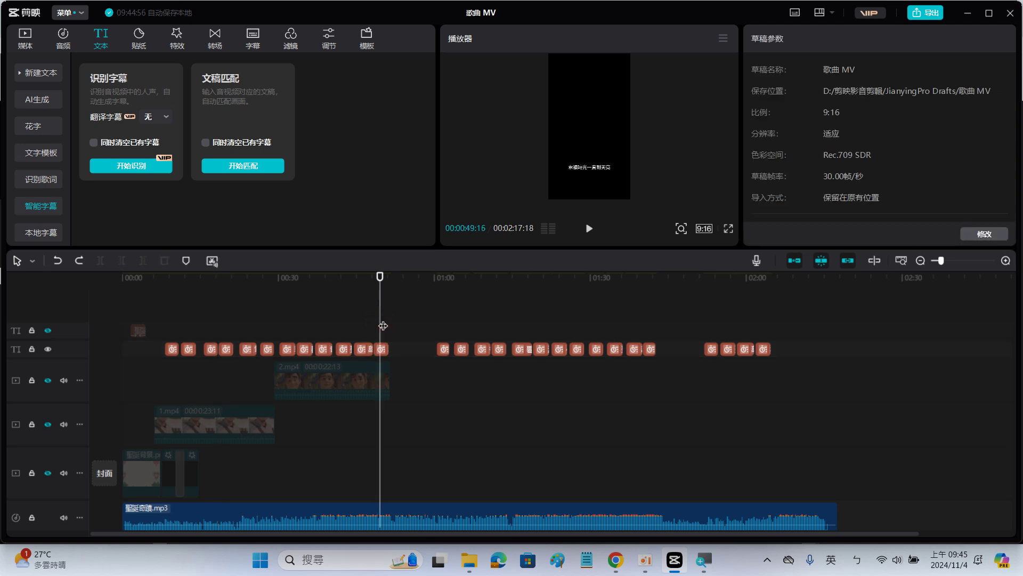
pyautogui.click(382, 348)
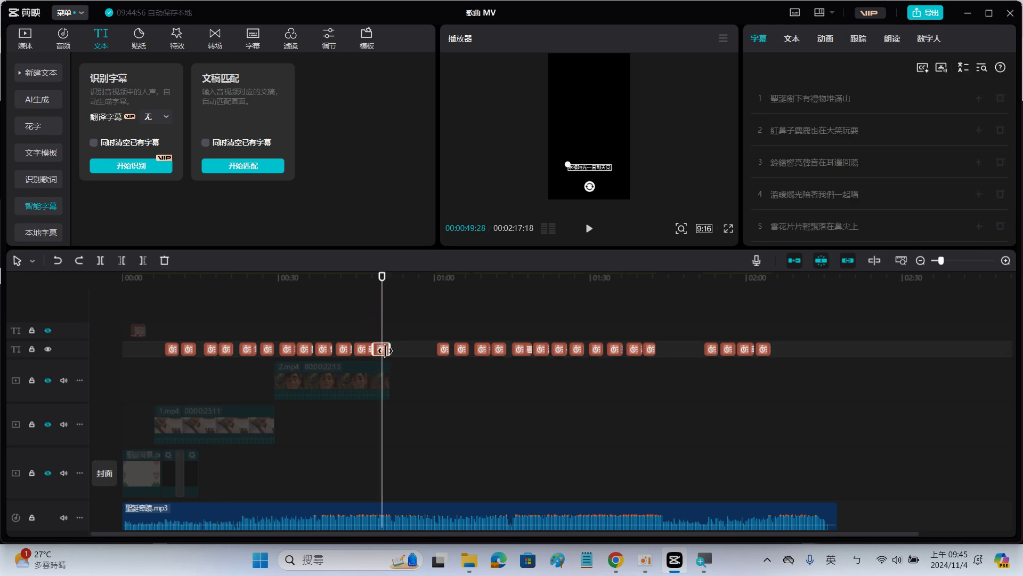
pyautogui.scroll(-10, 819, 161)
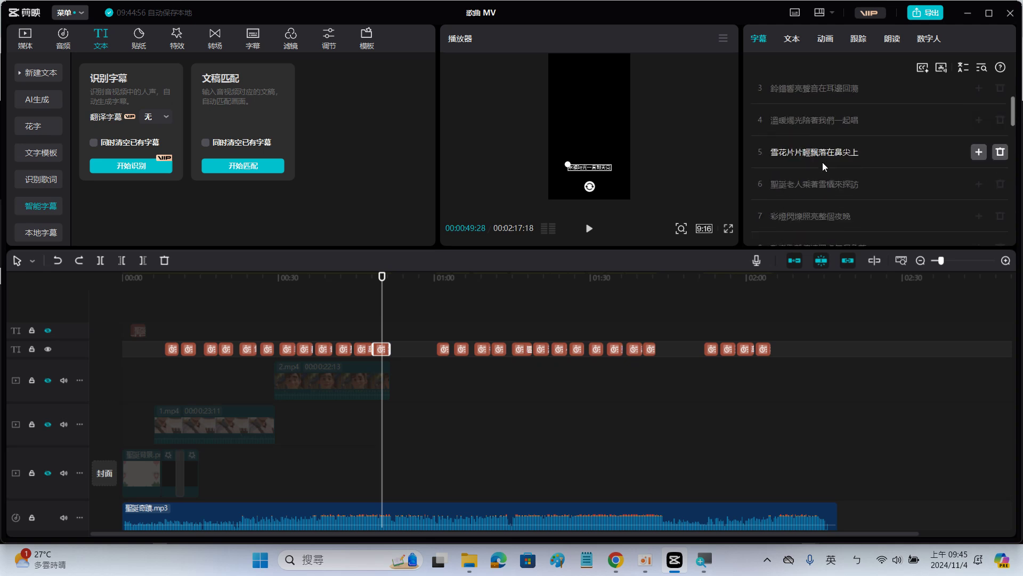
pyautogui.scroll(2, 833, 161)
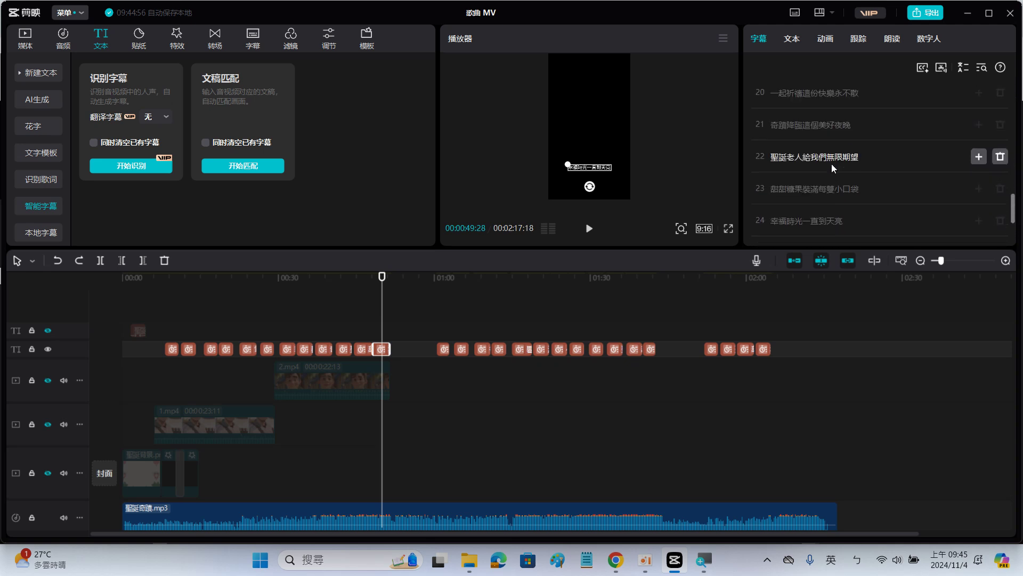
pyautogui.scroll(5, 833, 177)
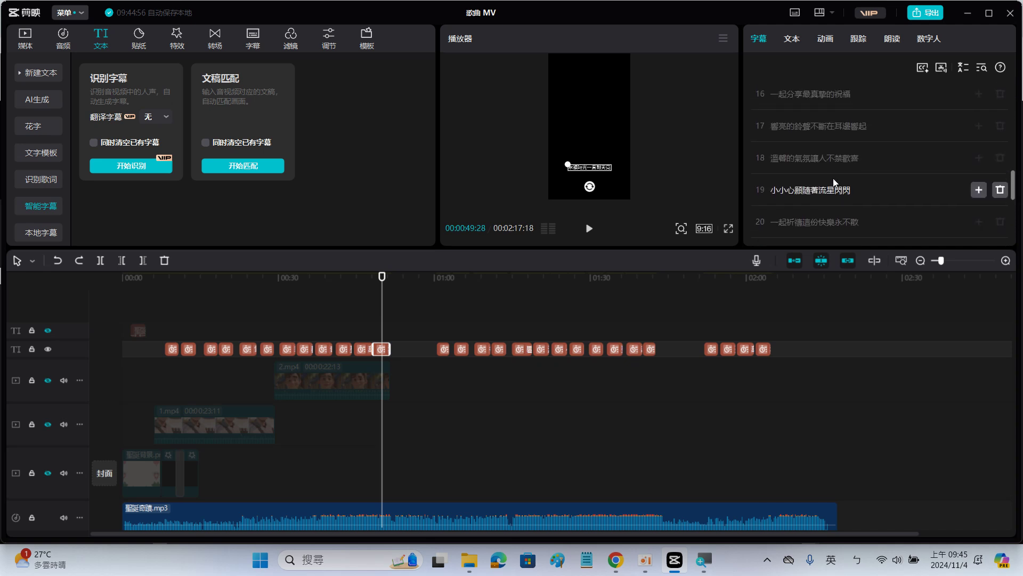
pyautogui.scroll(3, 830, 181)
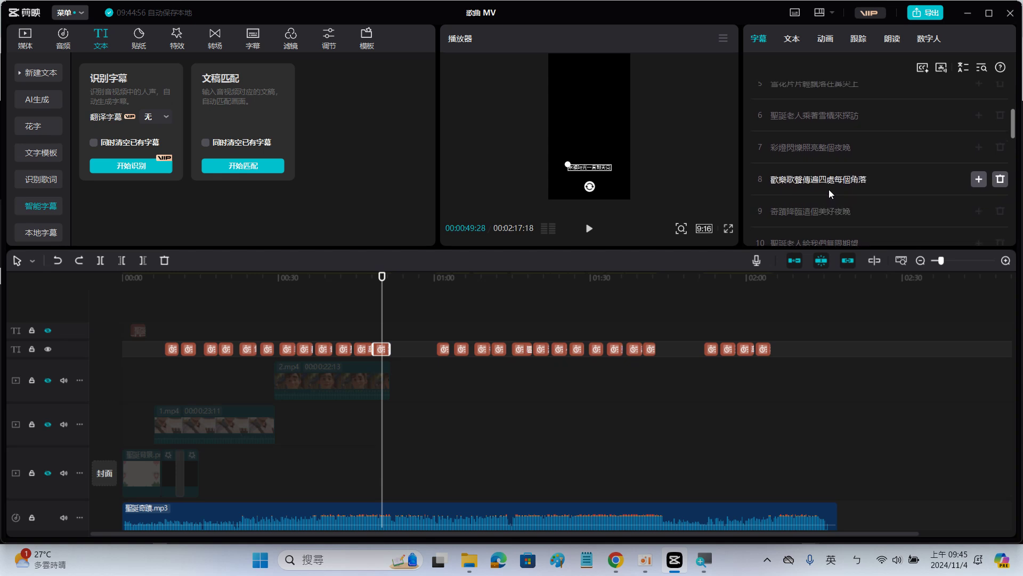
pyautogui.moveTo(1014, 138); pyautogui.dragTo(1014, 160)
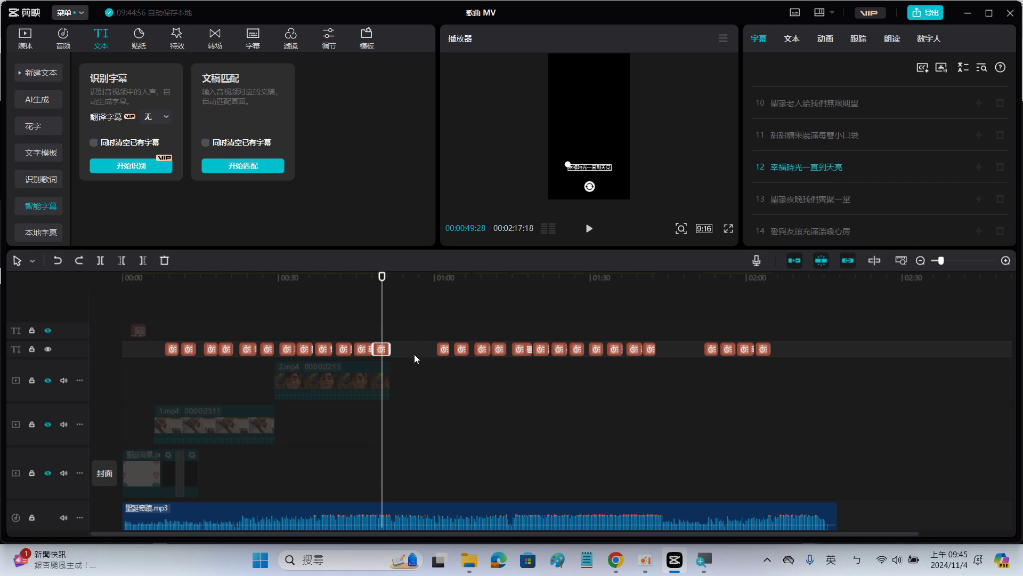
# Step: Try adding a new caption line after caption 12, 幸福時光一直到天亮, and delete the added line
pyautogui.moveTo(820, 167)
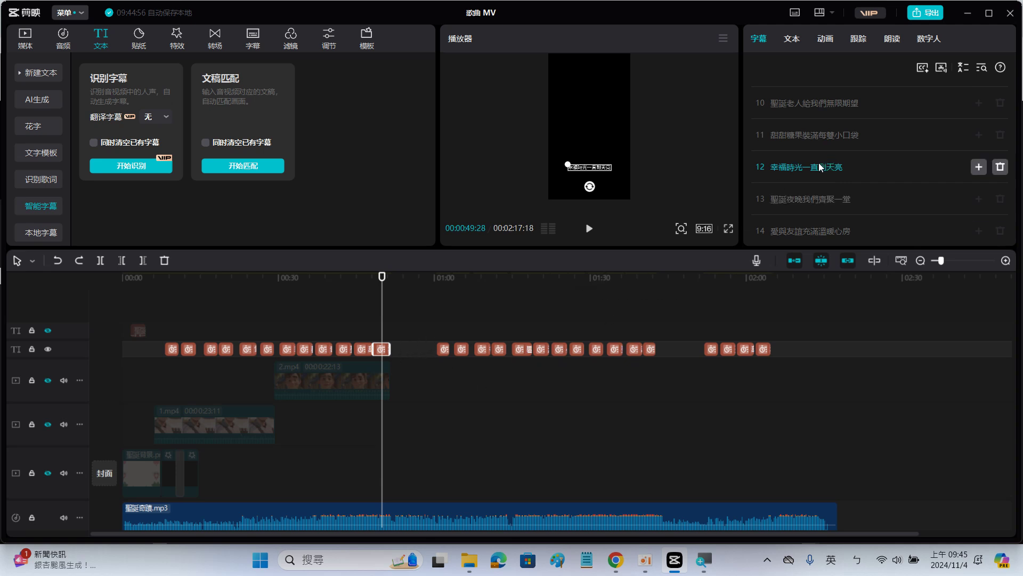
pyautogui.click(979, 167)
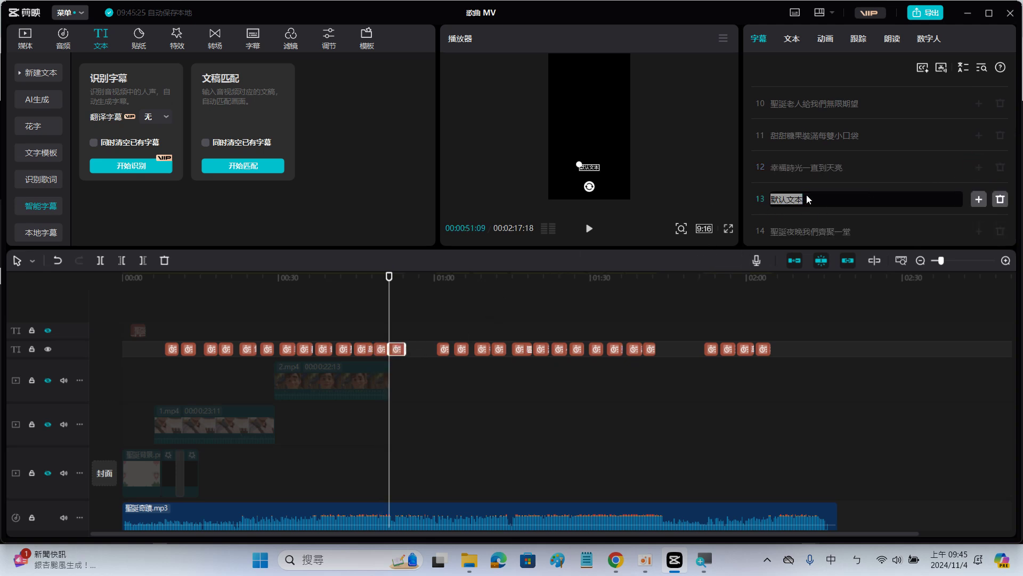
pyautogui.press('BackSpace')
pyautogui.click(1001, 200)
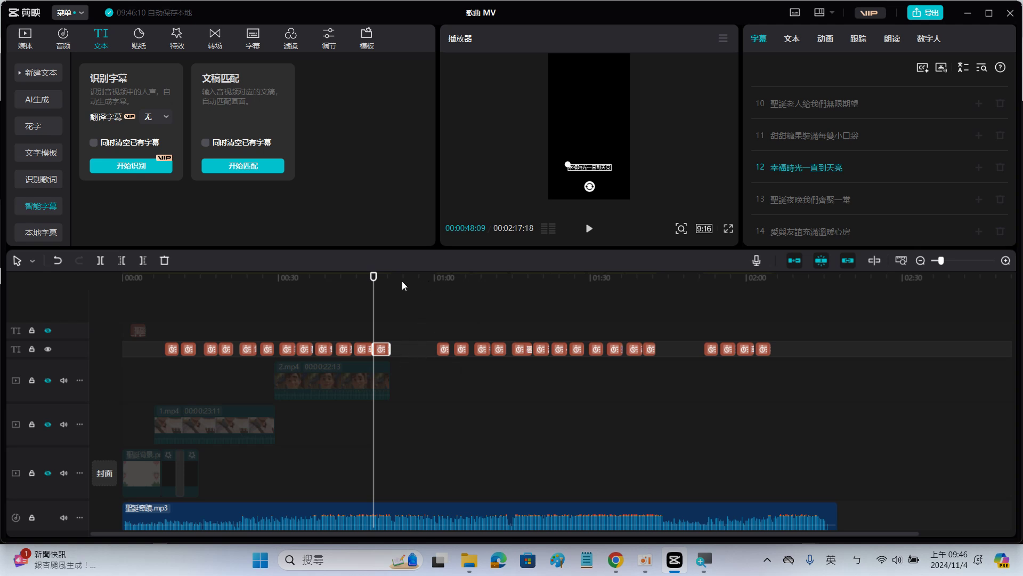
# Step: Play the project from the beginning to check the first lyric subtitle against the song, with the system volume raised to 100
pyautogui.moveTo(374, 304); pyautogui.dragTo(385, 360)
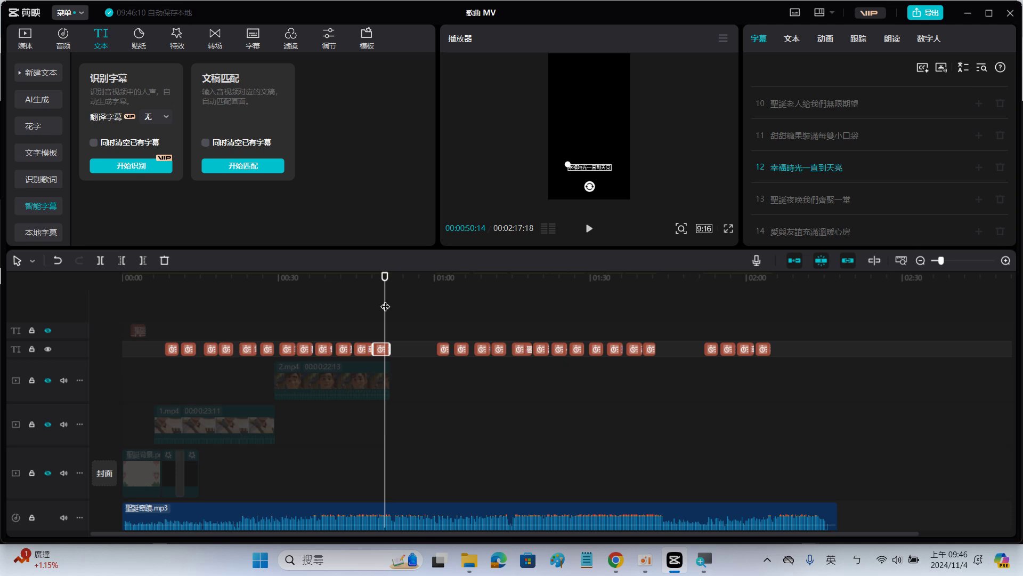
pyautogui.moveTo(384, 307); pyautogui.dragTo(119, 325)
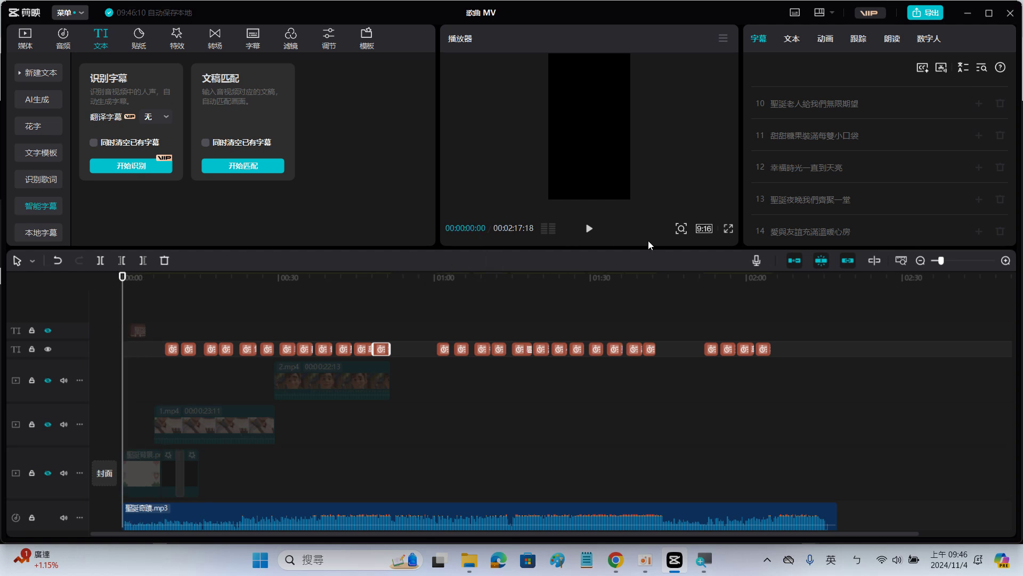
pyautogui.click(590, 229)
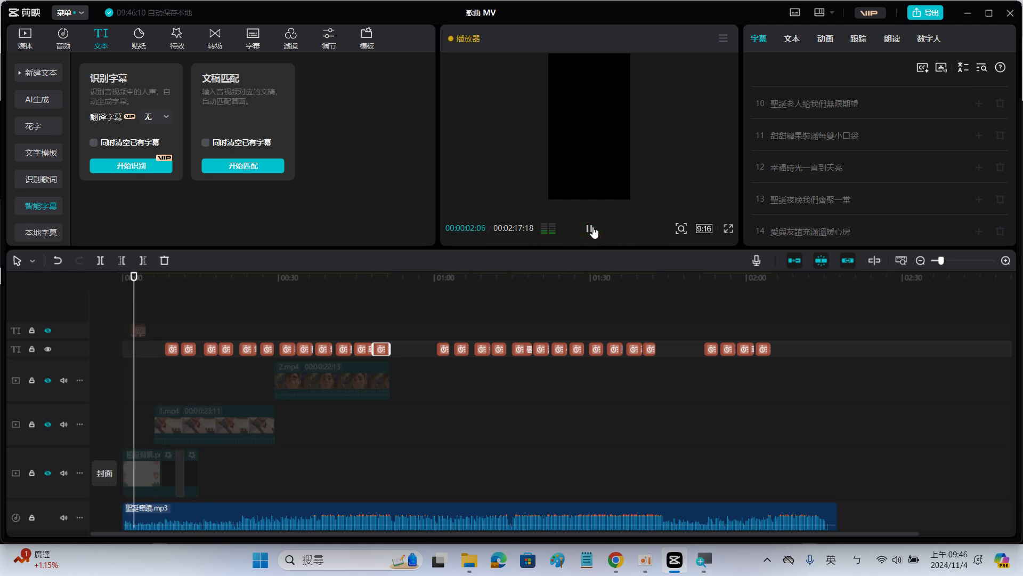
pyautogui.press('XF86AudioLowerVolume')
pyautogui.press('XF86AudioLowerVolume')
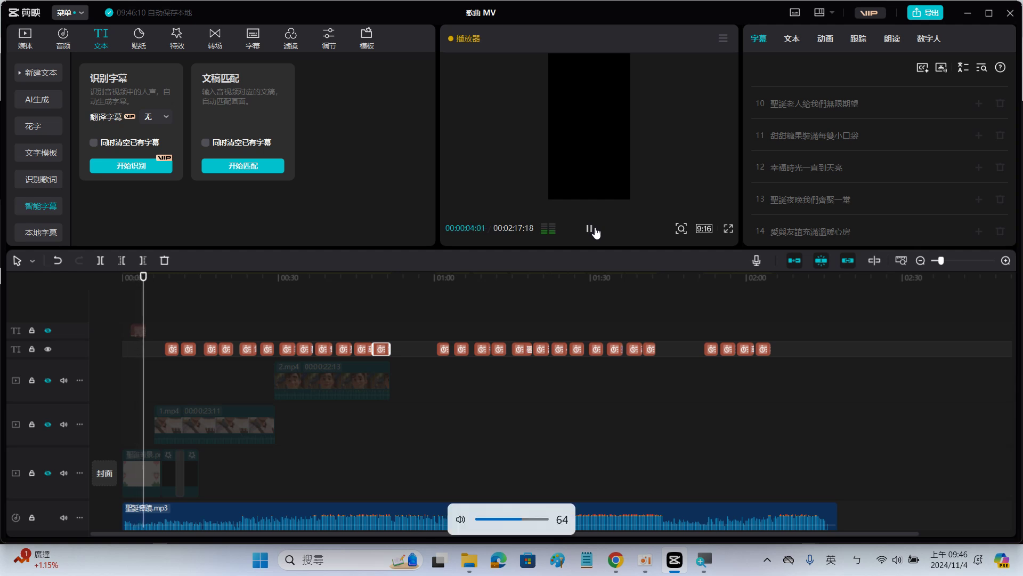
pyautogui.press('XF86AudioRaiseVolume')
pyautogui.press('XF86AudioRaiseVolume')
pyautogui.press('XF86AudioRaiseVolume')
pyautogui.press('XF86AudioRaiseVolume')
pyautogui.press('XF86AudioRaiseVolume')
pyautogui.press('XF86AudioRaiseVolume')
pyautogui.press('XF86AudioRaiseVolume')
pyautogui.press('XF86AudioRaiseVolume')
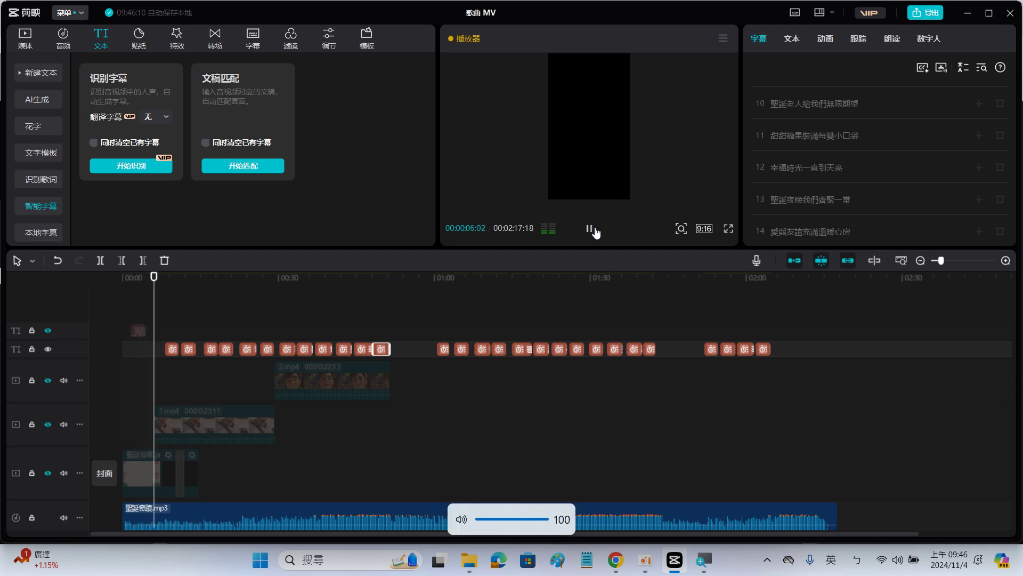
pyautogui.click(592, 229)
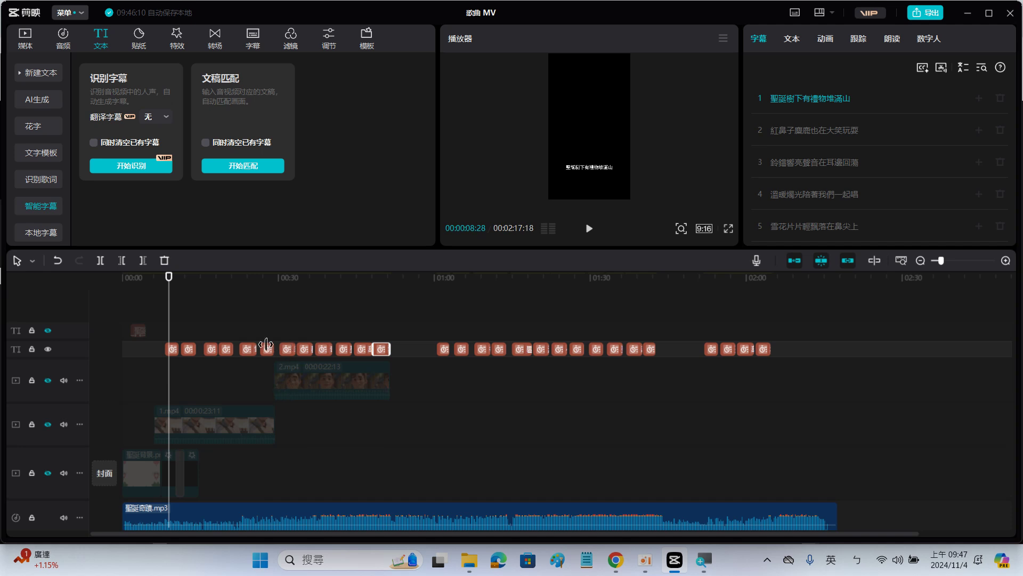
# Step: Lock the lyric subtitle track and the 聖誕奇蹟.mp3 music track
pyautogui.click(32, 349)
pyautogui.click(32, 517)
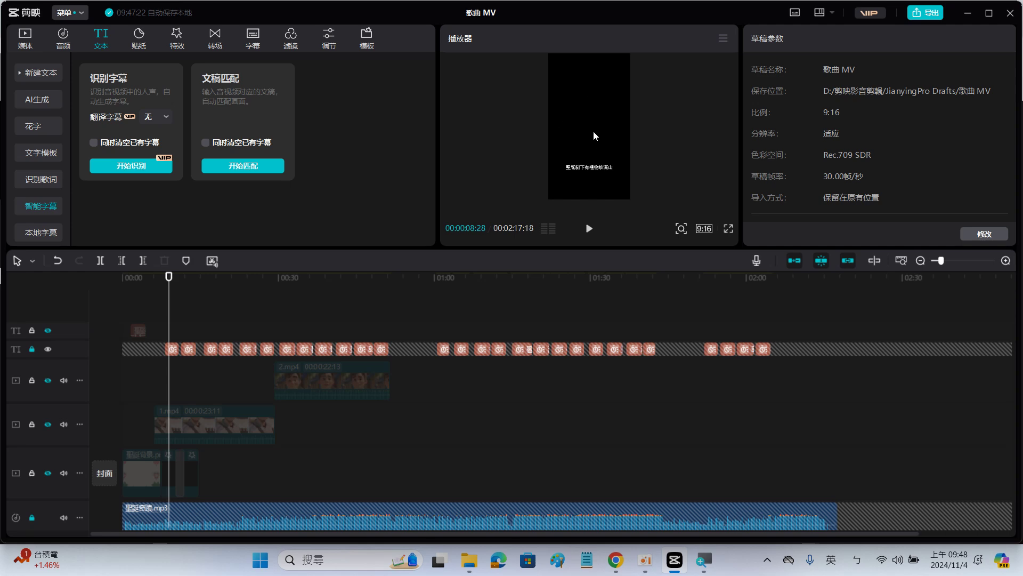
# Step: Switch to Chrome, open canva.com in a new tab and dismiss the welcome pop-up
pyautogui.hotkey('alt', 'Tab')
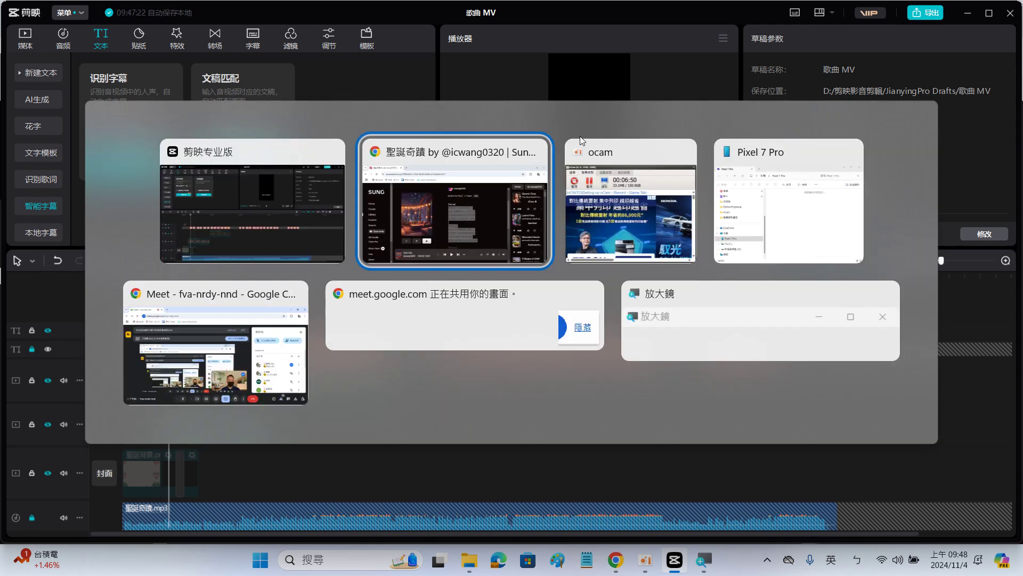
pyautogui.hotkey('alt', 'Tab')
pyautogui.click(250, 24)
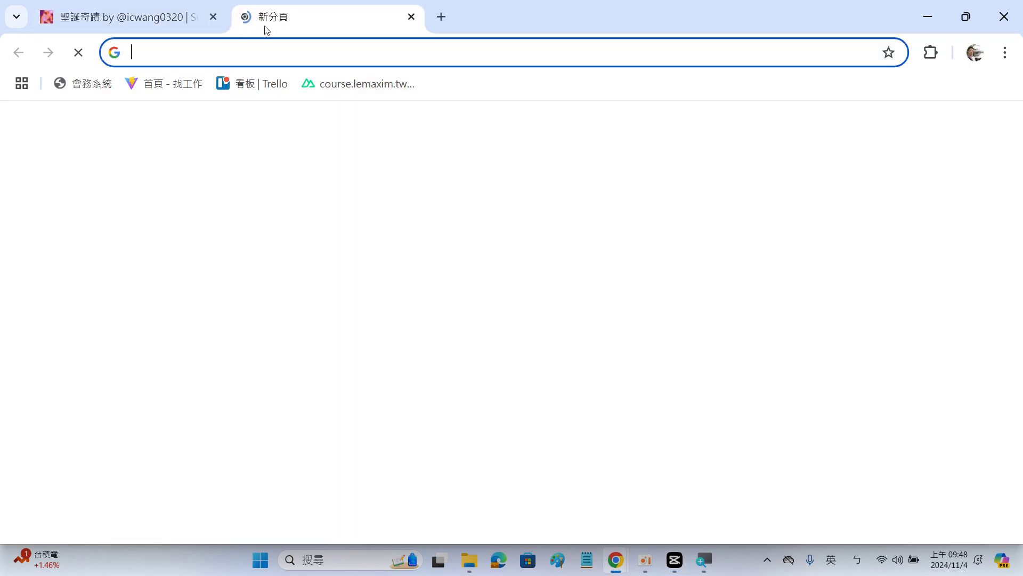
pyautogui.write('canva')
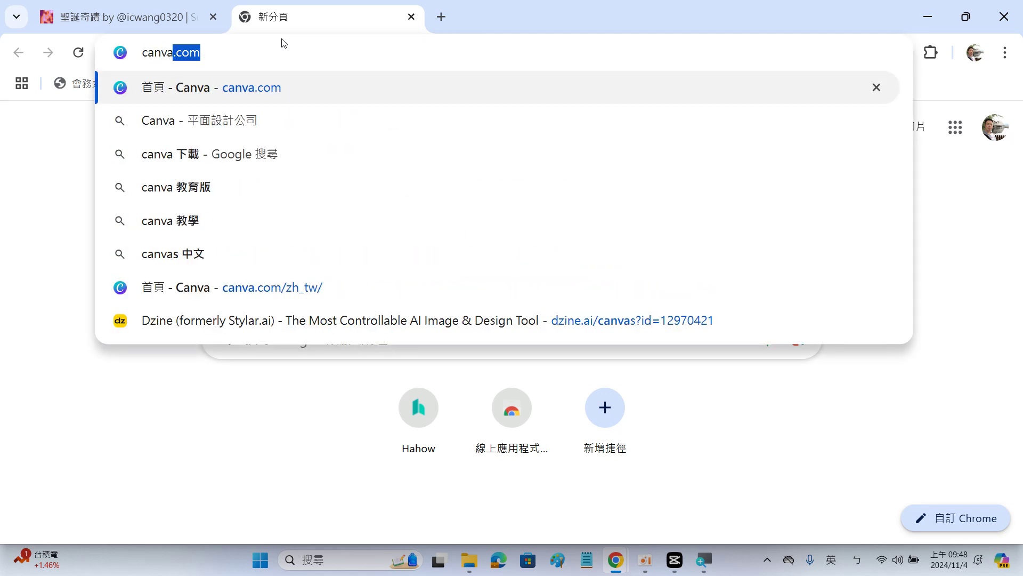
pyautogui.press('Return')
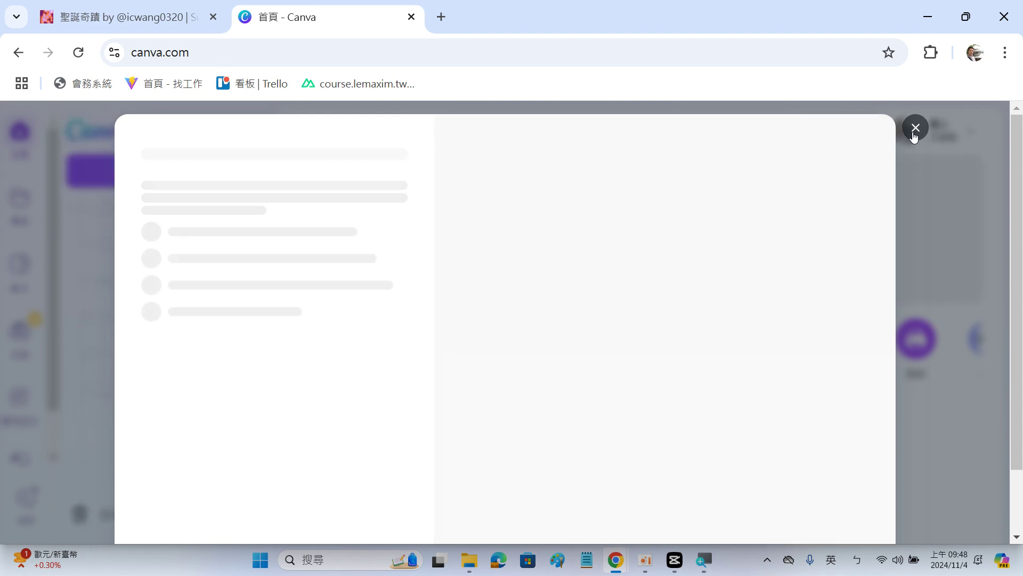
pyautogui.click(914, 131)
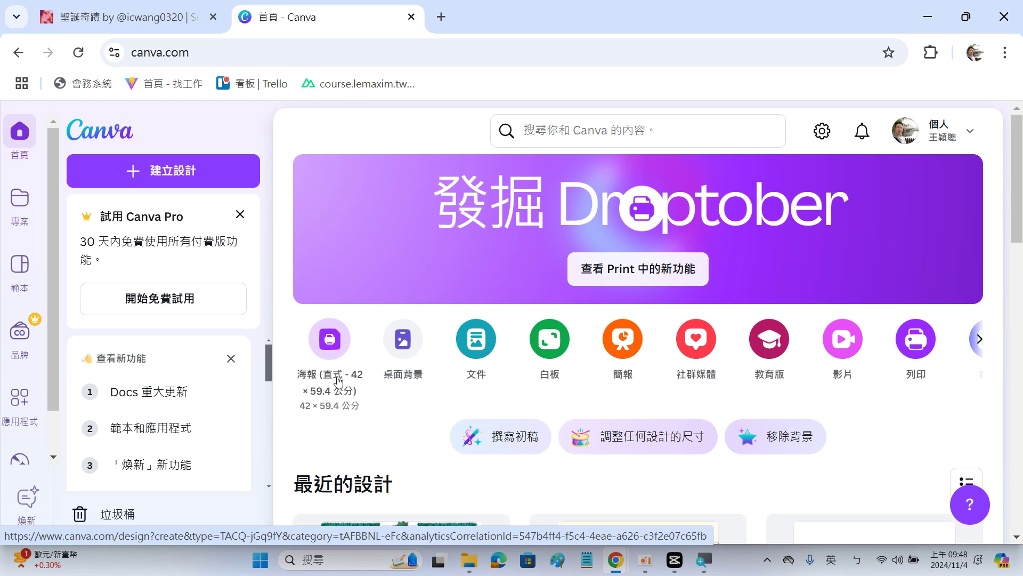
# Step: Create a new custom-size Canva design 1920 pixels wide and 1080 pixels high
pyautogui.click(980, 340)
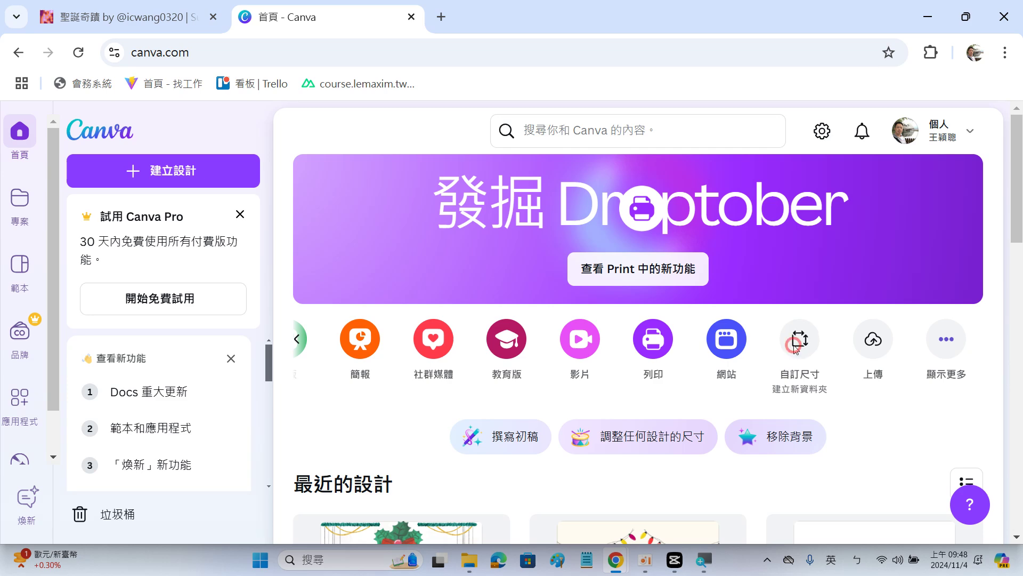
pyautogui.click(797, 346)
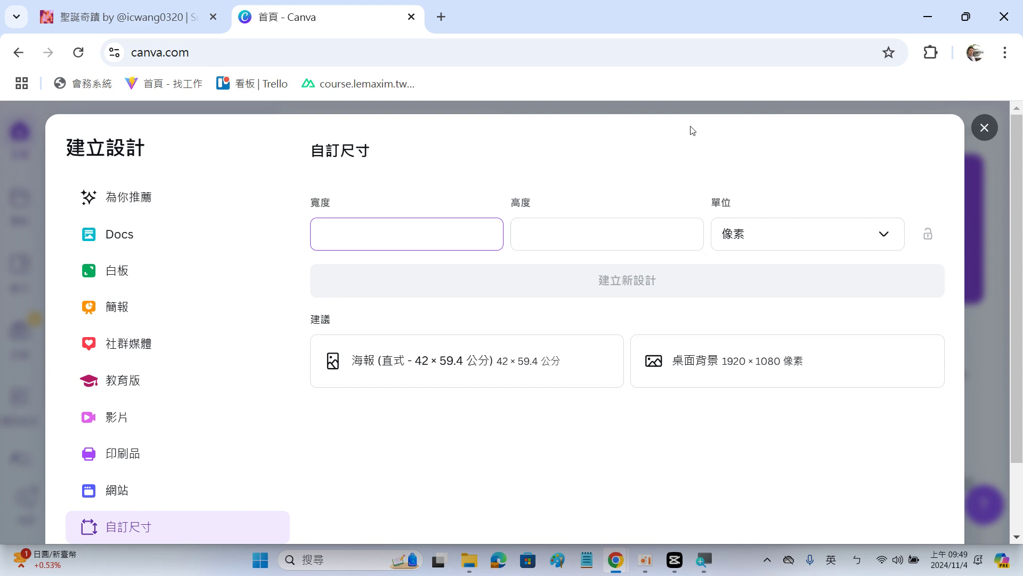
pyautogui.click(984, 129)
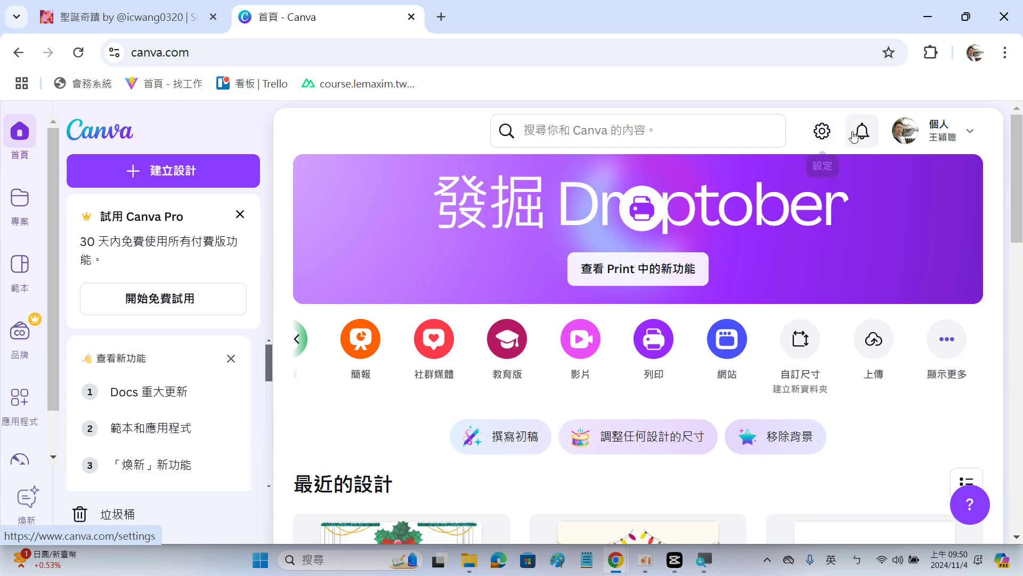
pyautogui.click(797, 333)
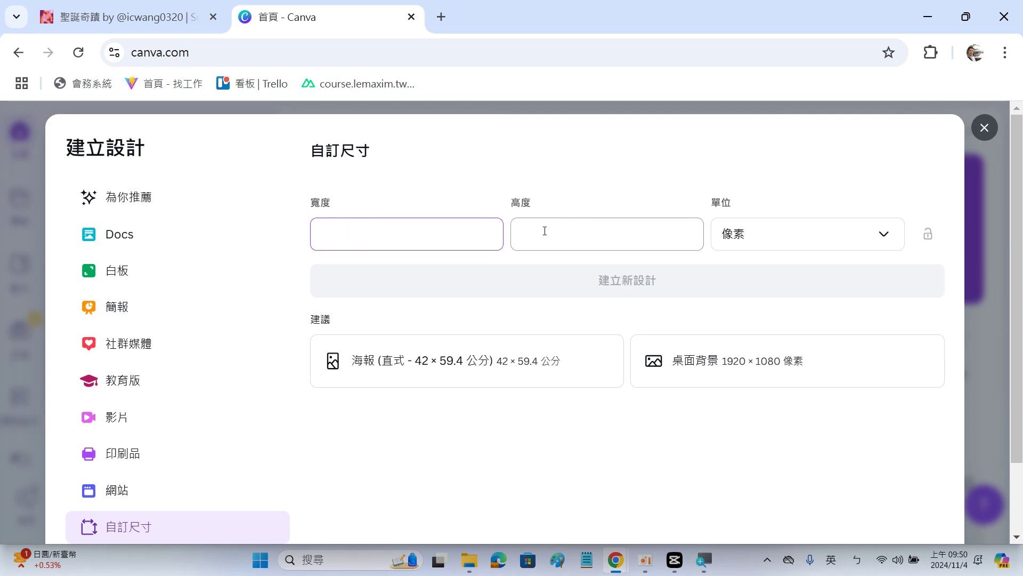
pyautogui.write('1920')
pyautogui.click(553, 227)
pyautogui.write('1080')
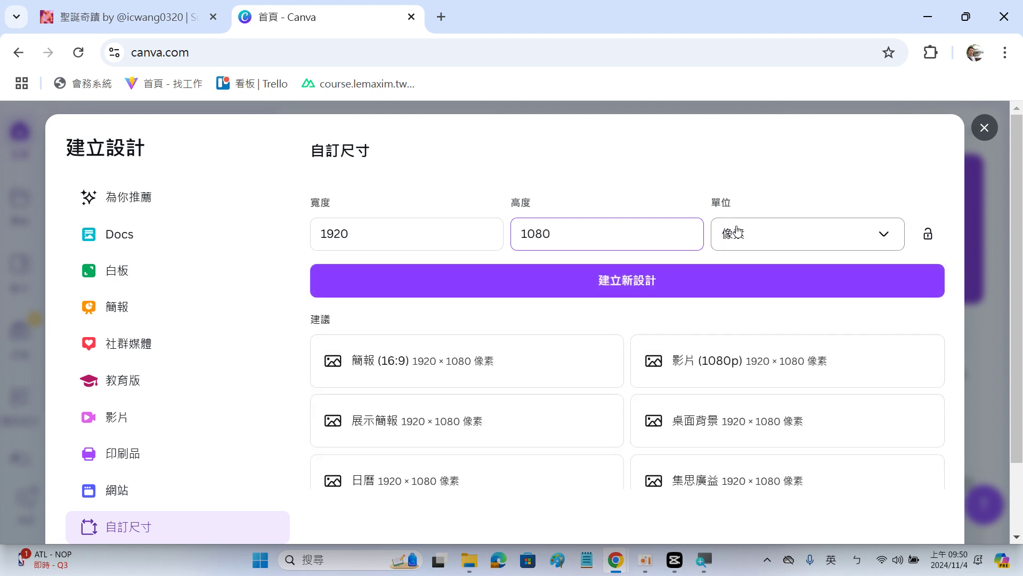
pyautogui.click(659, 284)
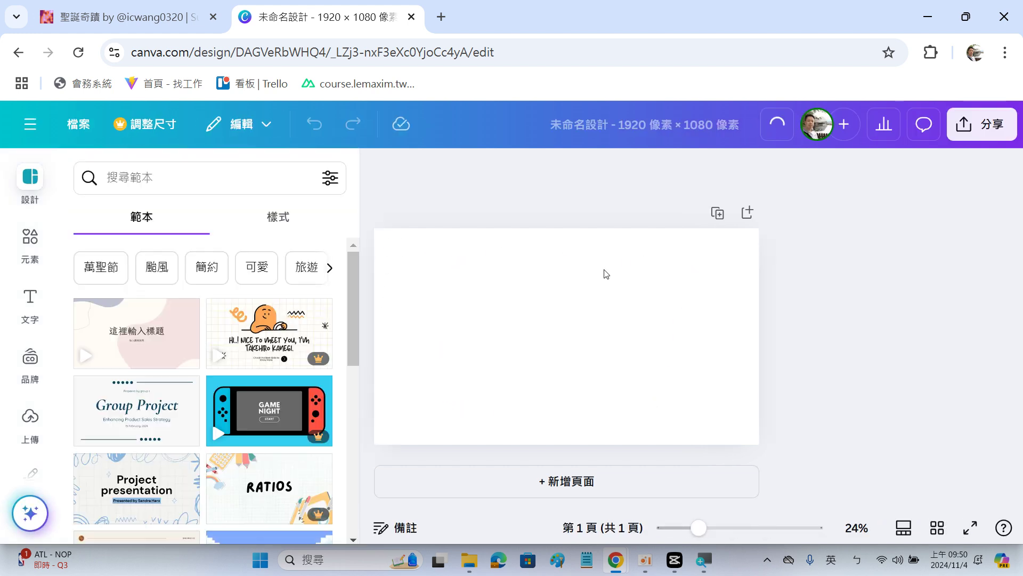
# Step: Search the templates for 聖誕節 and apply the Blue Decorative Merry Christmas Greeting Video template to the page
pyautogui.click(181, 180)
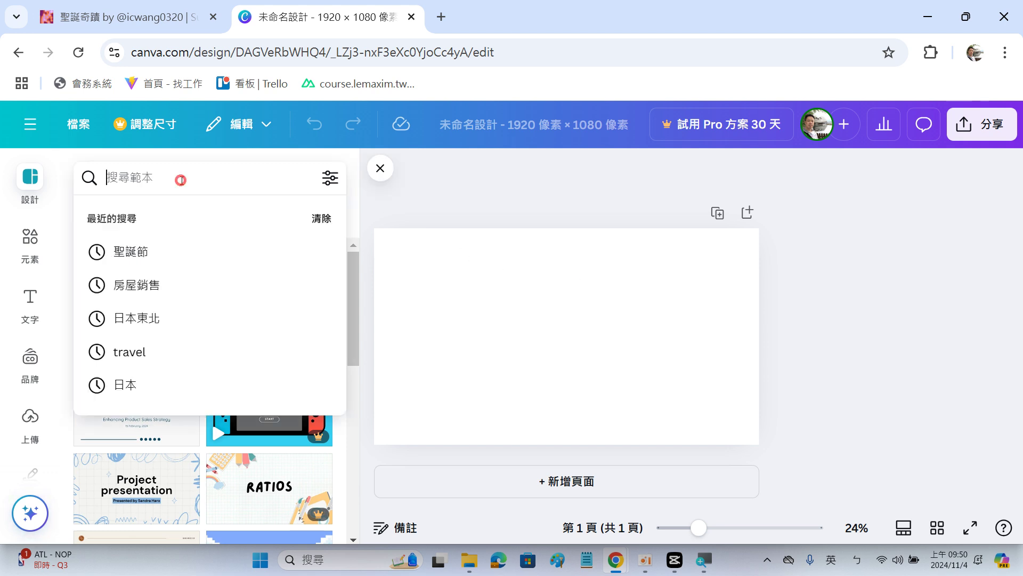
pyautogui.click(131, 251)
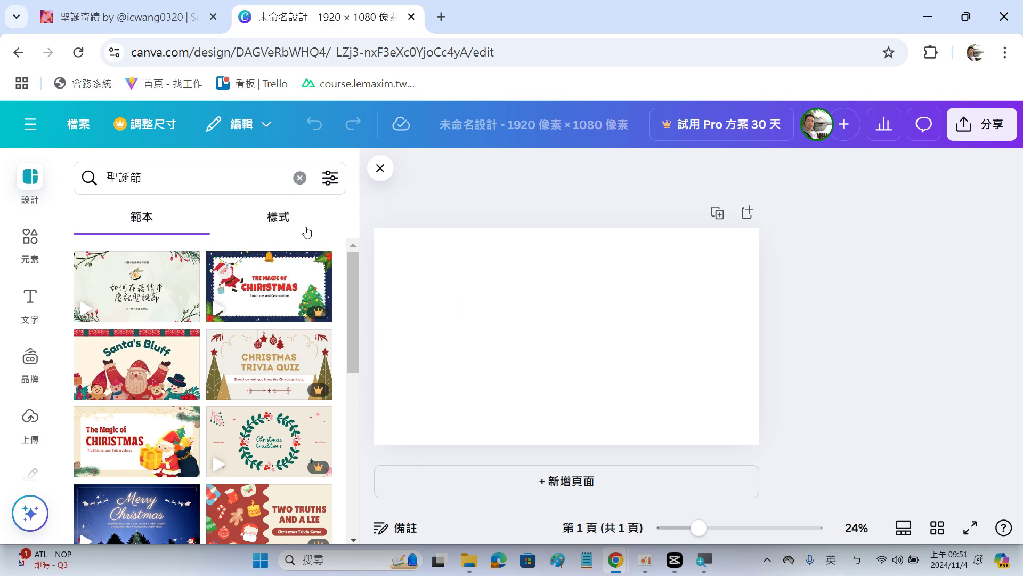
pyautogui.click(190, 175)
pyautogui.press('Return')
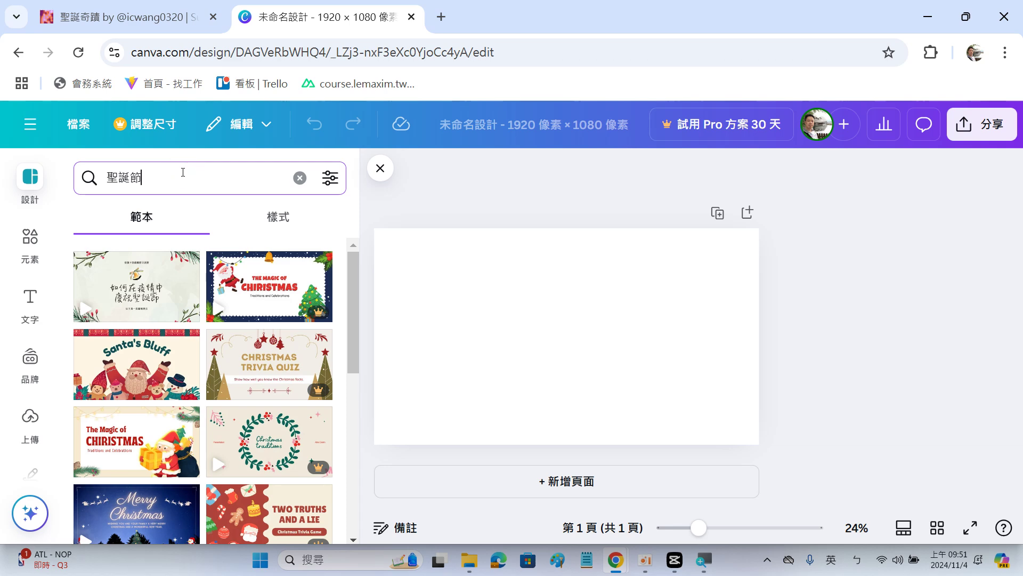
pyautogui.scroll(-3, 185, 279)
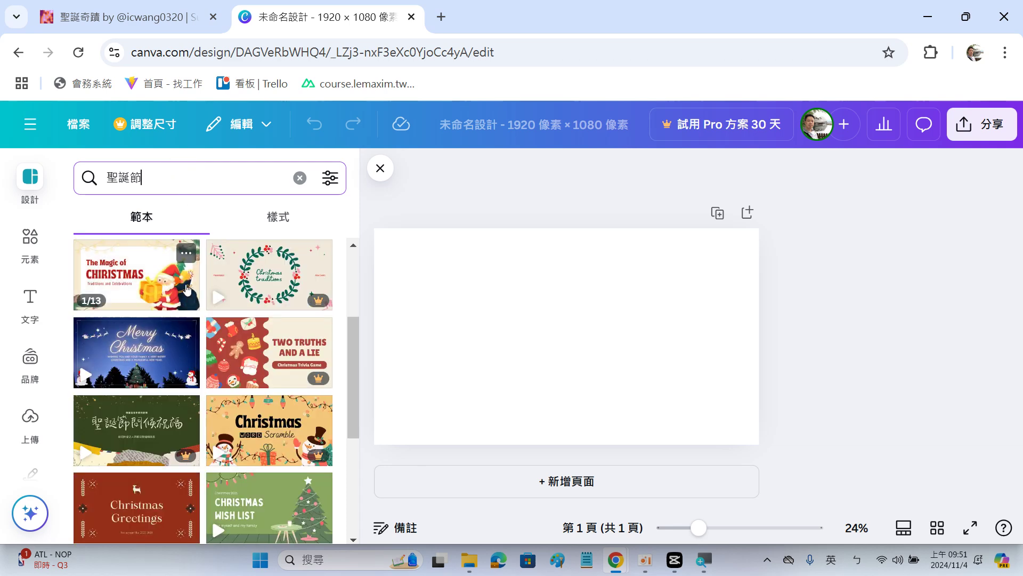
pyautogui.scroll(-2, 185, 279)
pyautogui.scroll(2, 185, 280)
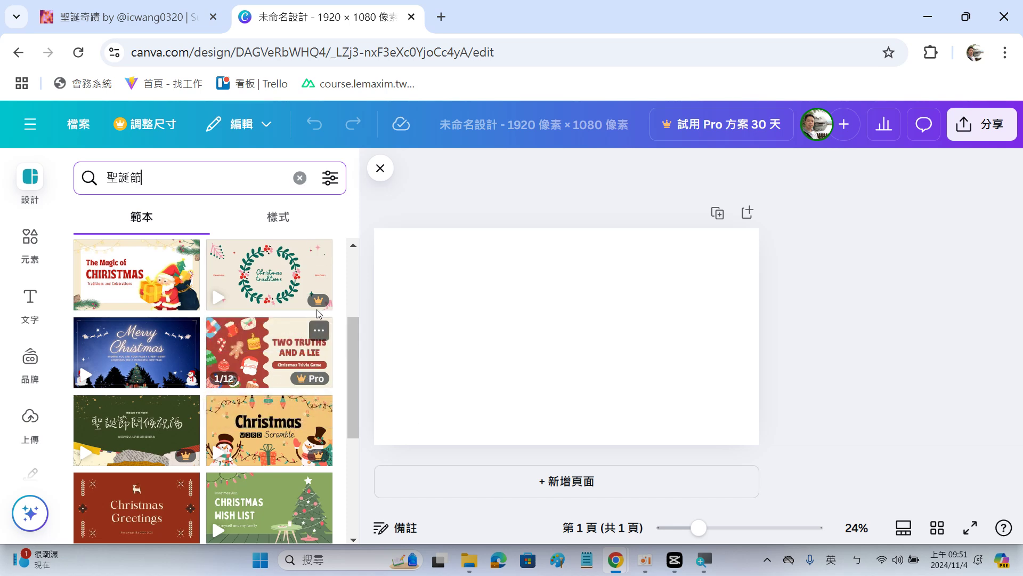
pyautogui.click(165, 351)
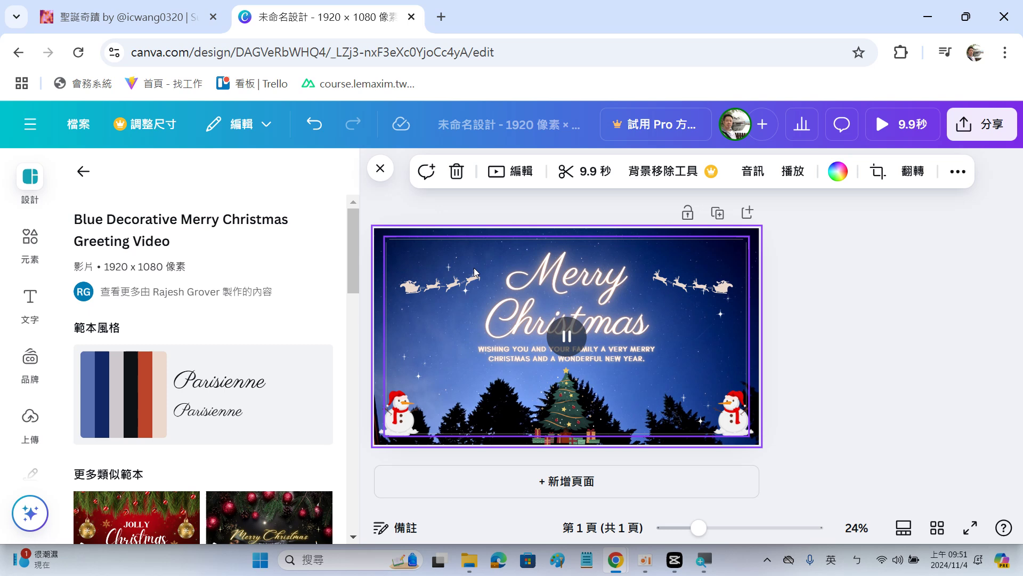
# Step: Delete the Merry and Christmas title texts and the small greeting text below them from the template page
pyautogui.click(551, 277)
pyautogui.press('Delete')
pyautogui.click(552, 317)
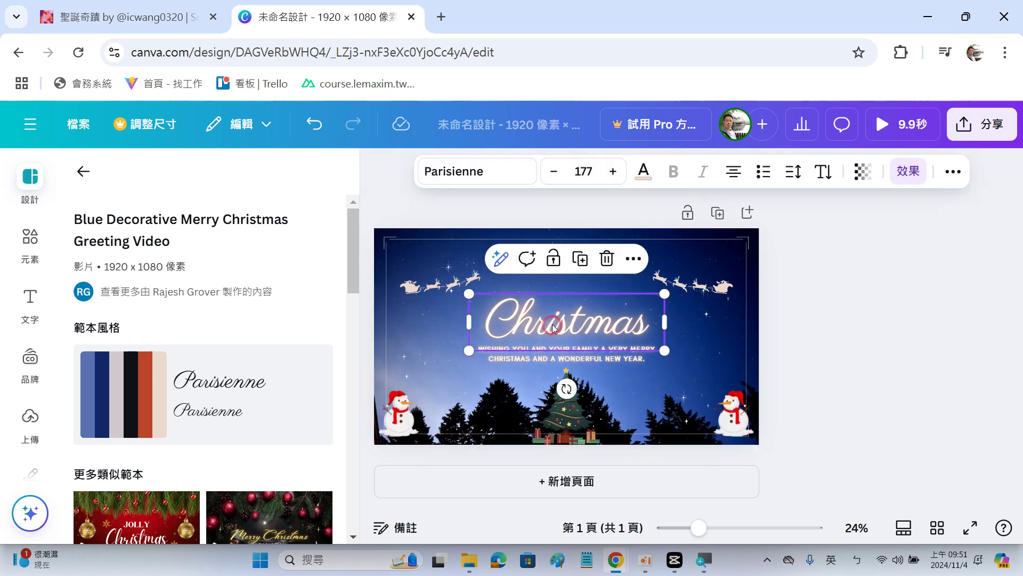
pyautogui.press('Delete')
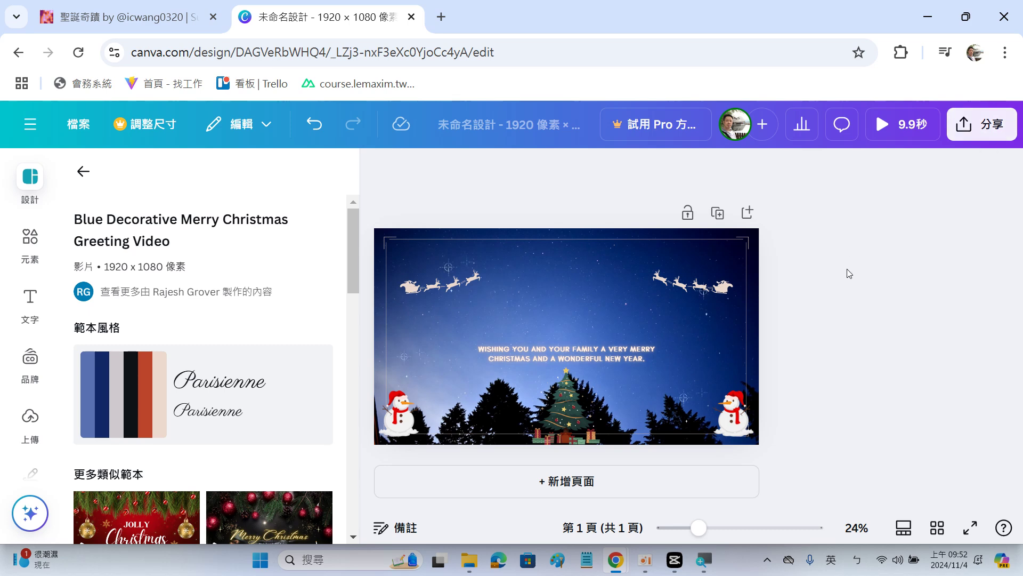
pyautogui.click(584, 354)
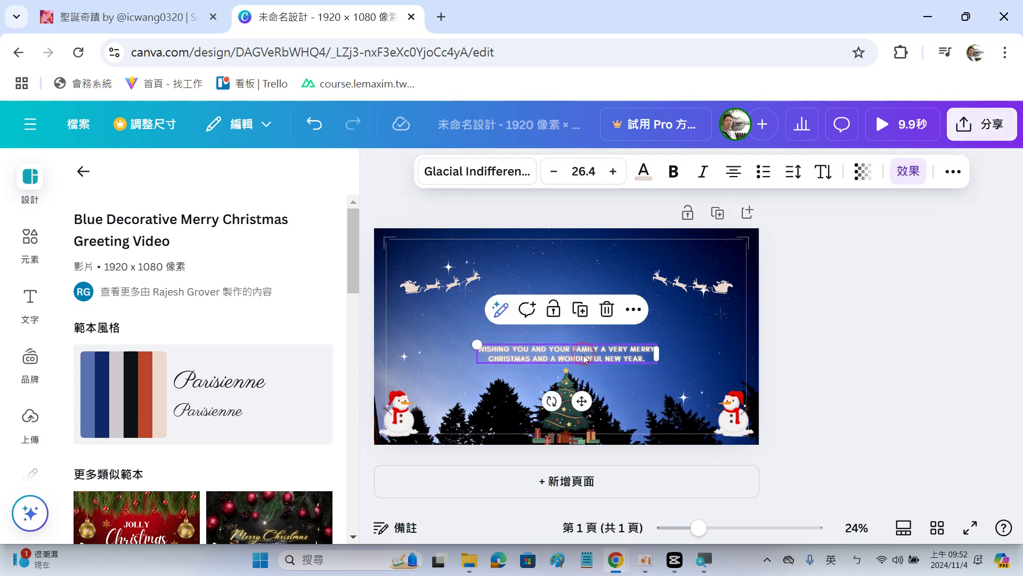
pyautogui.press('Delete')
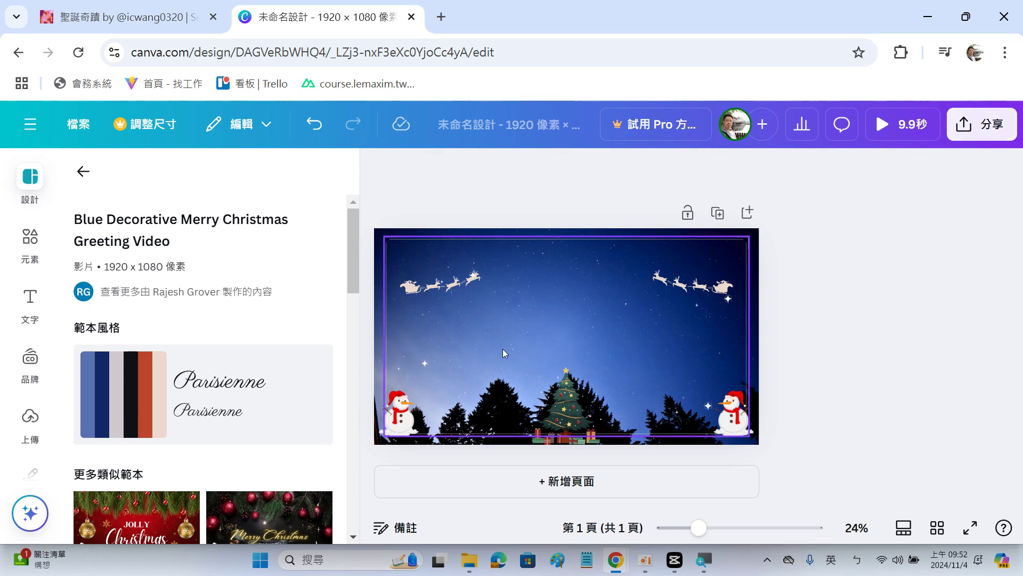
# Step: Download the design as an MP4 video (MP4 影片) at 1080p (HD) quality
pyautogui.click(989, 127)
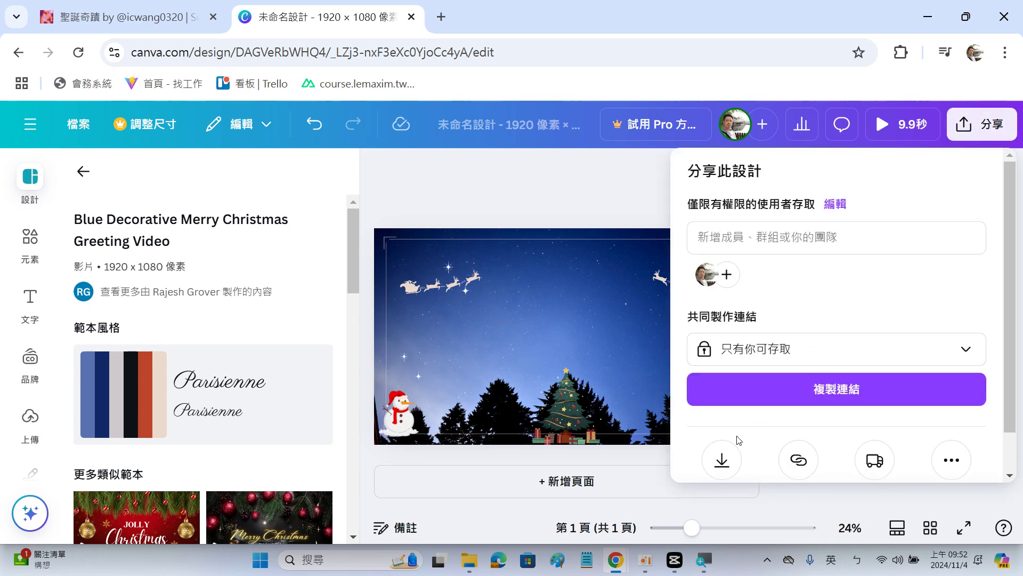
pyautogui.click(724, 459)
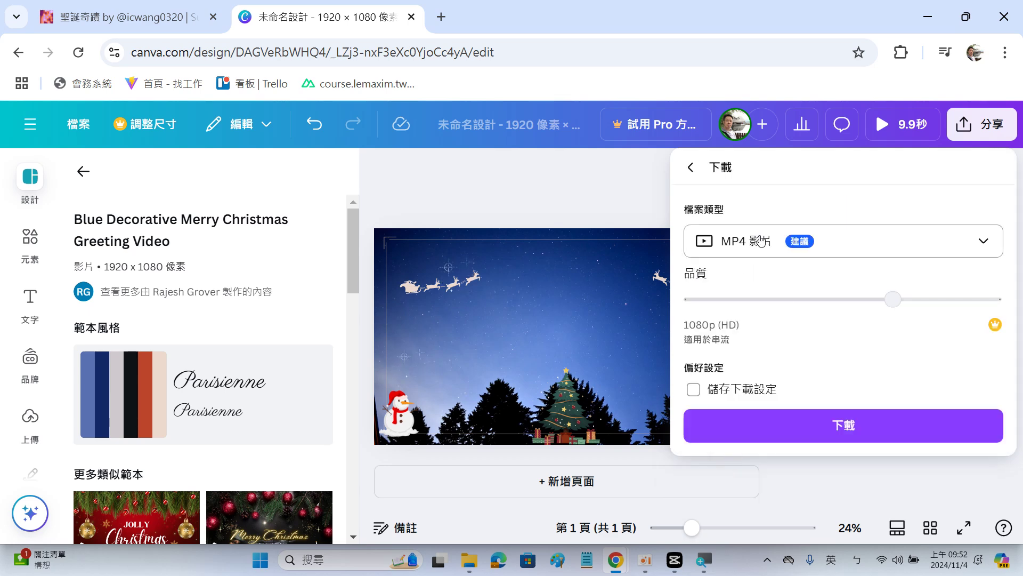
pyautogui.click(858, 245)
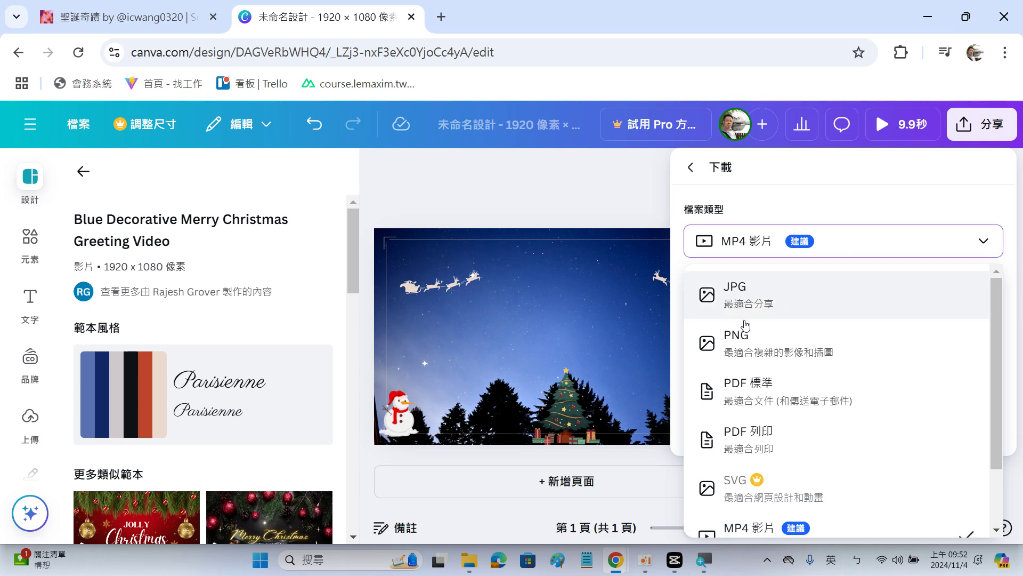
pyautogui.scroll(-2, 757, 383)
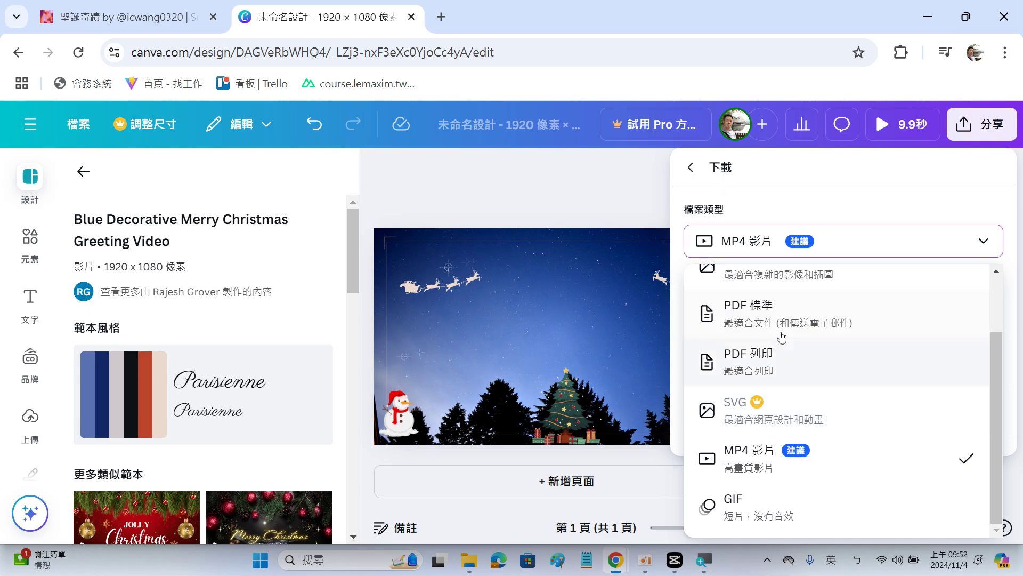
pyautogui.scroll(2, 781, 337)
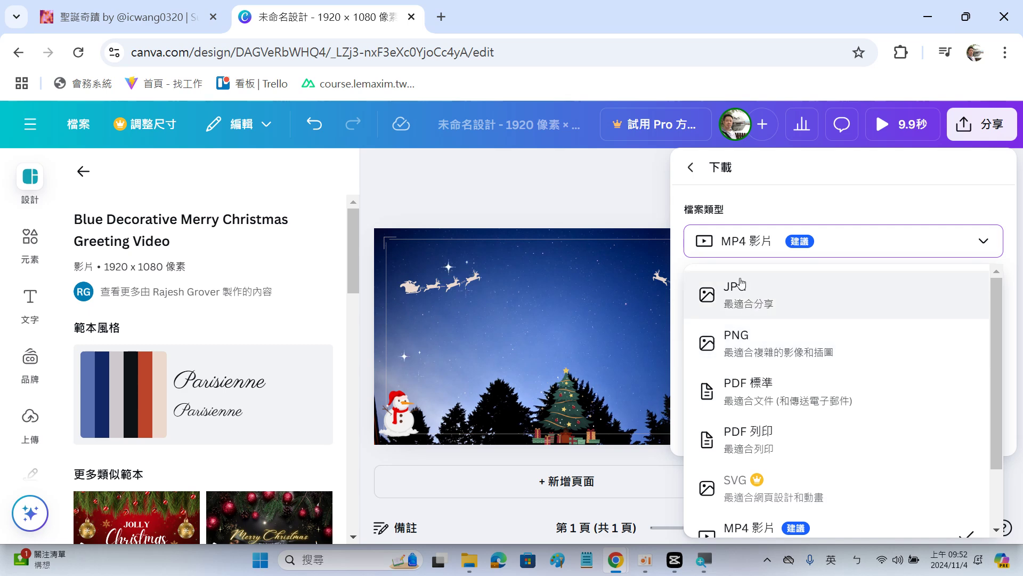
pyautogui.scroll(-2, 758, 408)
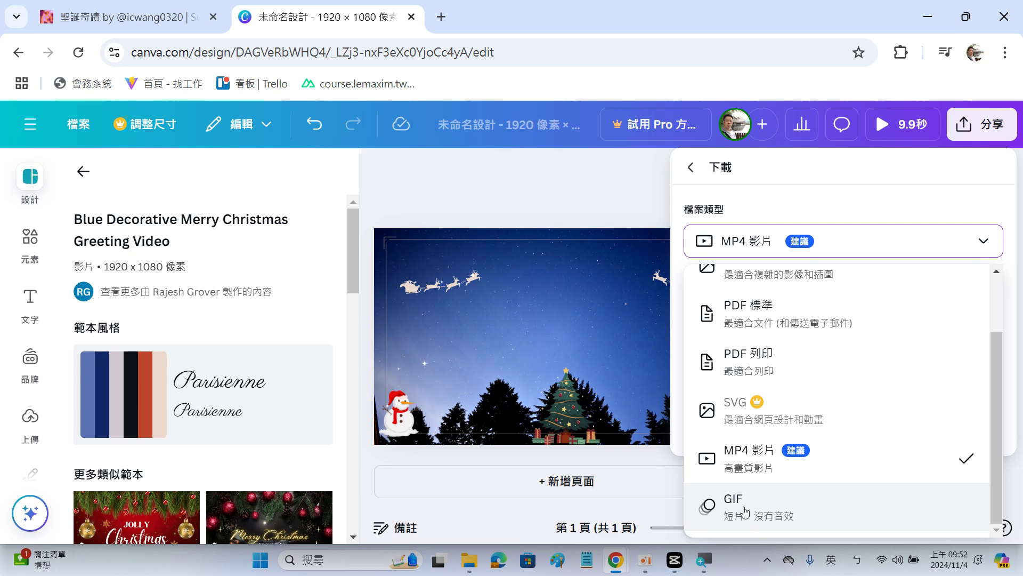
pyautogui.scroll(3, 765, 453)
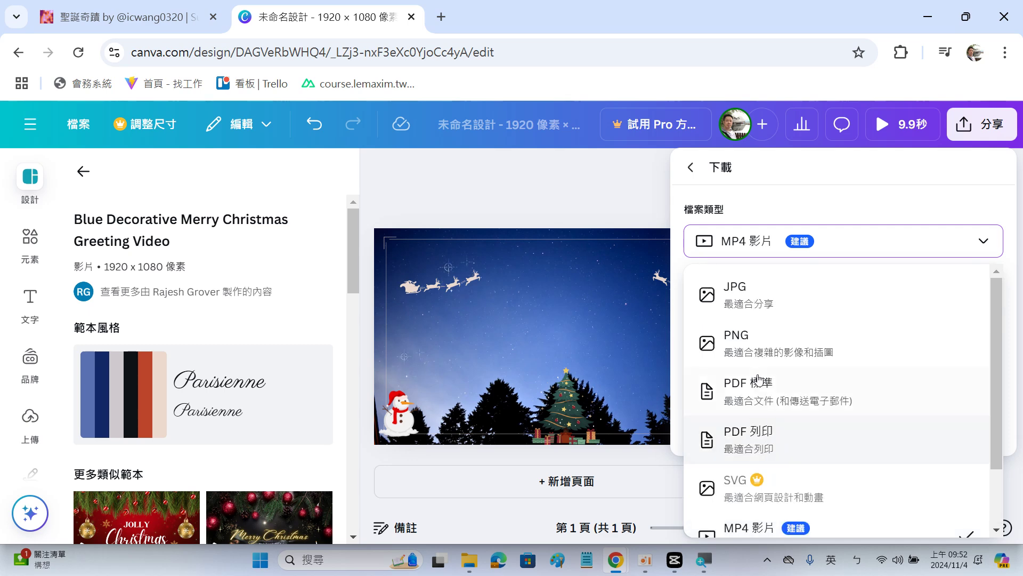
pyautogui.click(758, 242)
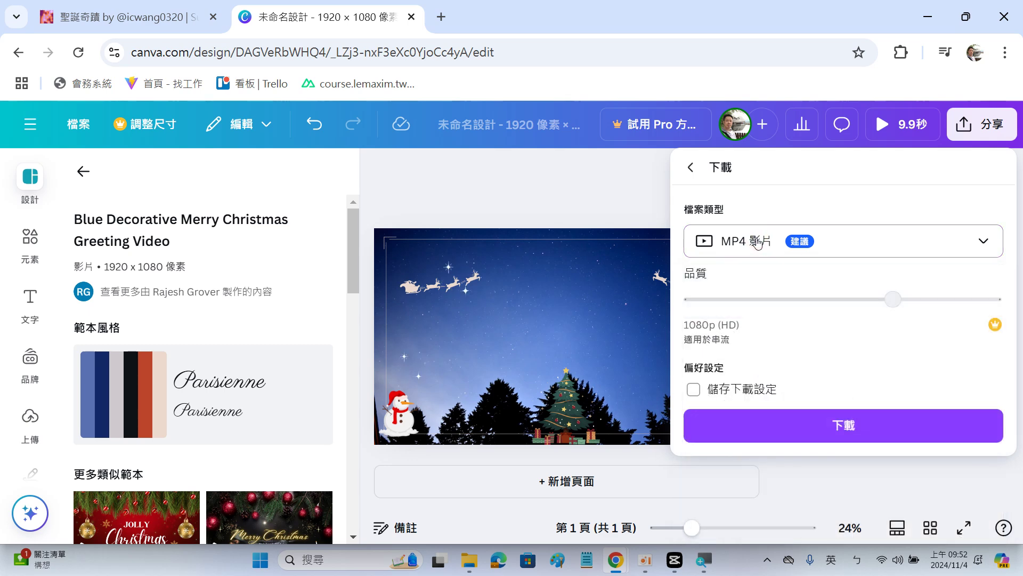
pyautogui.click(792, 432)
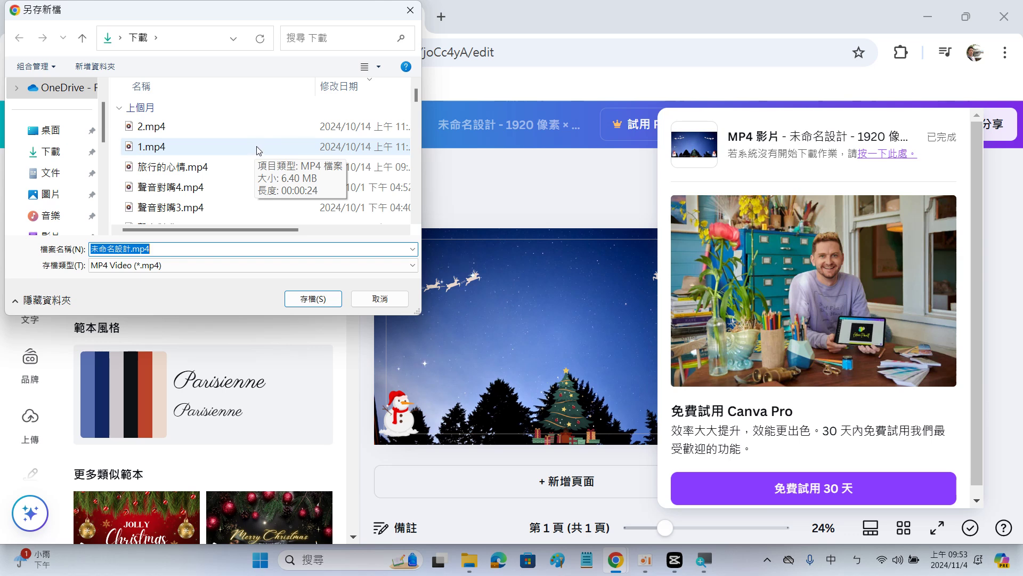
pyautogui.hotkey('alt', 'Tab')
pyautogui.press('Tab')
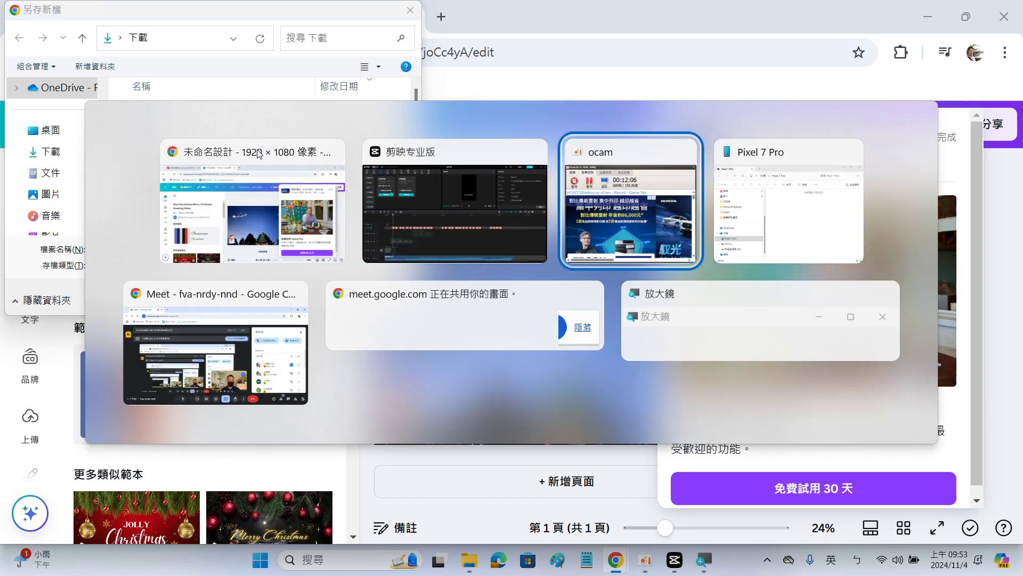
pyautogui.press('Tab')
pyautogui.press('Tab')
pyautogui.press('Tab')
pyautogui.press('Tab')
pyautogui.press('Tab')
pyautogui.press('Tab')
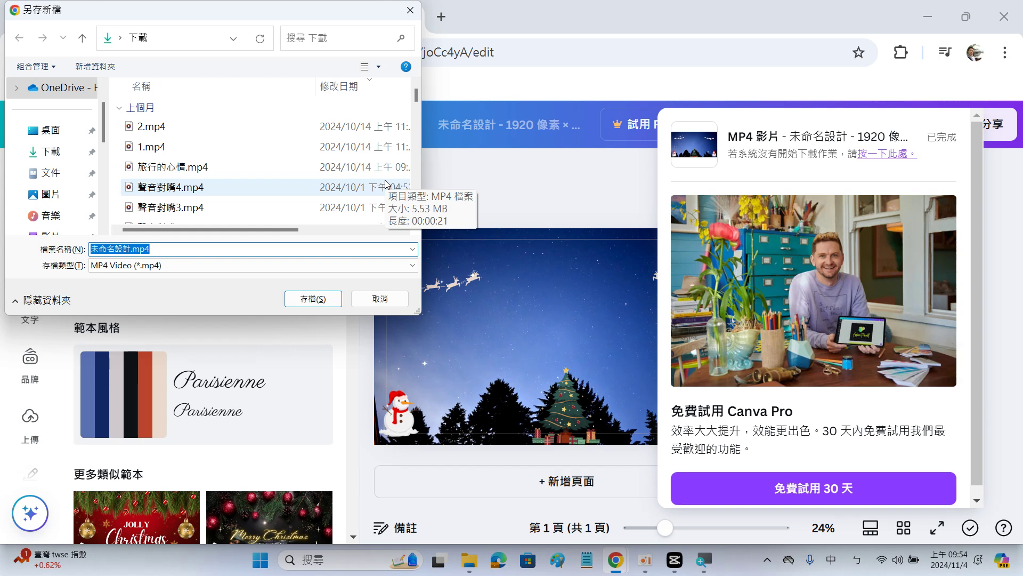
# Step: Save the downloaded video in the 下載 folder as 聖誕背景.mp4
pyautogui.moveTo(131, 249); pyautogui.dragTo(89, 249)
pyautogui.press('BackSpace')
pyautogui.write('勝誕')
pyautogui.write('景')
pyautogui.press('Return')
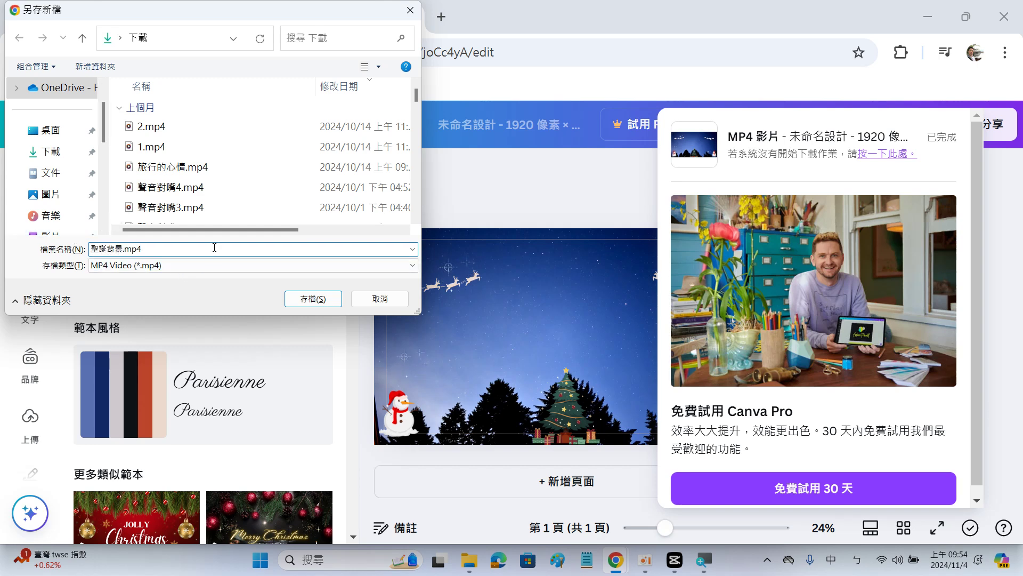
pyautogui.click(305, 298)
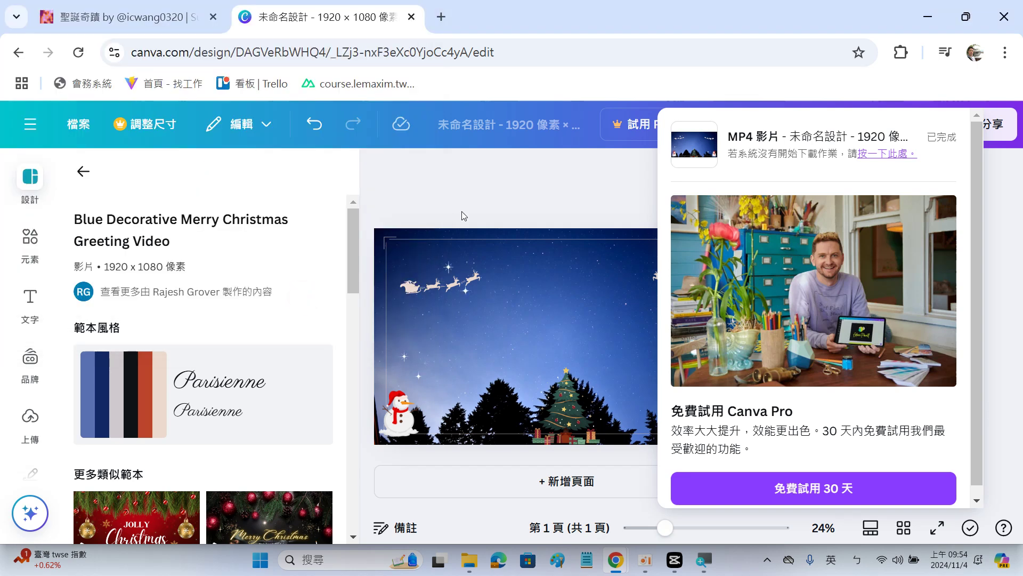
# Step: Switch to JianYing and import 聖誕背景.mp4 from the 下載 folder into the media library
pyautogui.hotkey('alt', 'Tab')
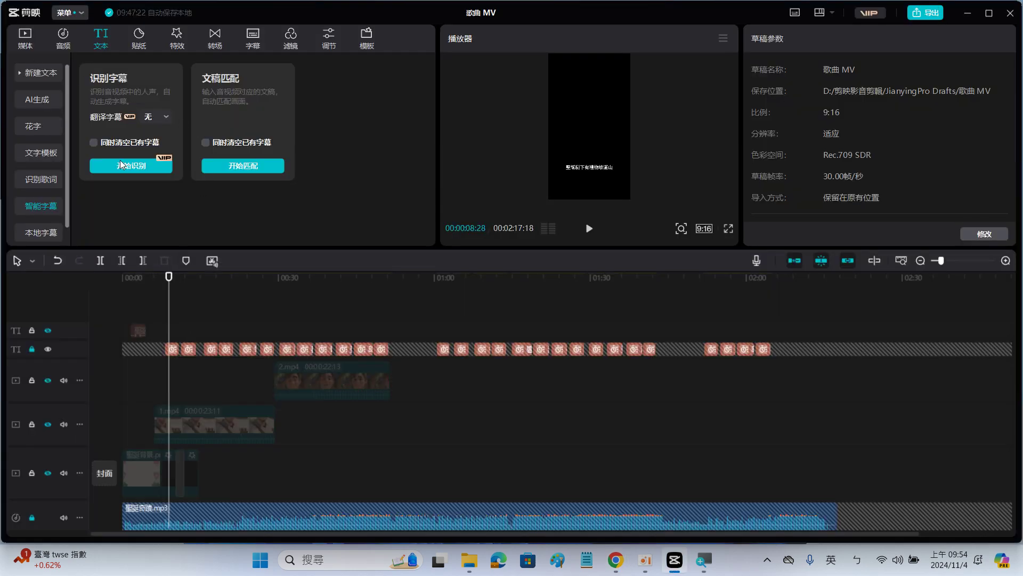
pyautogui.click(25, 43)
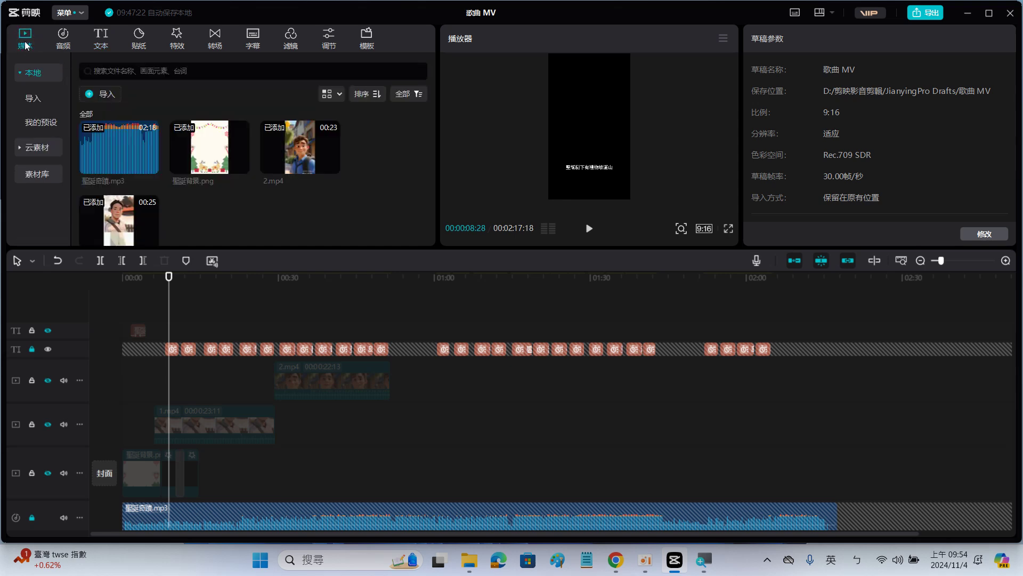
pyautogui.click(111, 97)
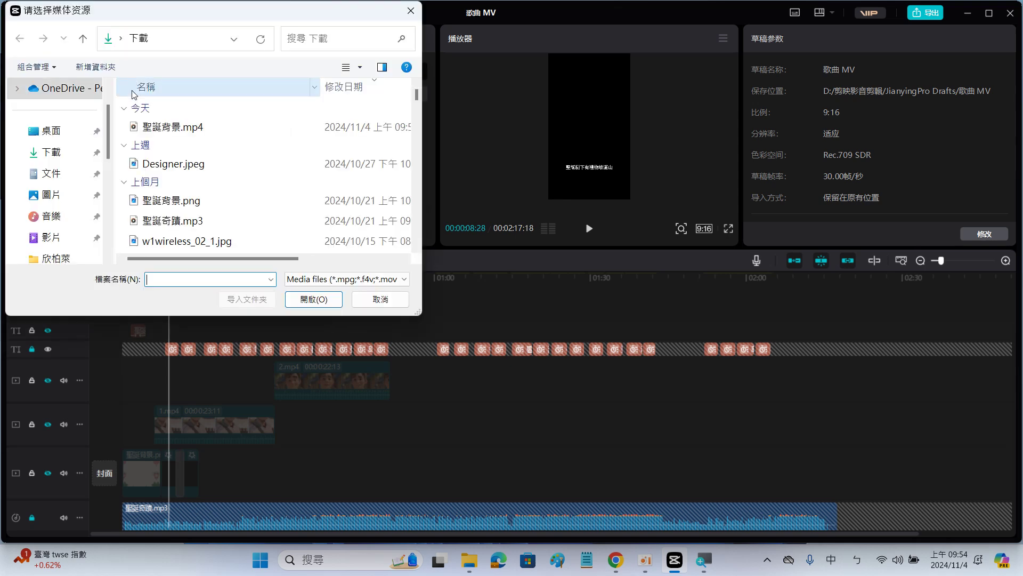
pyautogui.click(159, 126)
pyautogui.click(313, 300)
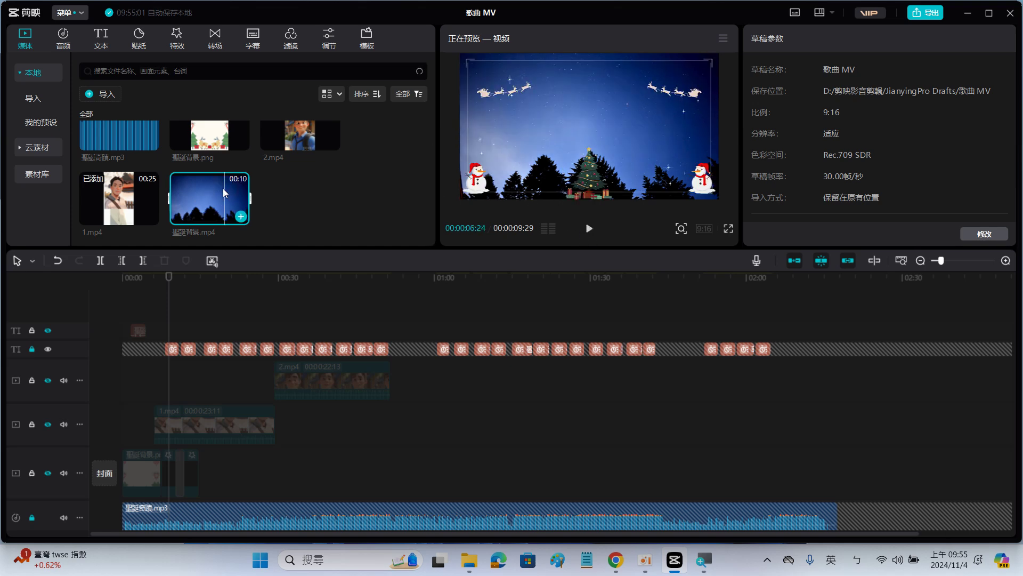
# Step: Preview the imported 聖誕背景.mp4 clip from near its beginning
pyautogui.moveTo(184, 194); pyautogui.dragTo(175, 194)
pyautogui.click(191, 201)
pyautogui.press('space')
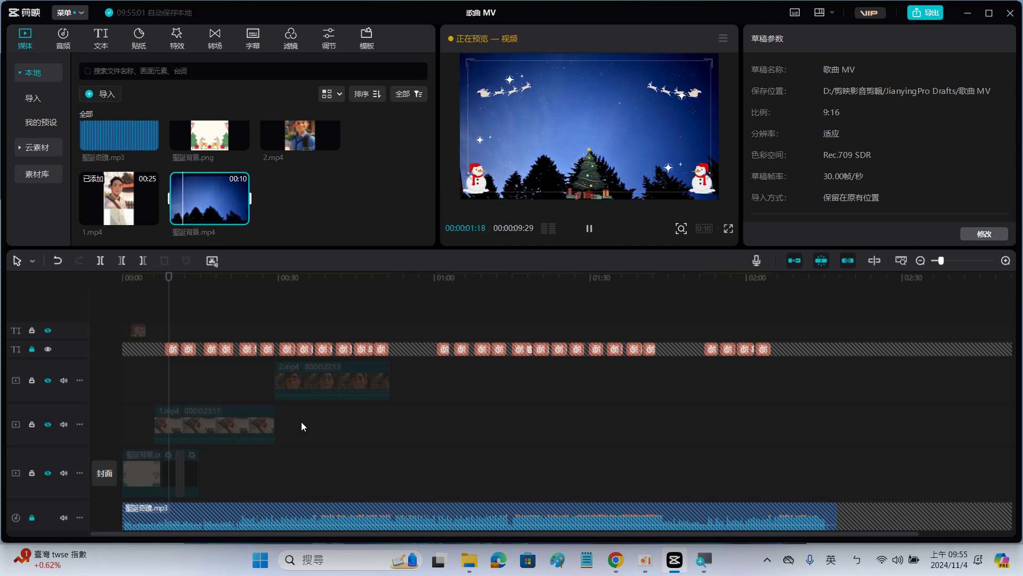
pyautogui.click(204, 473)
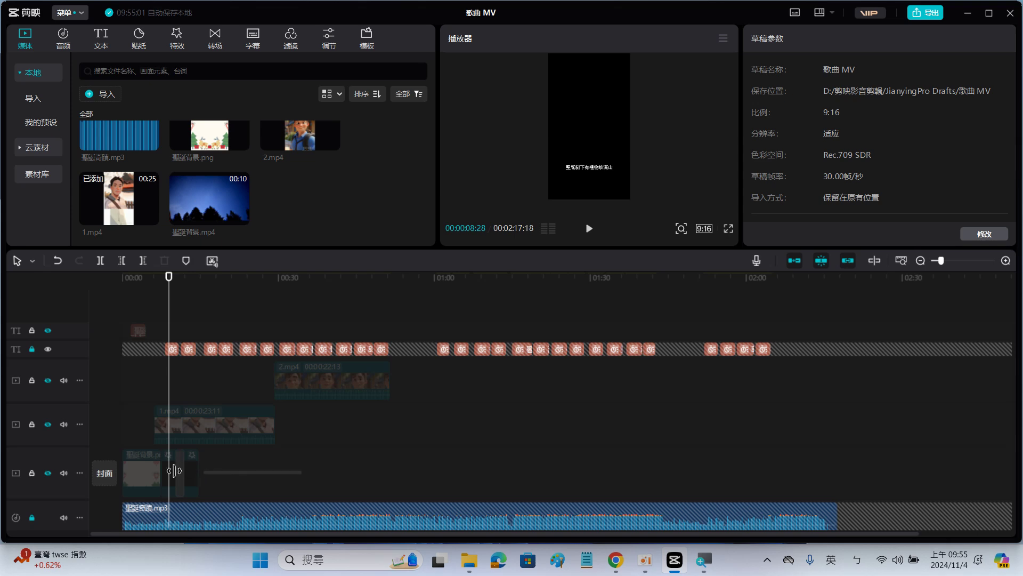
# Step: Unhide the main video track and delete all the old background clips on it
pyautogui.click(140, 472)
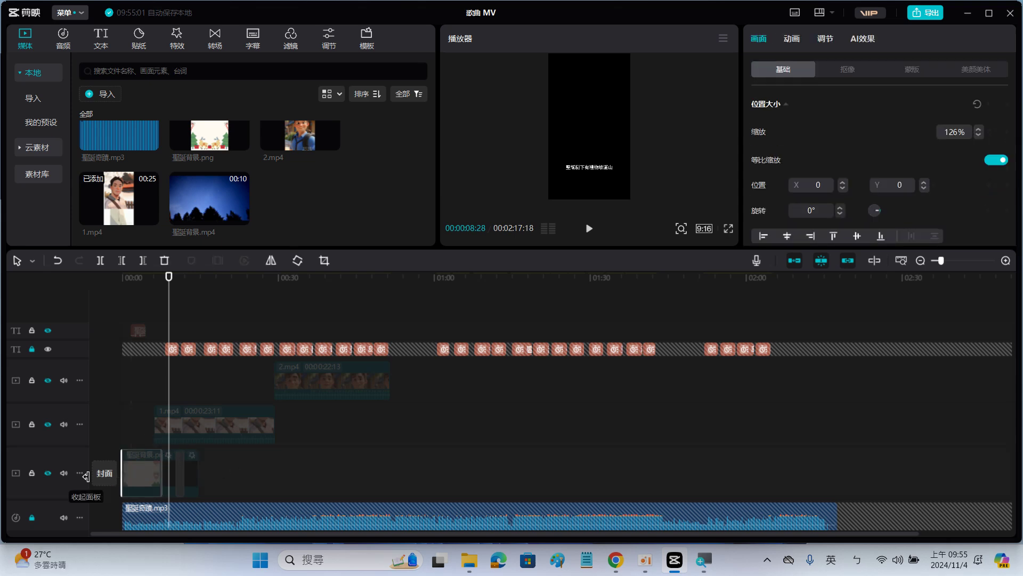
pyautogui.click(48, 472)
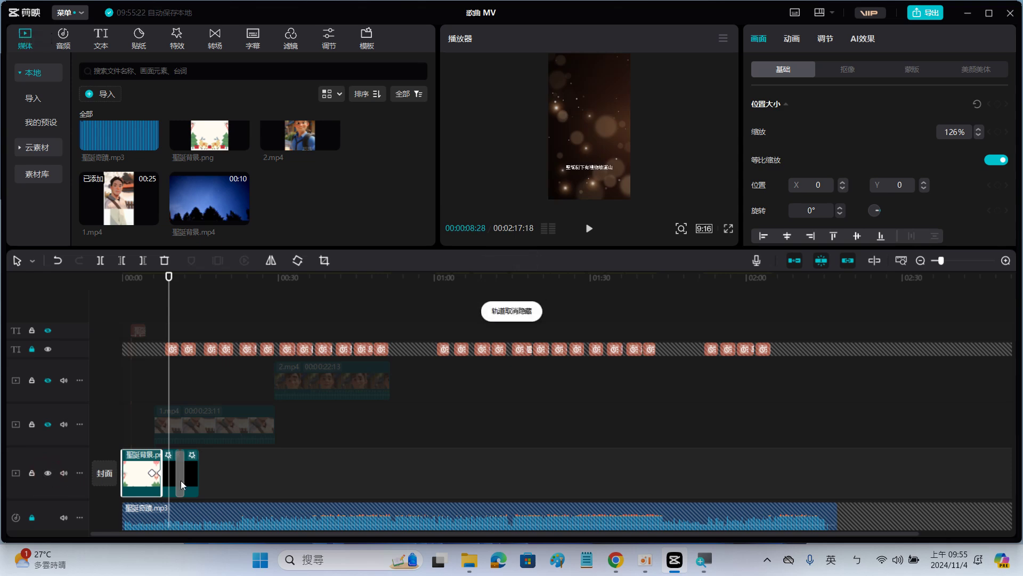
pyautogui.moveTo(213, 480); pyautogui.dragTo(118, 476)
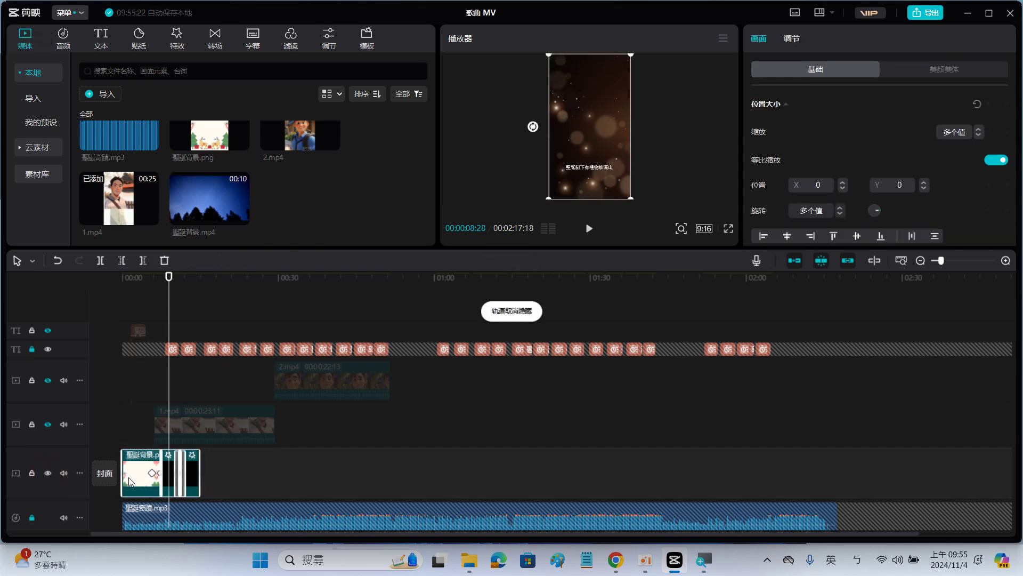
pyautogui.press('Delete')
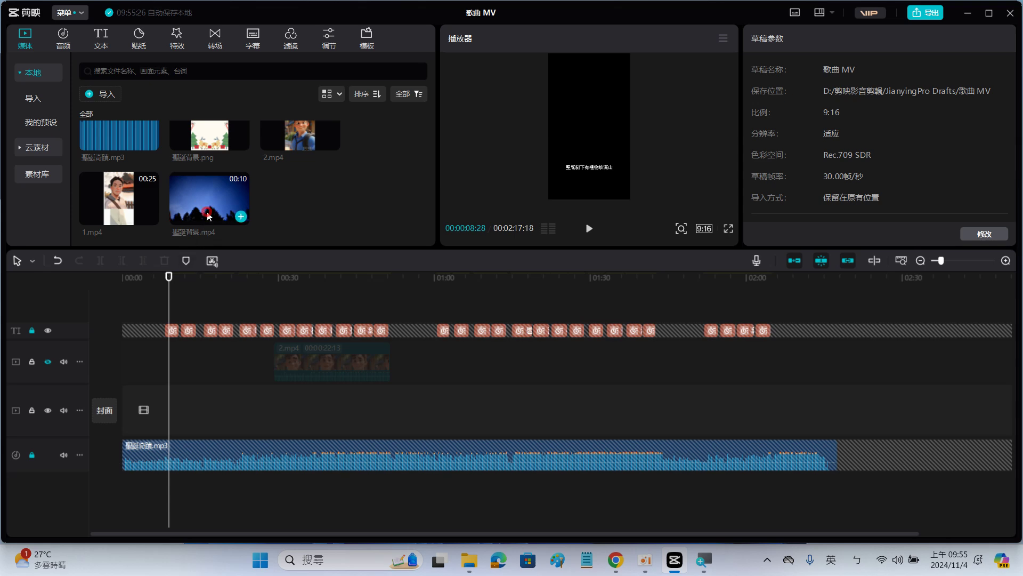
# Step: Place 聖誕背景.mp4 at the start of the main track and set the project's aspect ratio to 16:9 (西瓜视频)
pyautogui.moveTo(184, 314); pyautogui.dragTo(124, 424)
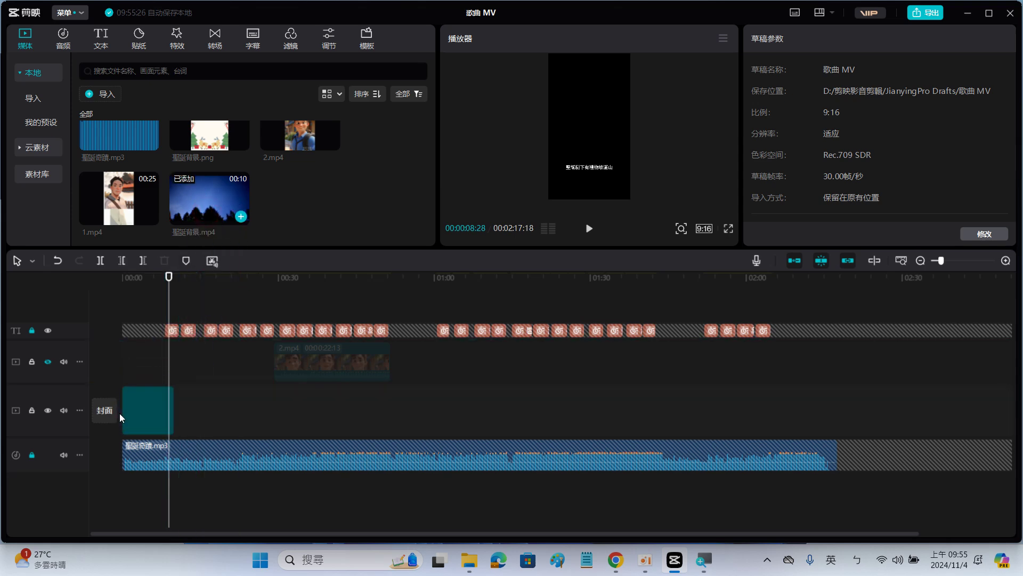
pyautogui.click(704, 229)
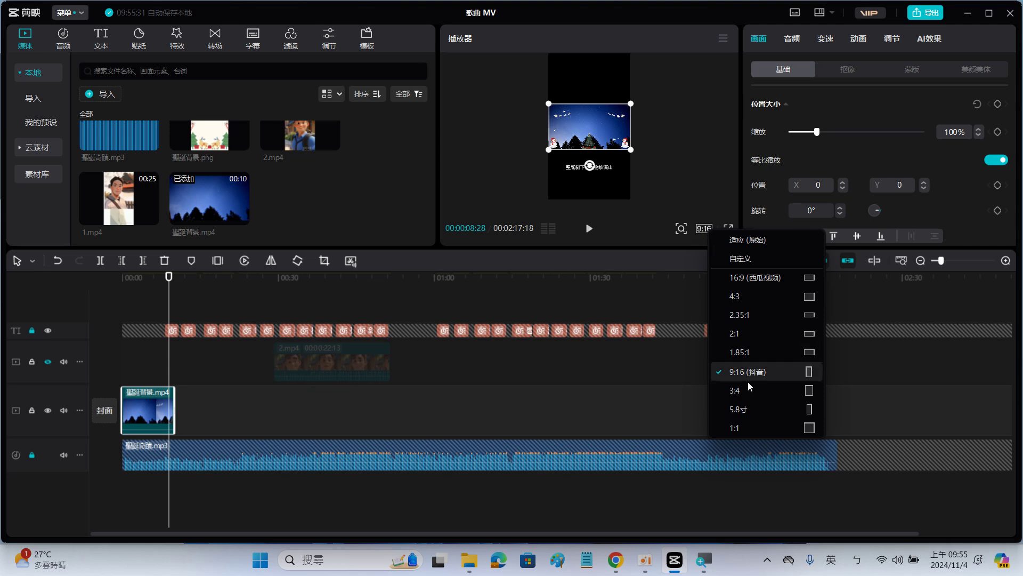
pyautogui.click(752, 274)
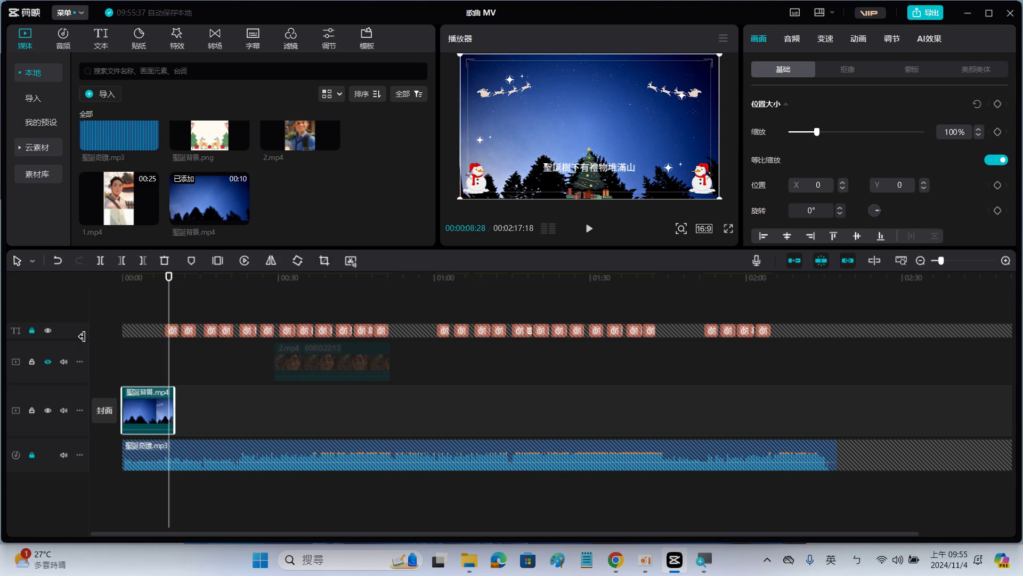
# Step: Unlock the lyric subtitle track and slightly enlarge the first subtitle, 聖誕樹下有禮物堆滿山, in the preview
pyautogui.click(32, 330)
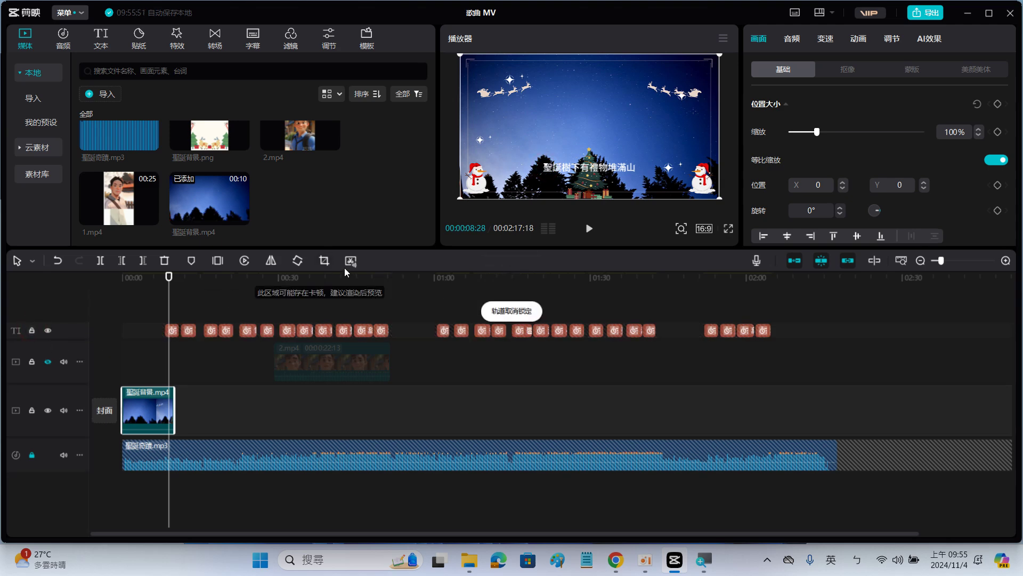
pyautogui.click(172, 331)
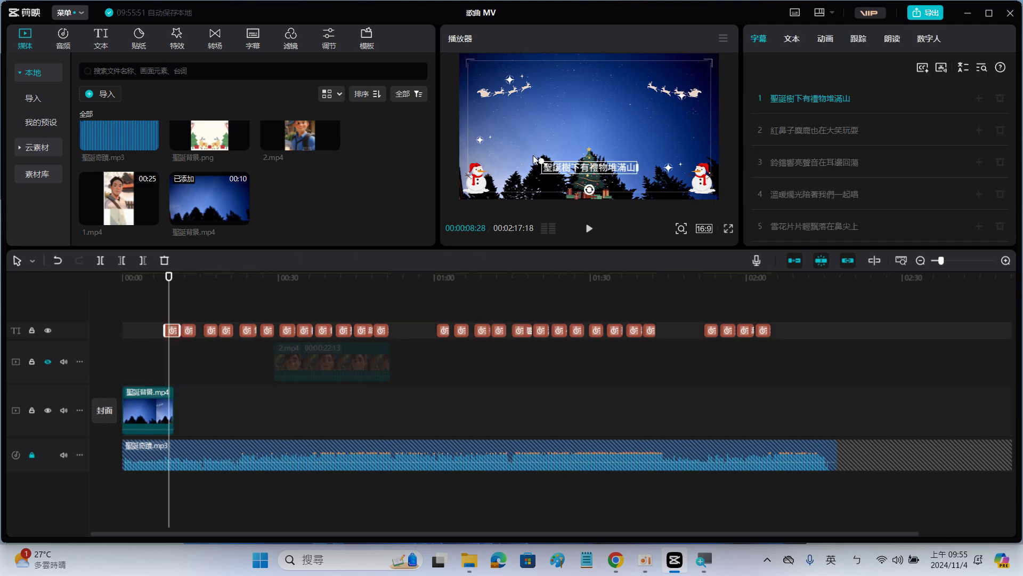
pyautogui.moveTo(541, 161); pyautogui.dragTo(526, 152)
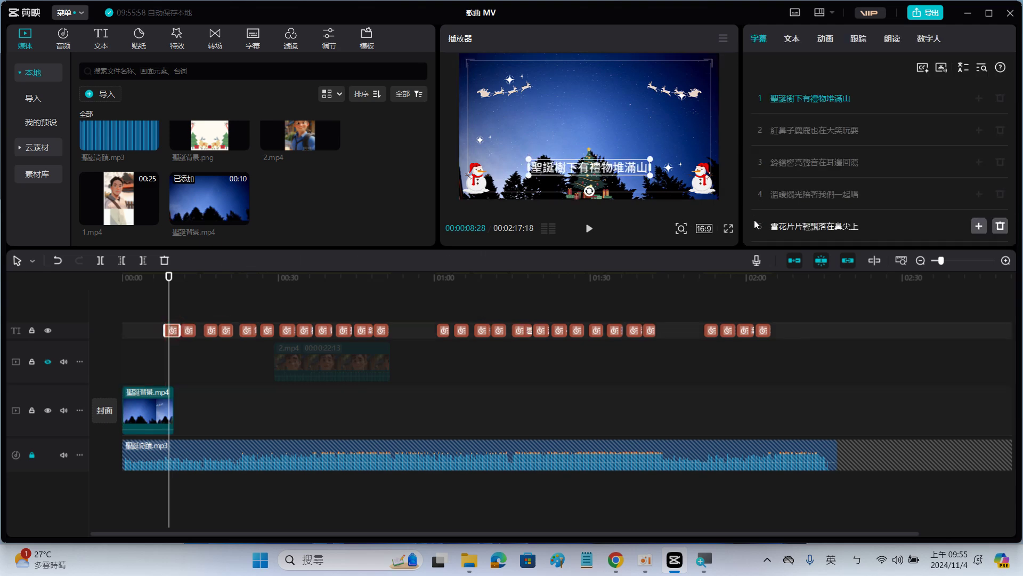
# Step: Apply the preset text style with white letters and a black outline to all the lyric subtitles
pyautogui.click(792, 39)
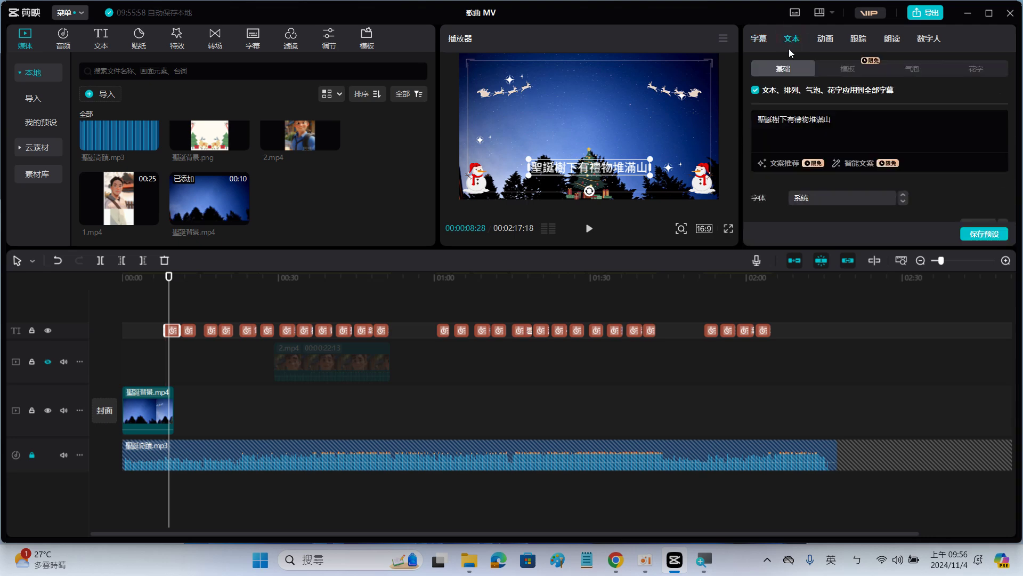
pyautogui.scroll(-3, 818, 184)
pyautogui.scroll(-2, 820, 185)
pyautogui.click(799, 195)
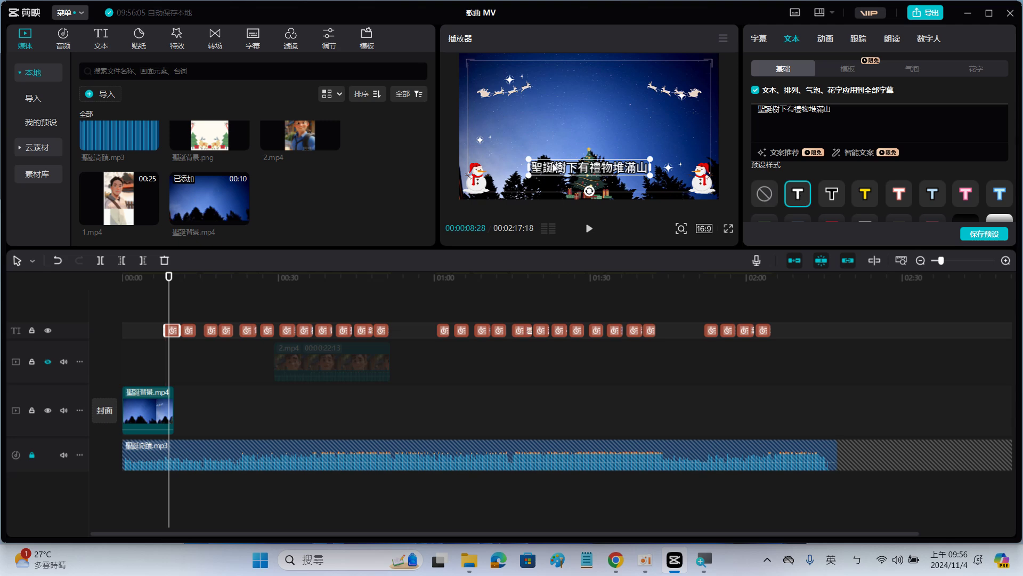
# Step: Enlarge the lyric subtitles a little more in the preview and lock the subtitle track
pyautogui.moveTo(526, 159)
pyautogui.mouseDown()
pyautogui.moveTo(566, 169)
pyautogui.moveTo(517, 158)
pyautogui.mouseUp()
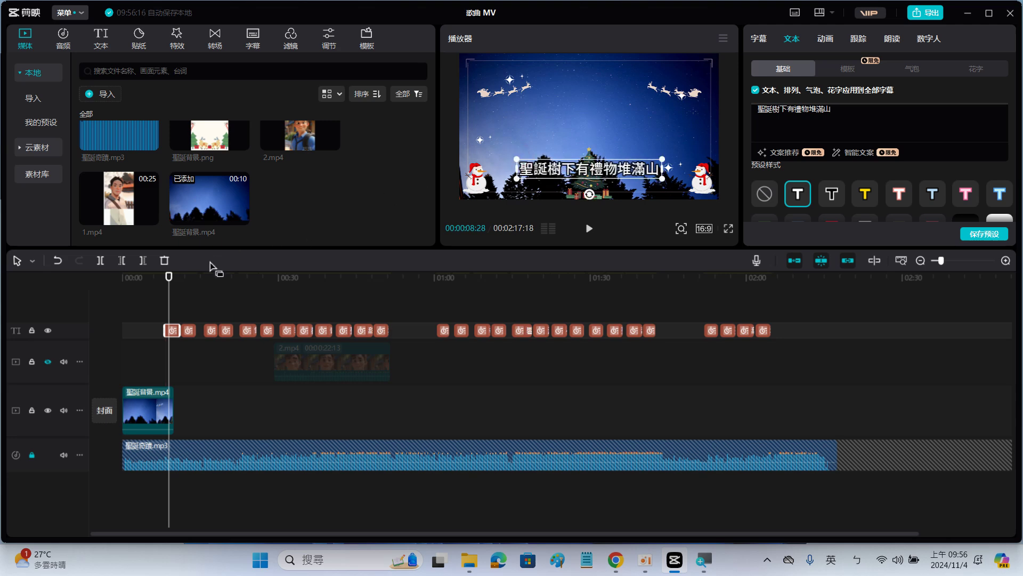
pyautogui.click(32, 330)
pyautogui.moveTo(162, 293)
pyautogui.mouseDown()
pyautogui.moveTo(109, 302)
pyautogui.moveTo(122, 308)
pyautogui.moveTo(159, 277)
pyautogui.mouseUp()
pyautogui.press('space')
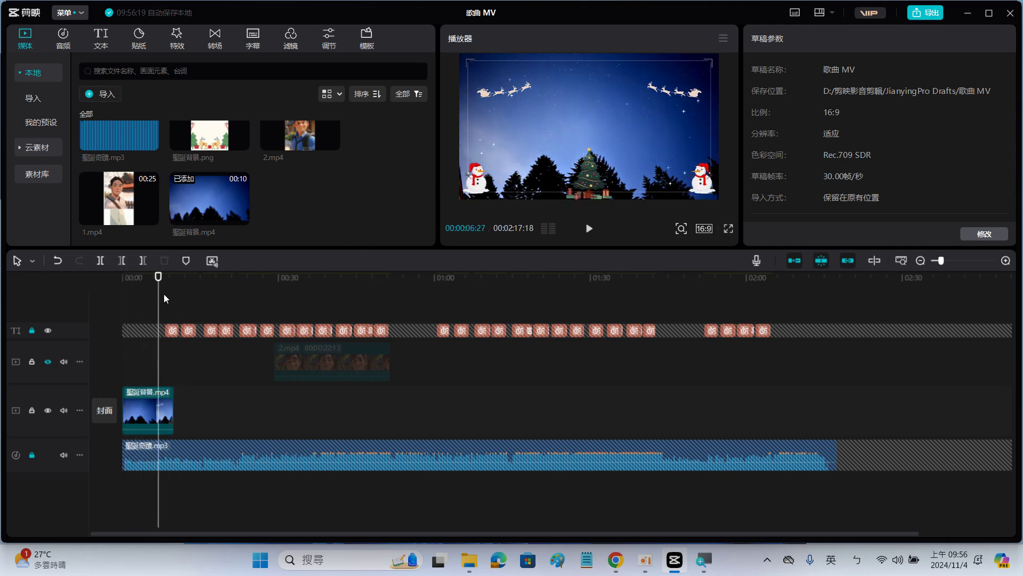
pyautogui.moveTo(160, 294); pyautogui.dragTo(115, 299)
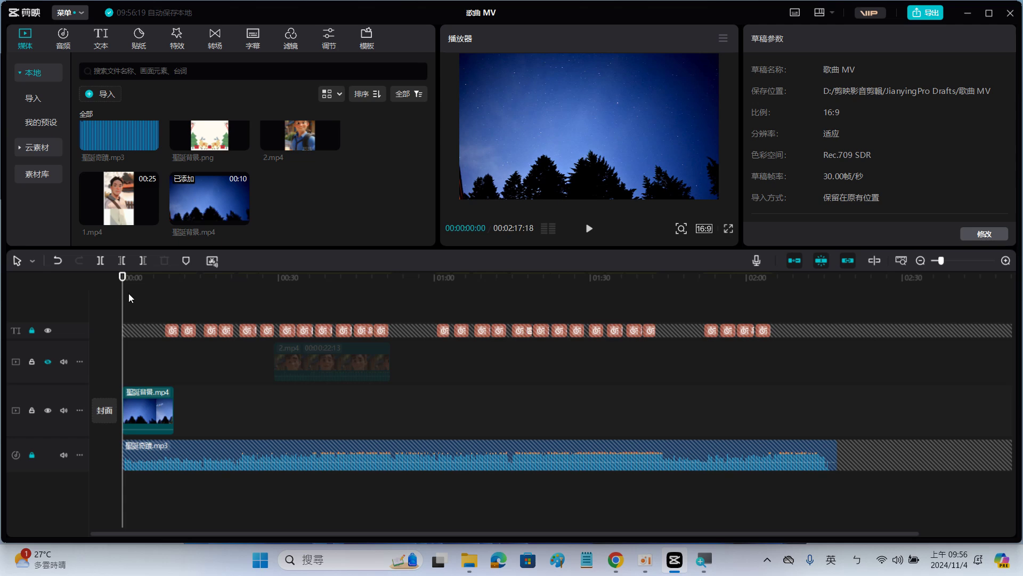
# Step: Open the text template library and browse the popular (热门) templates
pyautogui.click(102, 39)
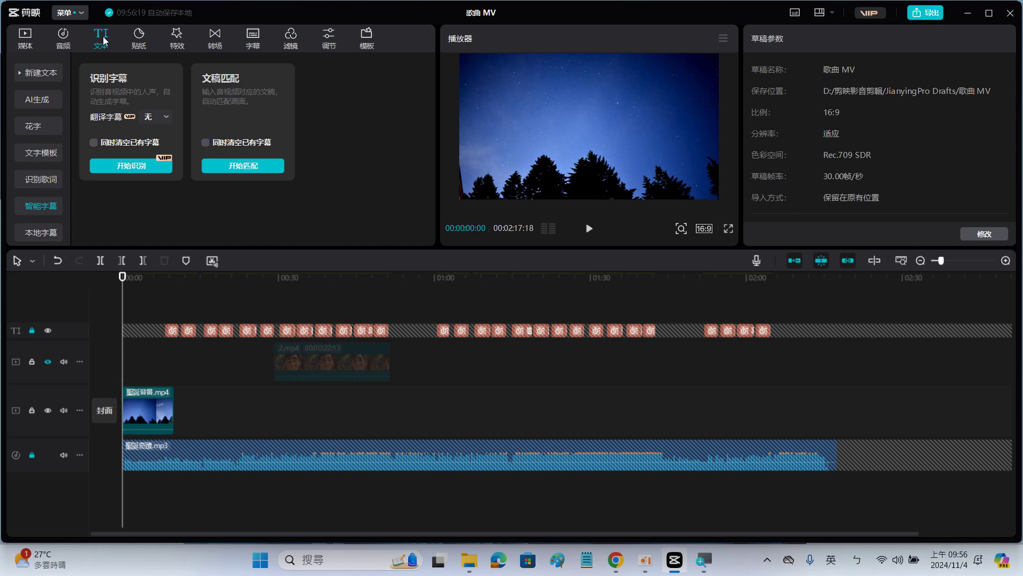
pyautogui.click(40, 73)
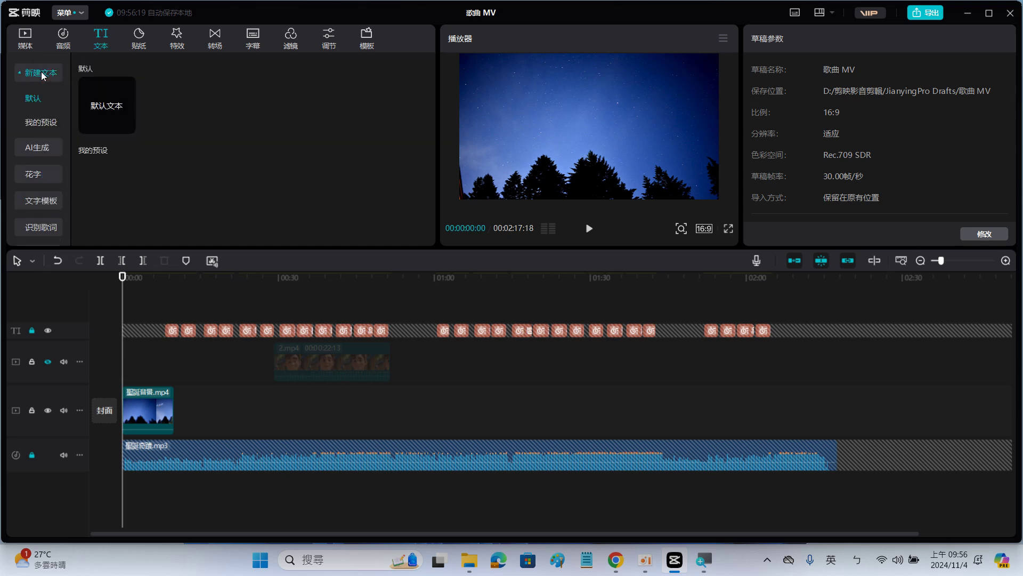
pyautogui.moveTo(105, 106)
pyautogui.click(43, 200)
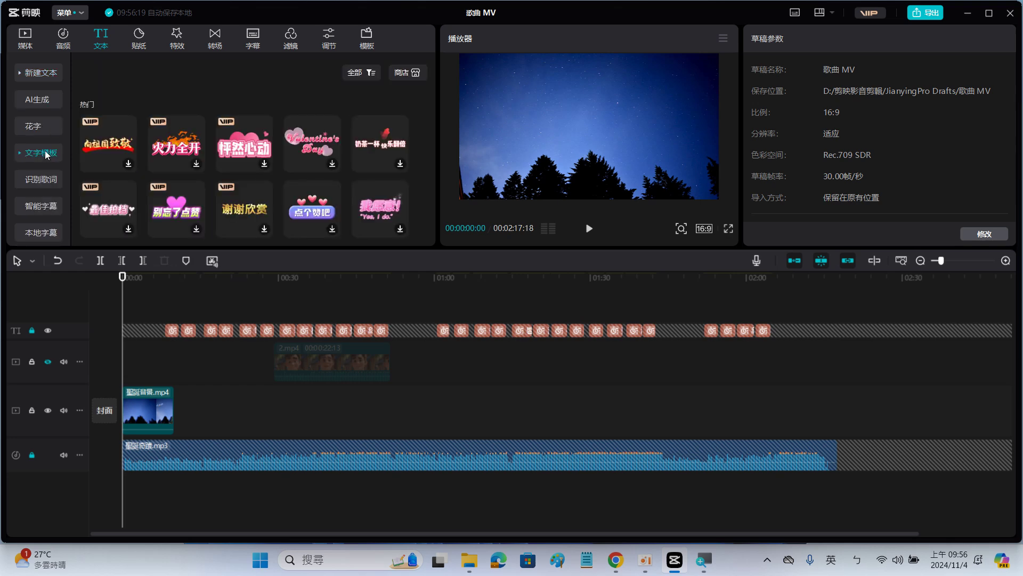
pyautogui.moveTo(256, 156)
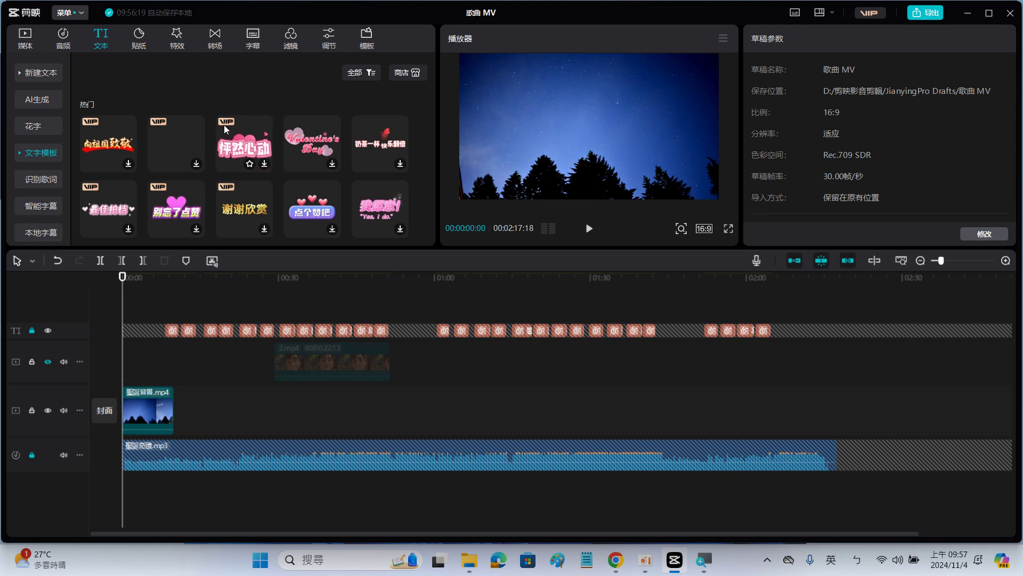
# Step: Place the Valentine's Day text template near the start of the timeline on a new text track
pyautogui.click(306, 134)
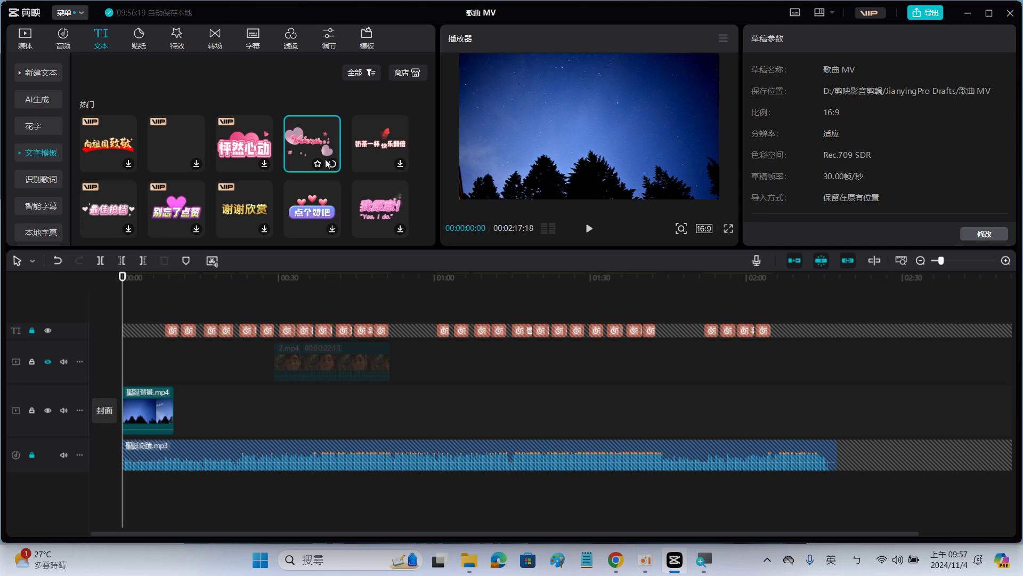
pyautogui.moveTo(321, 153); pyautogui.dragTo(127, 313)
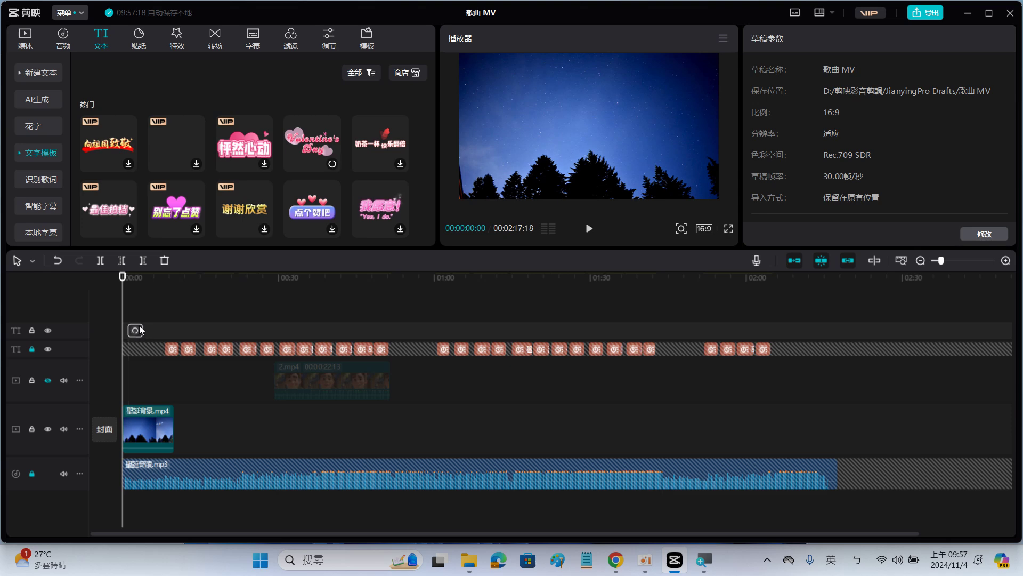
# Step: Download and preview the pink 我愿意! "Yes, I do." text template
pyautogui.moveTo(303, 168)
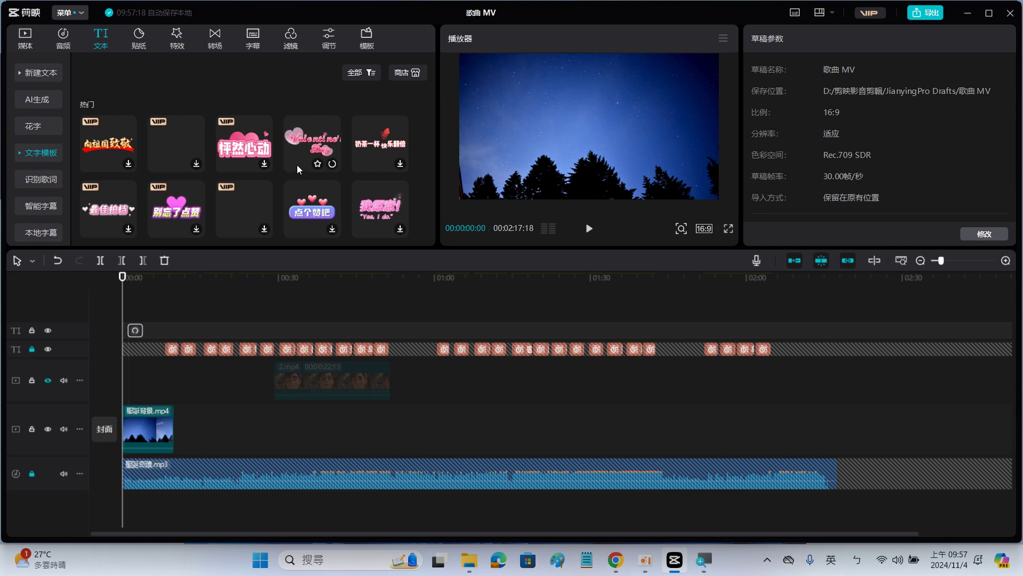
pyautogui.moveTo(381, 220)
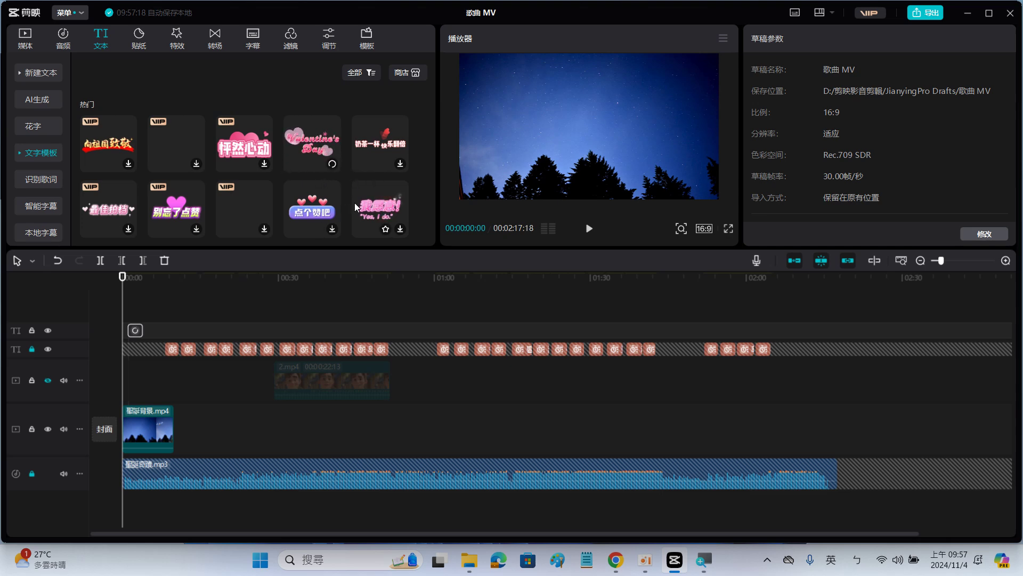
pyautogui.click(388, 220)
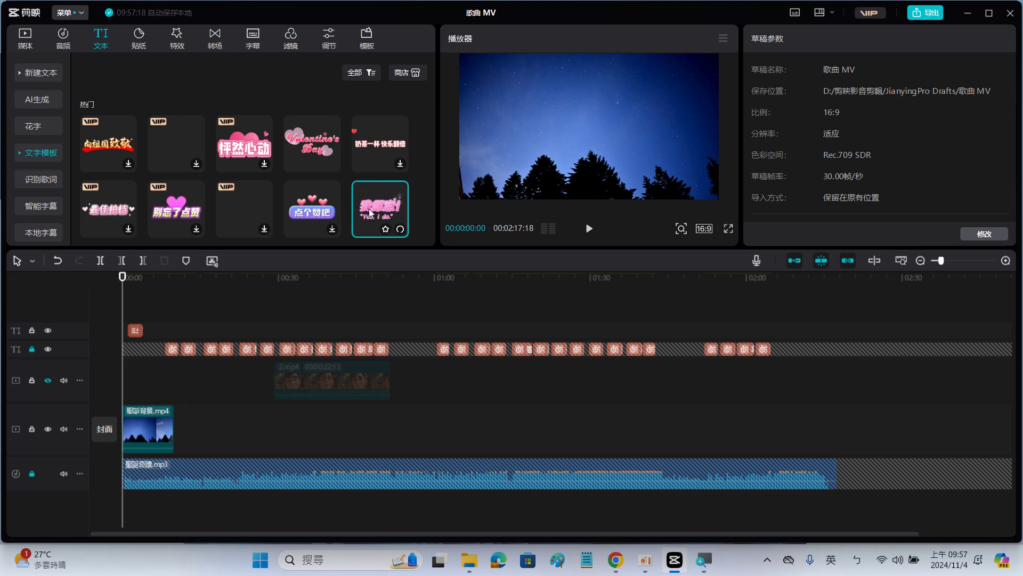
pyautogui.moveTo(312, 152)
pyautogui.click(301, 215)
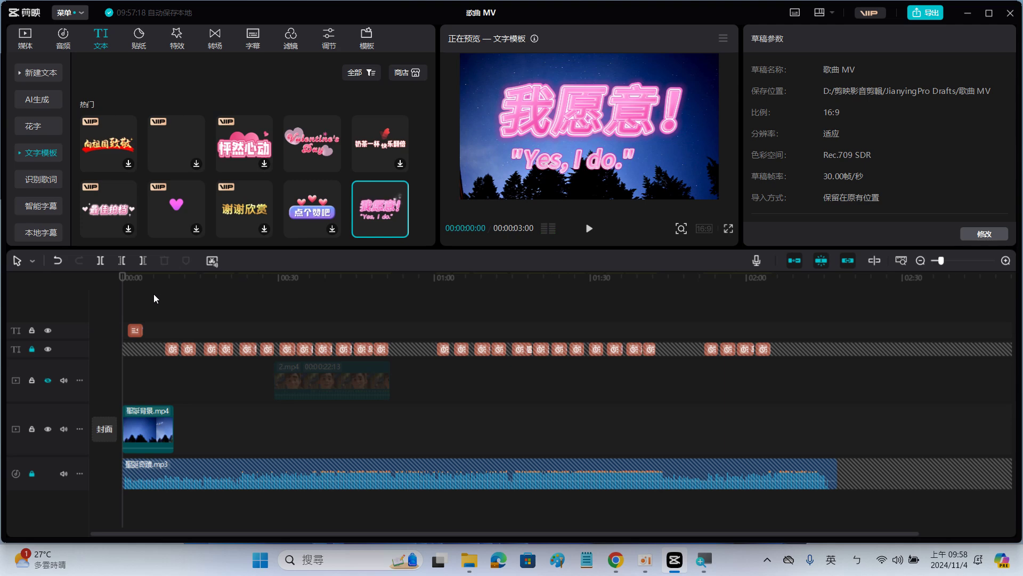
pyautogui.click(129, 298)
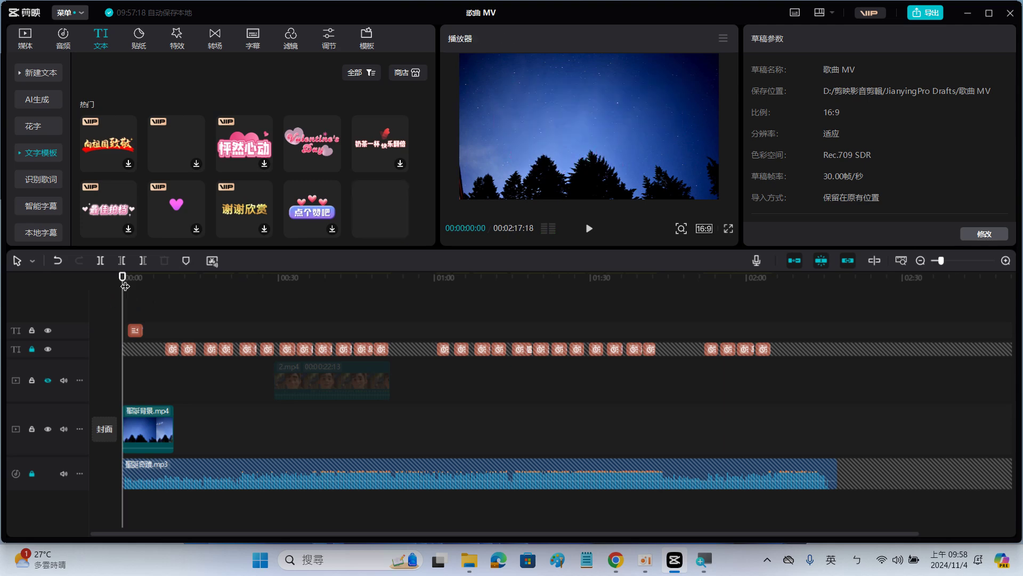
# Step: Play the opening seconds and examine how the placed text template displays and which basic settings it offers
pyautogui.moveTo(122, 278); pyautogui.dragTo(121, 307)
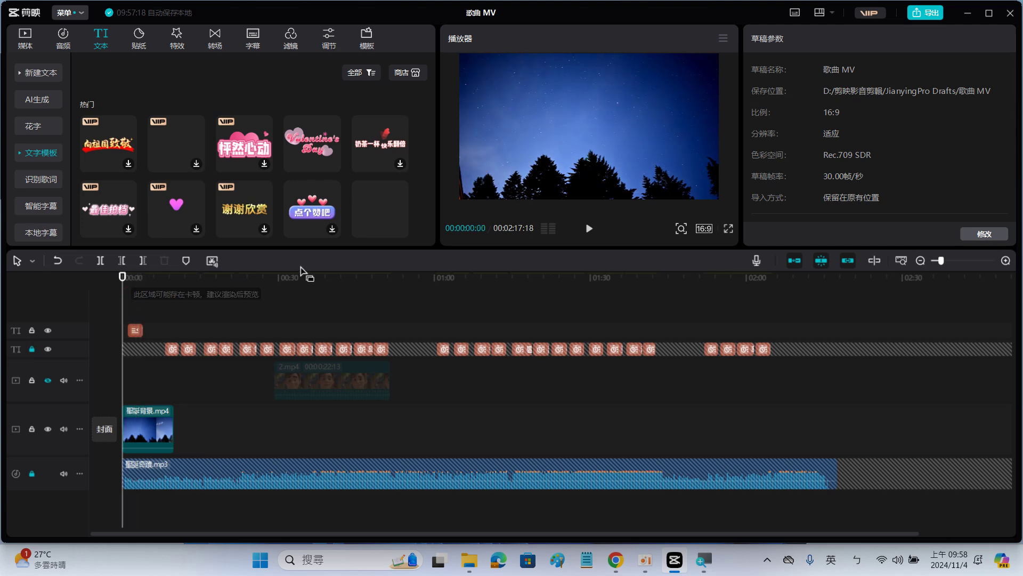
pyautogui.click(589, 231)
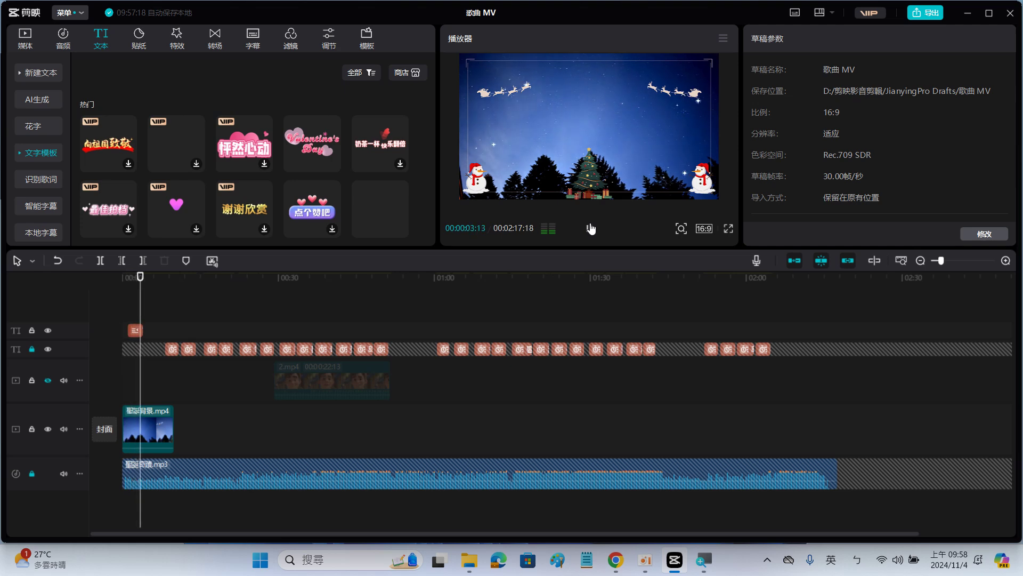
pyautogui.click(590, 228)
pyautogui.click(136, 329)
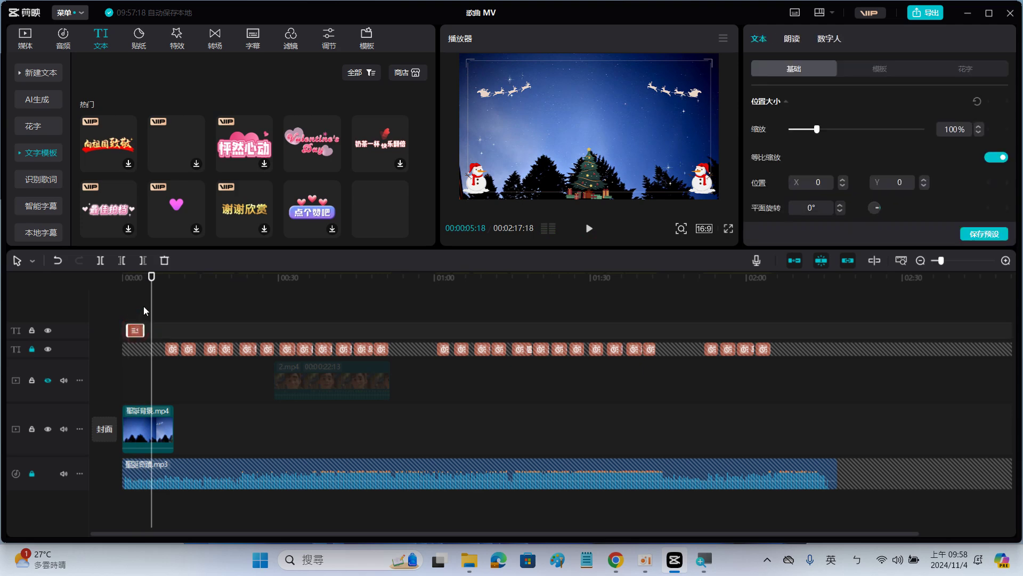
pyautogui.click(137, 303)
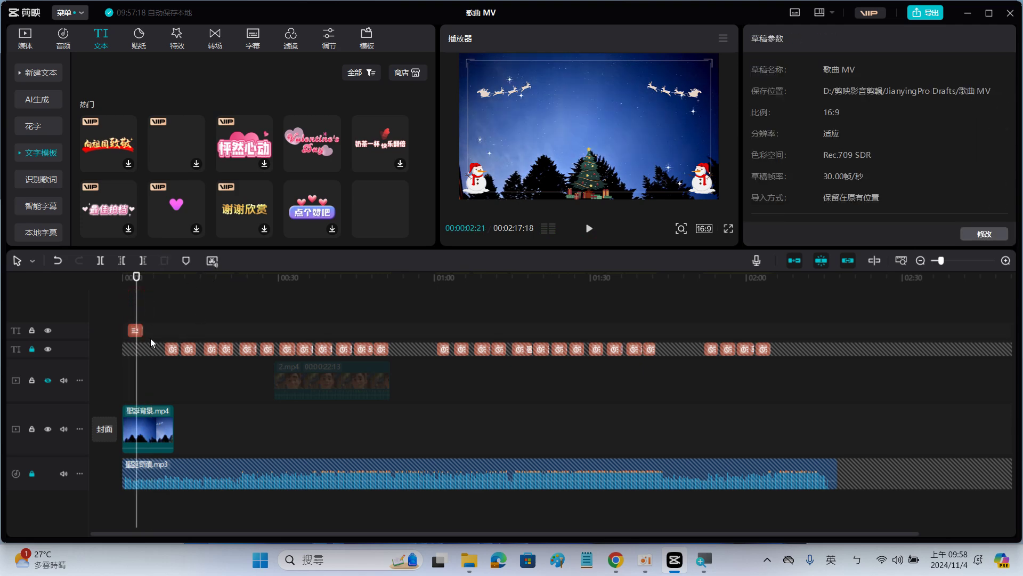
pyautogui.click(134, 330)
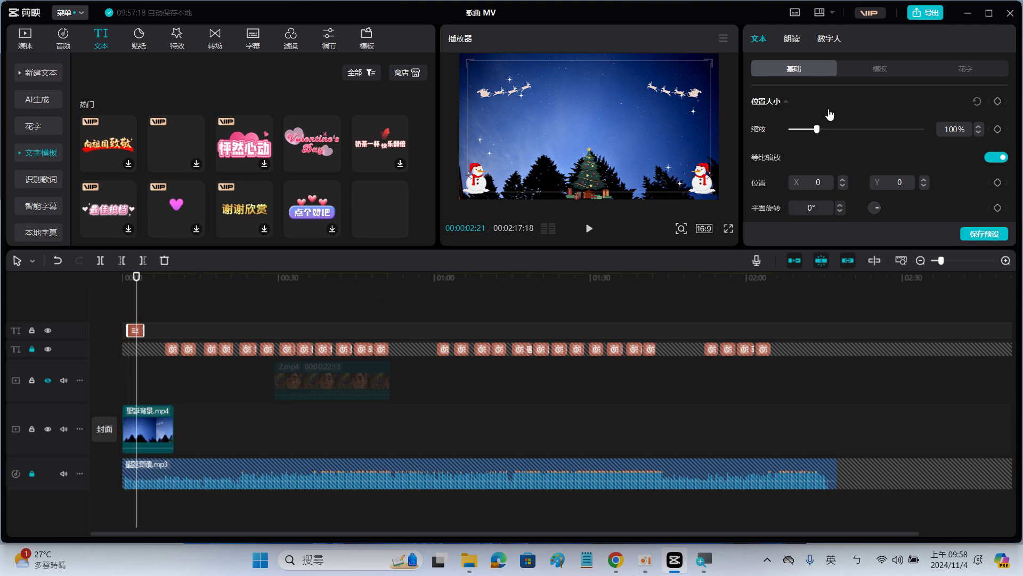
pyautogui.scroll(-1, 885, 156)
pyautogui.scroll(1, 884, 161)
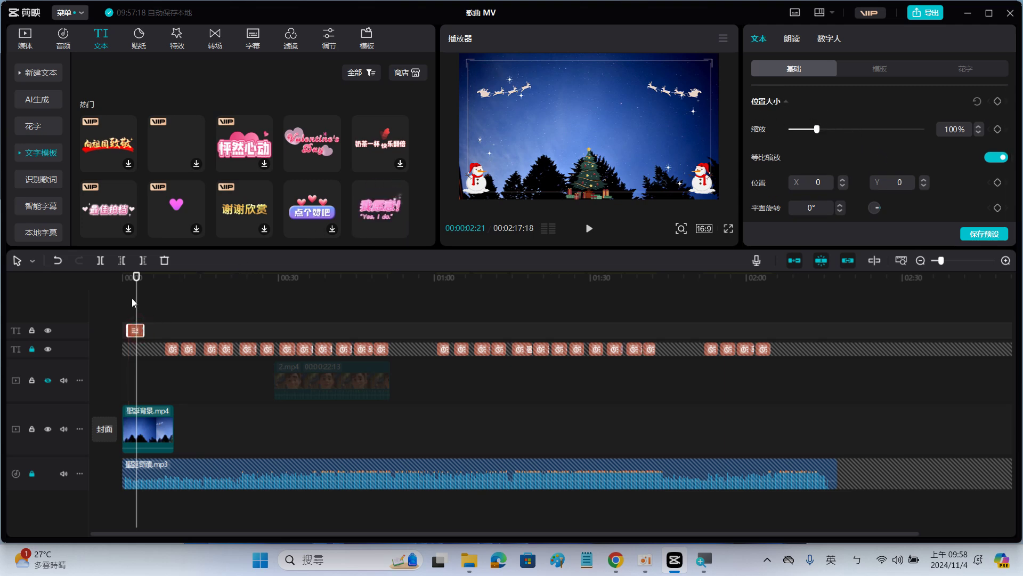
pyautogui.moveTo(137, 306)
pyautogui.mouseDown()
pyautogui.moveTo(125, 306)
pyautogui.moveTo(135, 307)
pyautogui.mouseUp()
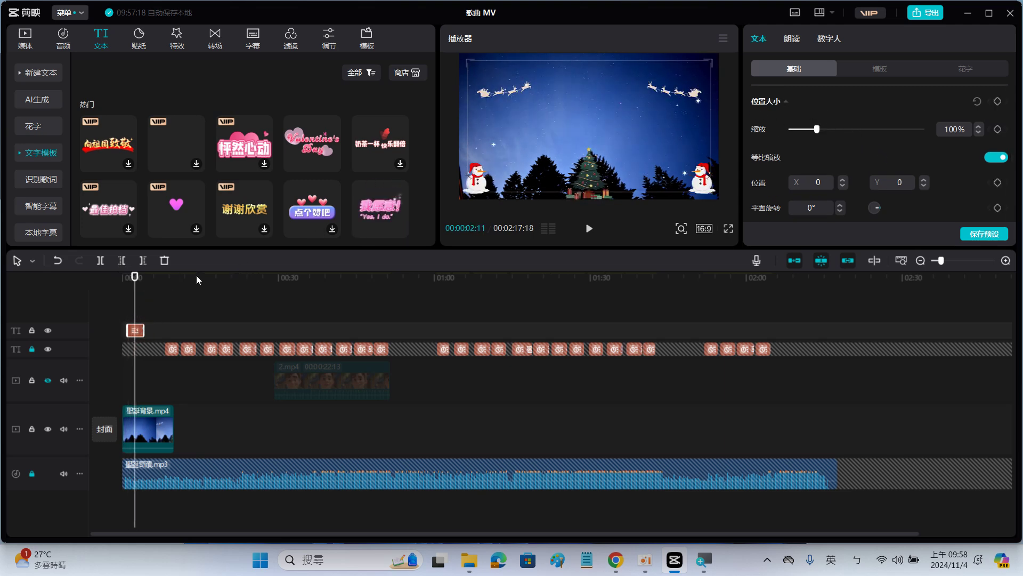
pyautogui.scroll(-1, 792, 126)
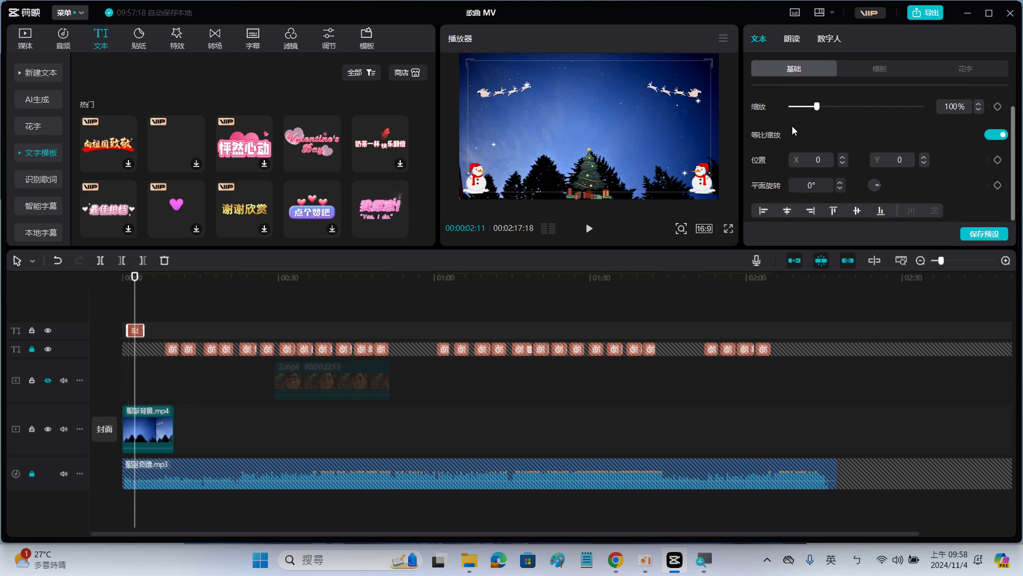
pyautogui.scroll(1, 791, 131)
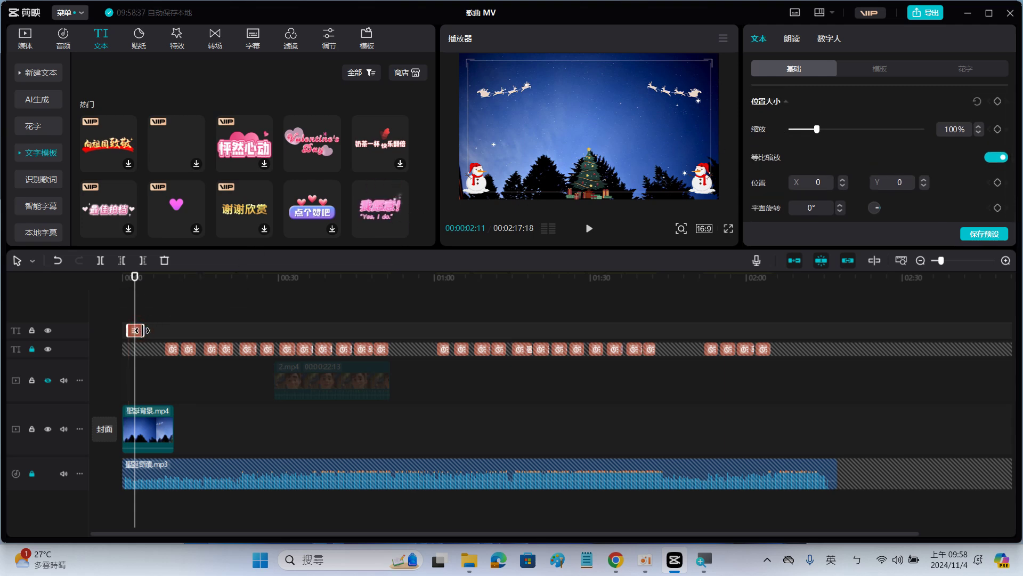
# Step: Replace the Valentine's Day text clip with the 我愿意! "Yes, I do." template at about 2 seconds and play the opening
pyautogui.press('Delete')
pyautogui.moveTo(327, 213); pyautogui.dragTo(122, 288)
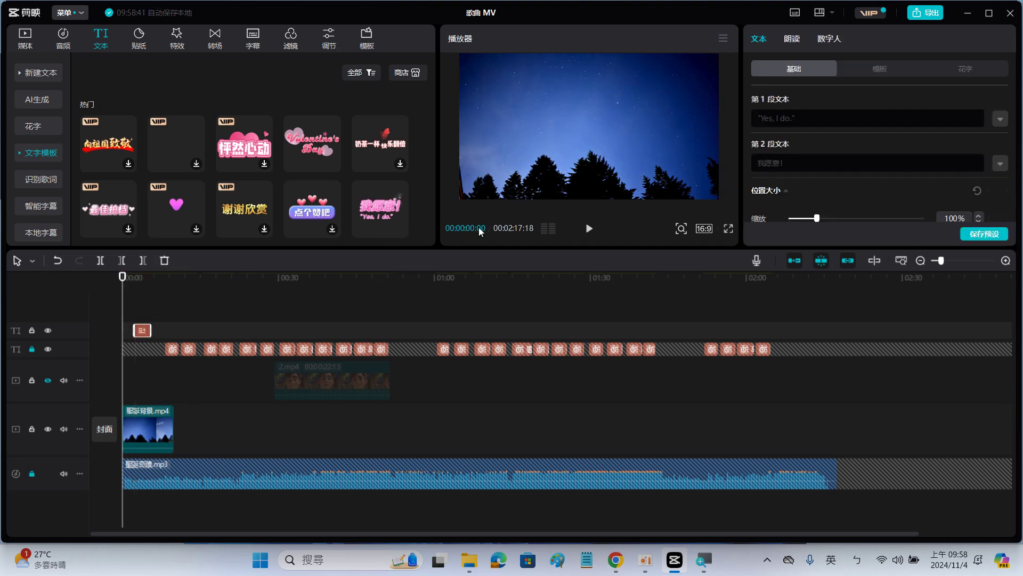
pyautogui.click(590, 230)
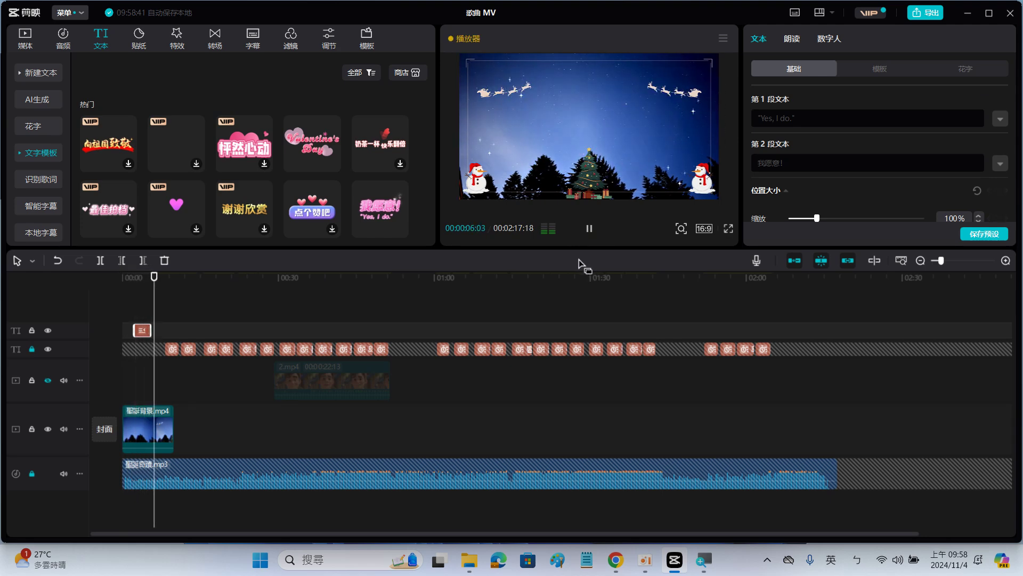
pyautogui.click(589, 230)
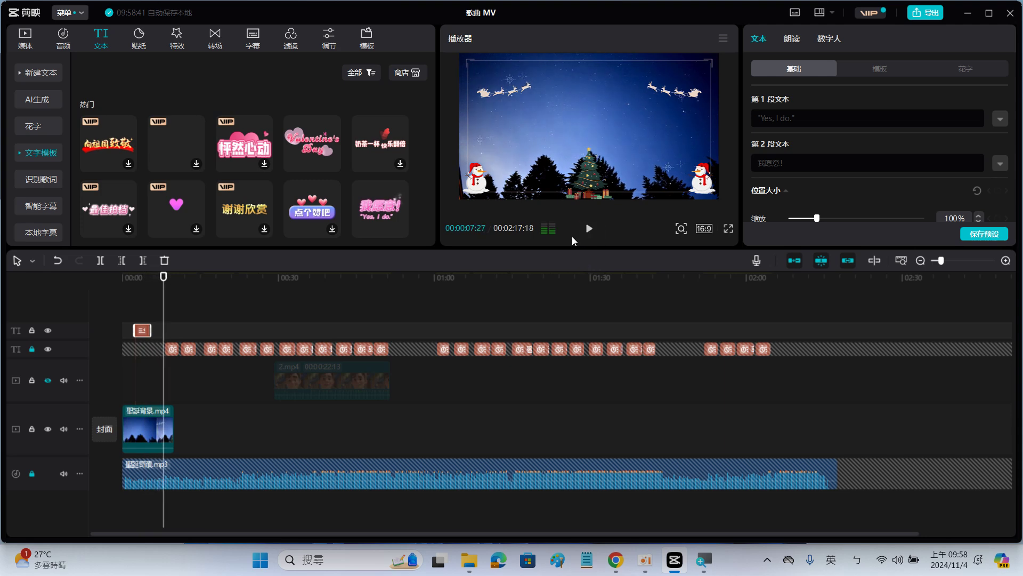
# Step: Change the template's first text line, "Yes, I do.", to "Merry Chrismas"
pyautogui.click(164, 304)
pyautogui.moveTo(164, 304); pyautogui.dragTo(143, 315)
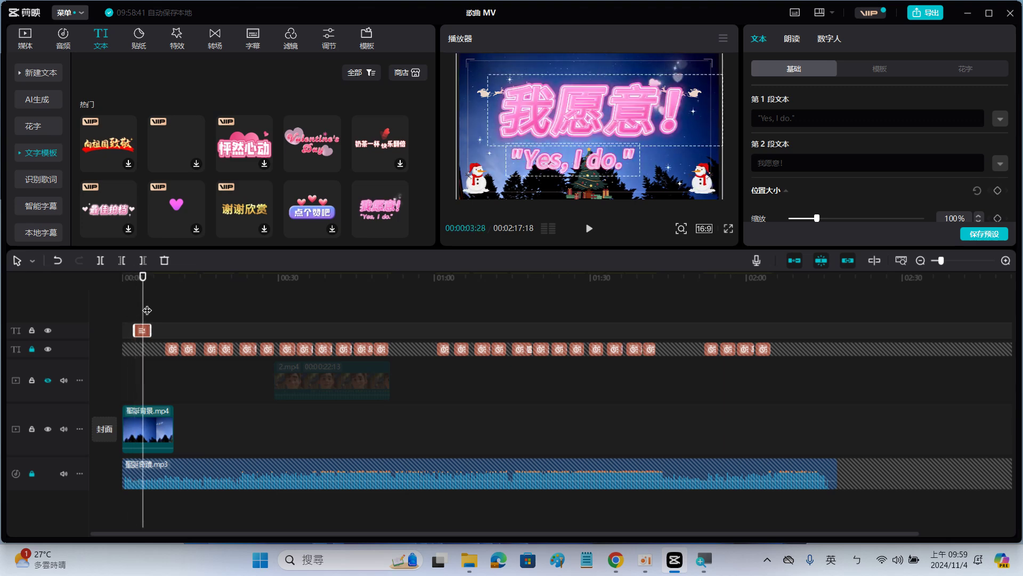
pyautogui.moveTo(149, 306); pyautogui.dragTo(142, 310)
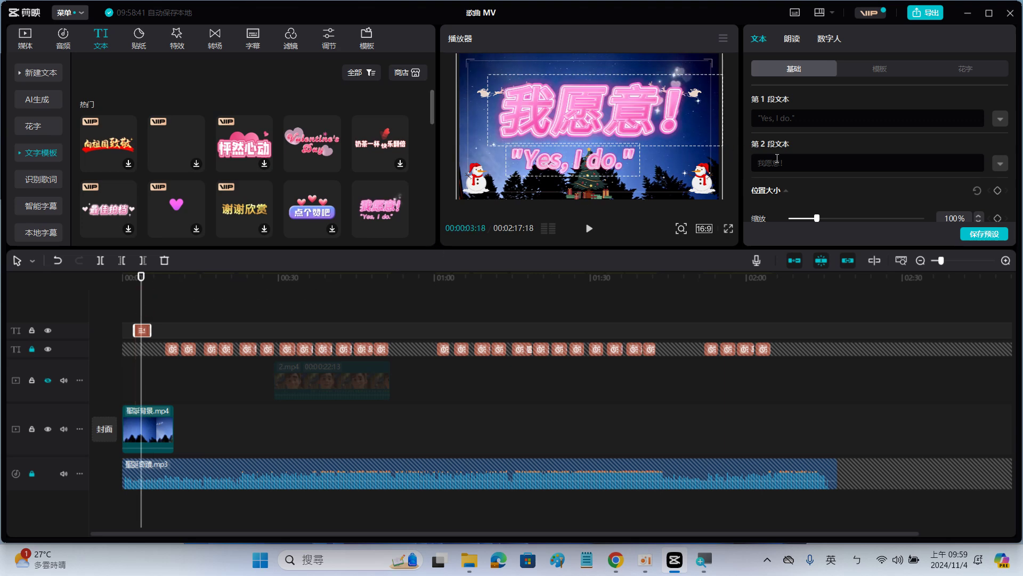
pyautogui.click(815, 118)
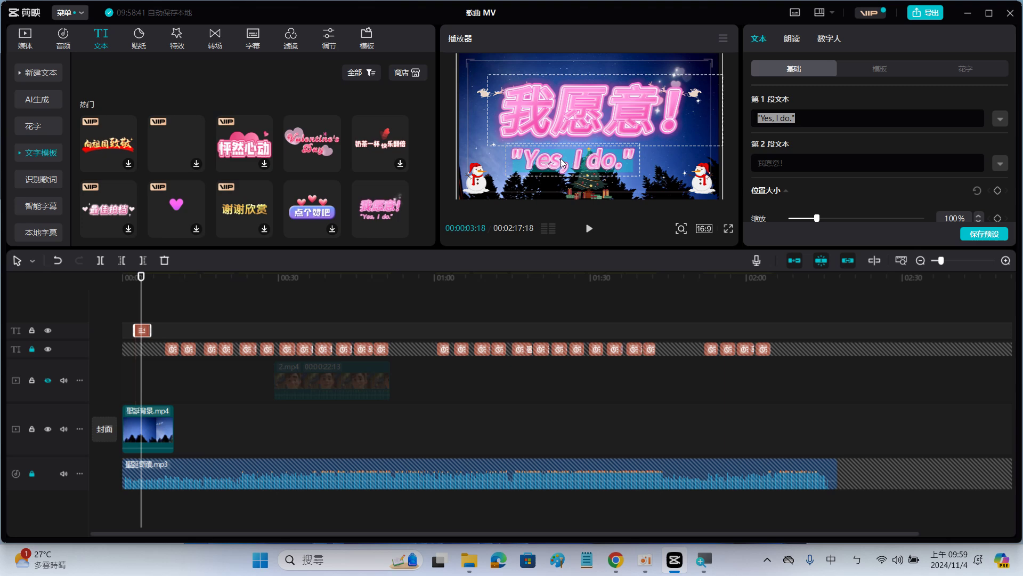
pyautogui.press('BackSpace')
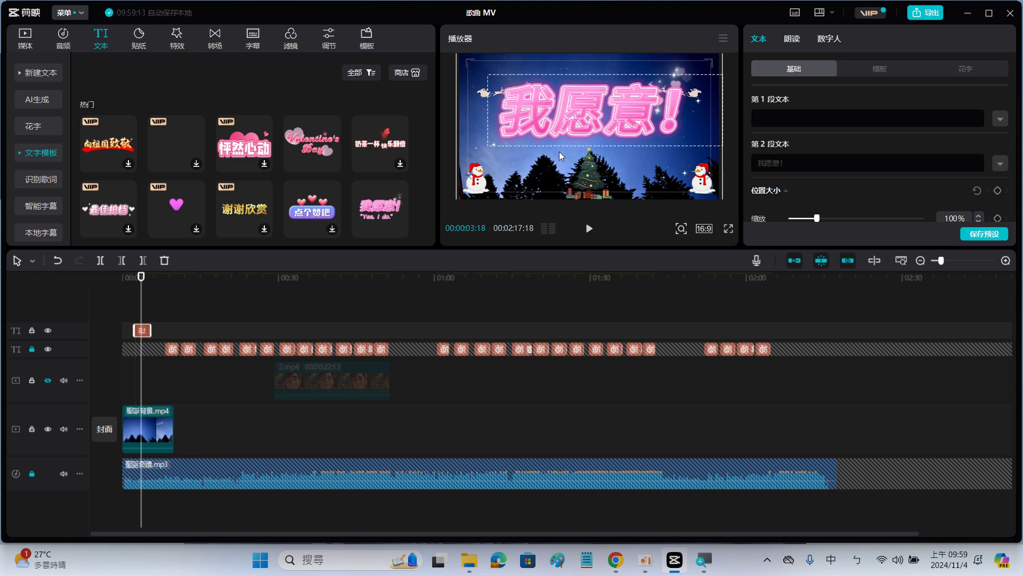
pyautogui.write('M')
pyautogui.write('i')
pyautogui.press('BackSpace')
pyautogui.press('shift')
pyautogui.write('erry')
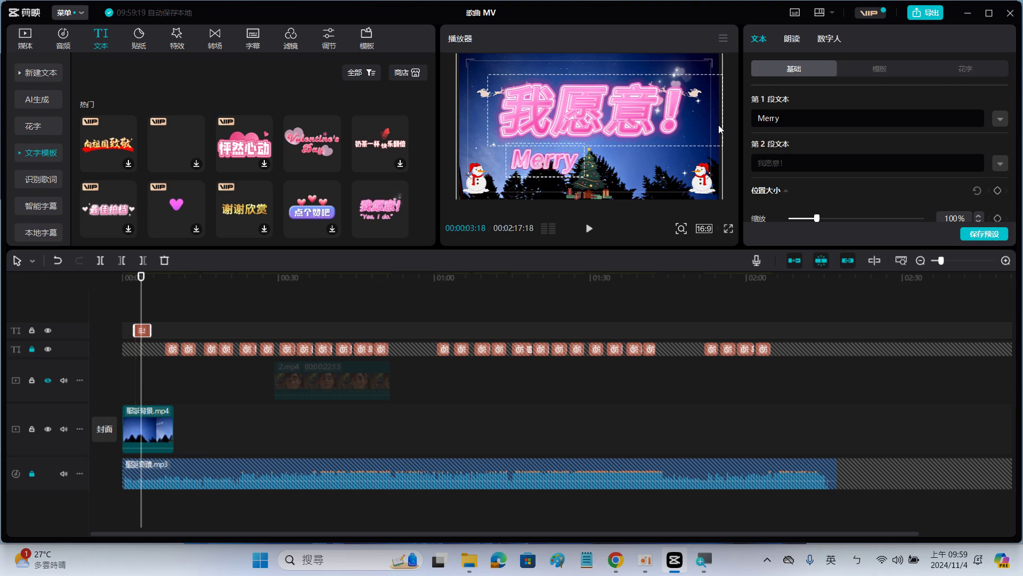
pyautogui.write(' Ch')
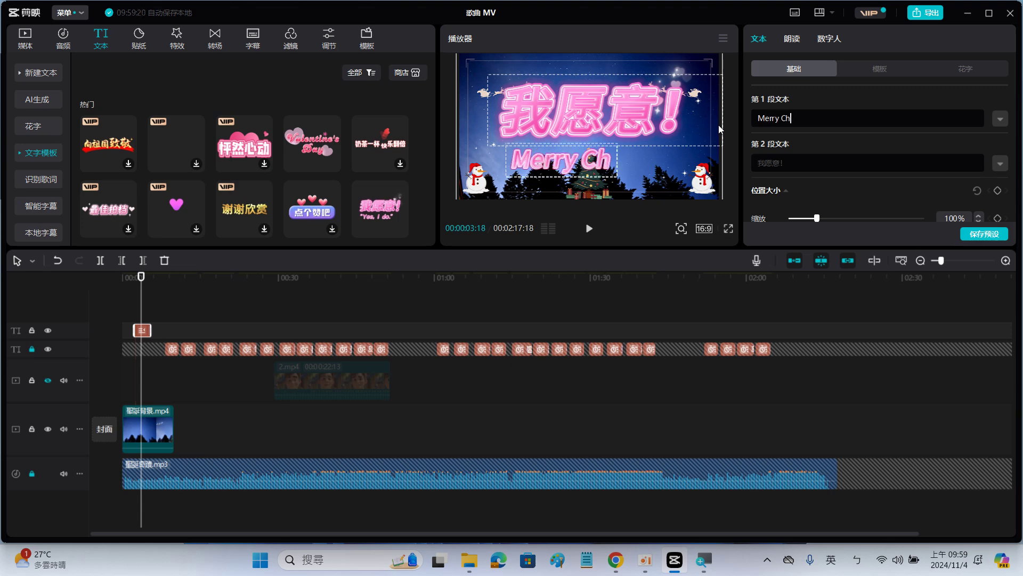
pyautogui.write('ris')
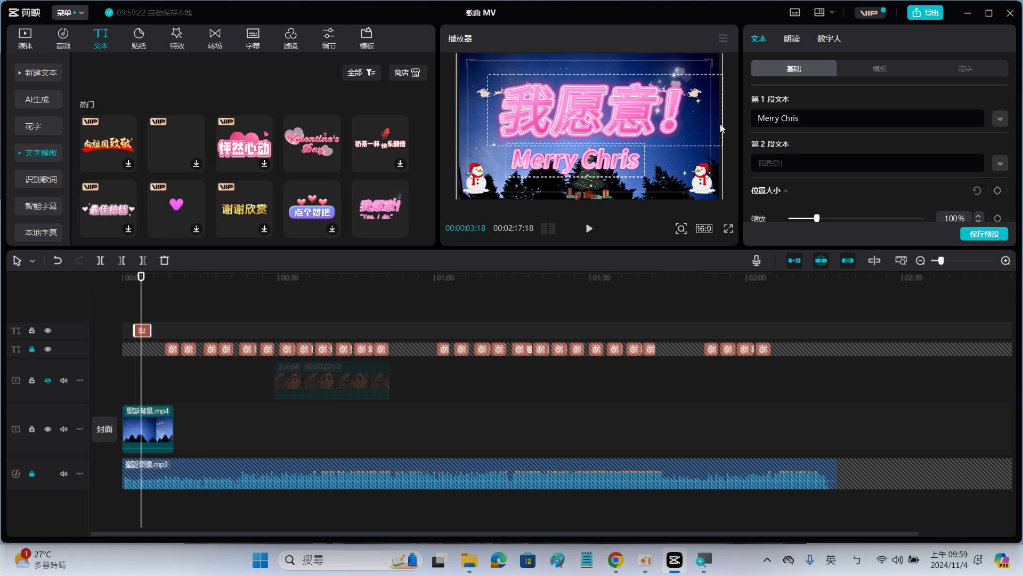
pyautogui.write('mas')
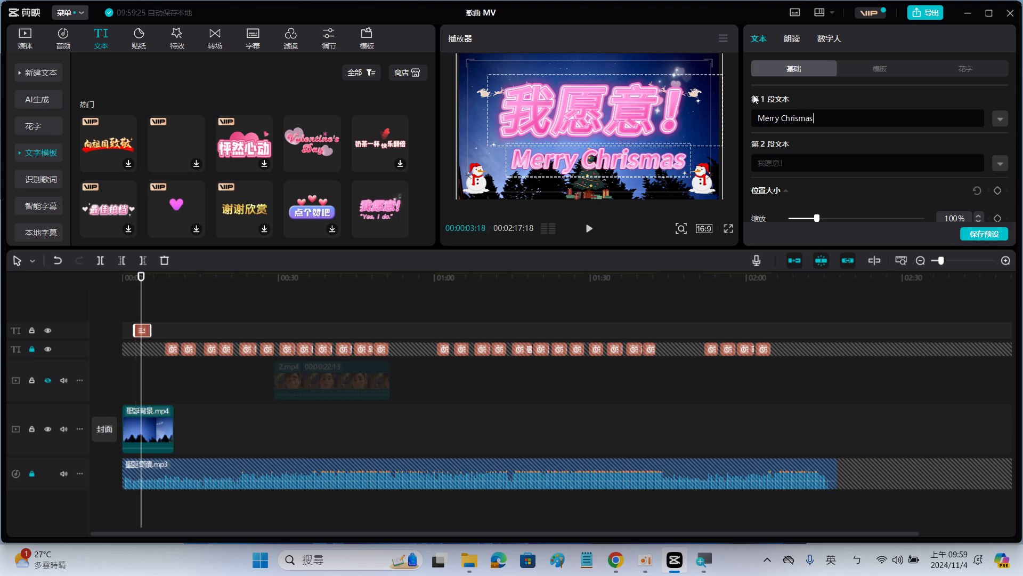
# Step: Change the title template's second text line to 聖誕奇蹟
pyautogui.click(771, 160)
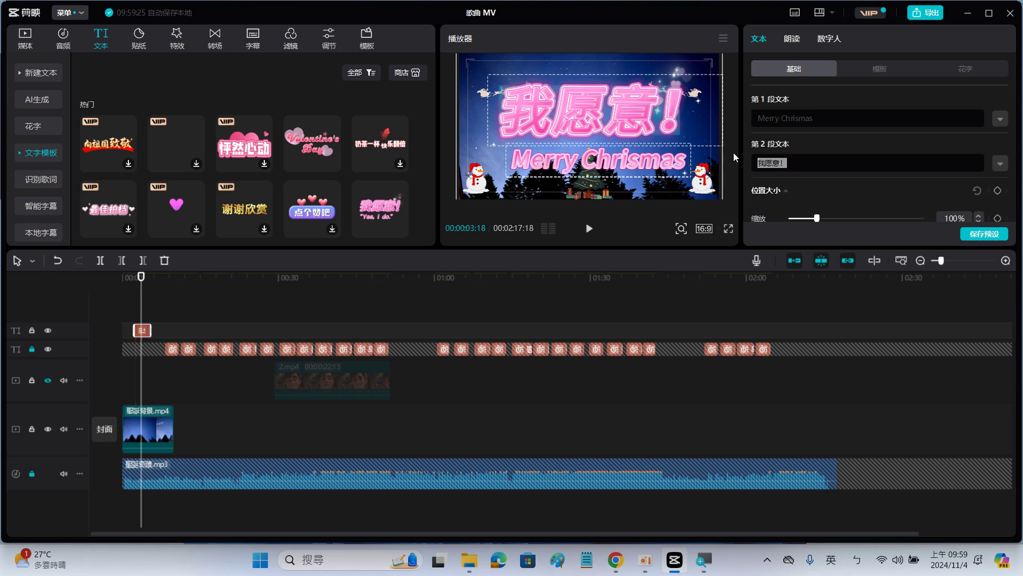
pyautogui.press('BackSpace')
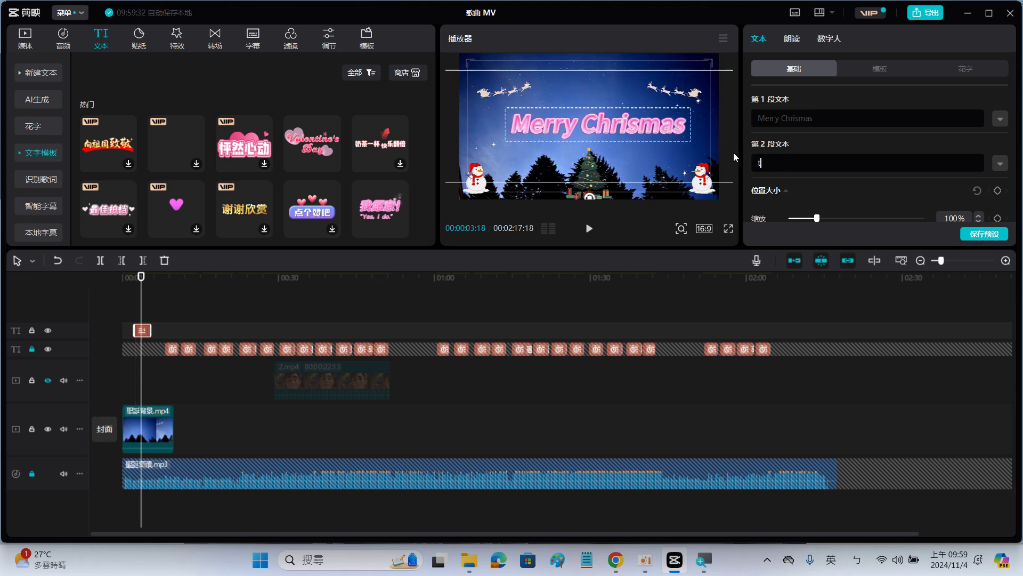
pyautogui.press('shift')
pyautogui.write('聖誕')
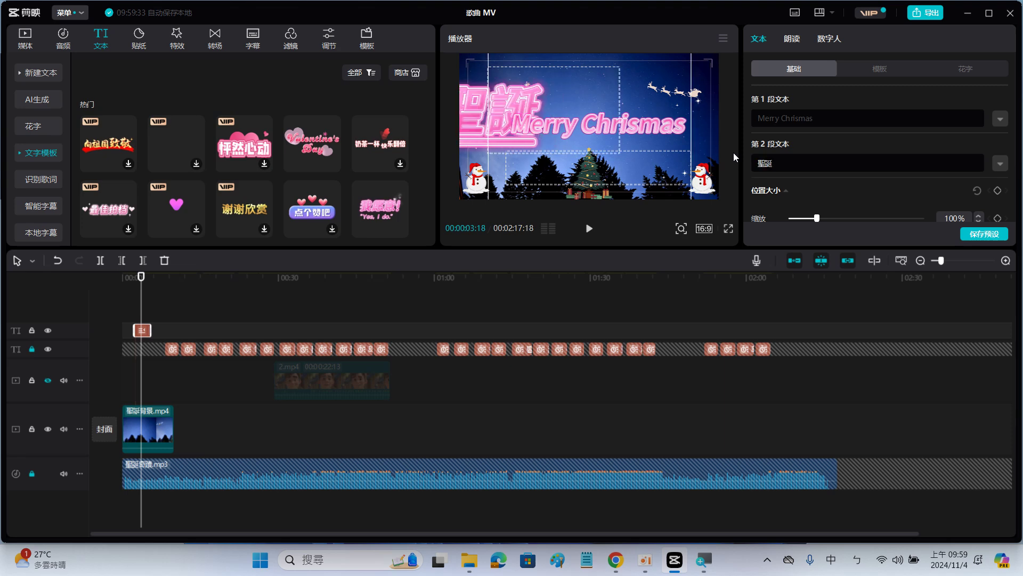
pyautogui.write('奇蹟')
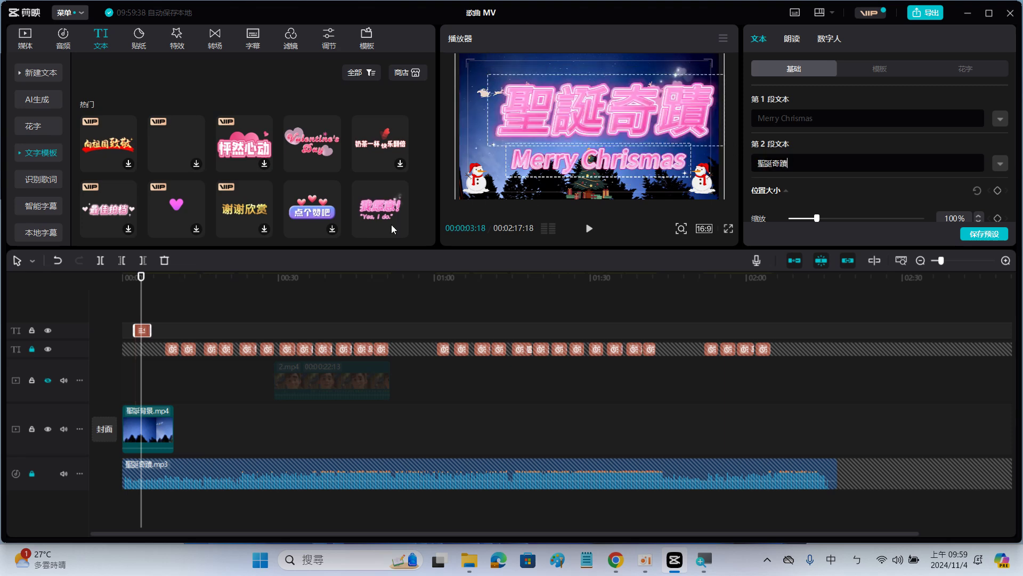
# Step: Play the opening from the start to preview the edited title template
pyautogui.moveTo(143, 299); pyautogui.dragTo(122, 299)
pyautogui.click(589, 229)
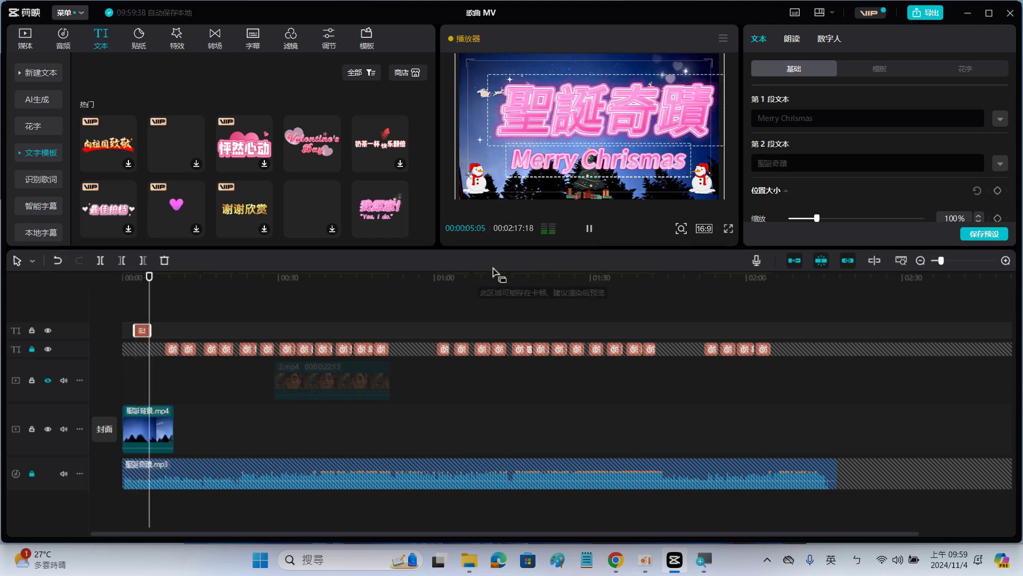
pyautogui.click(587, 229)
# Step: Stretch the title clip to run from about 1 second until just before the first lyric, and play the opening
pyautogui.moveTo(151, 326); pyautogui.dragTo(127, 330)
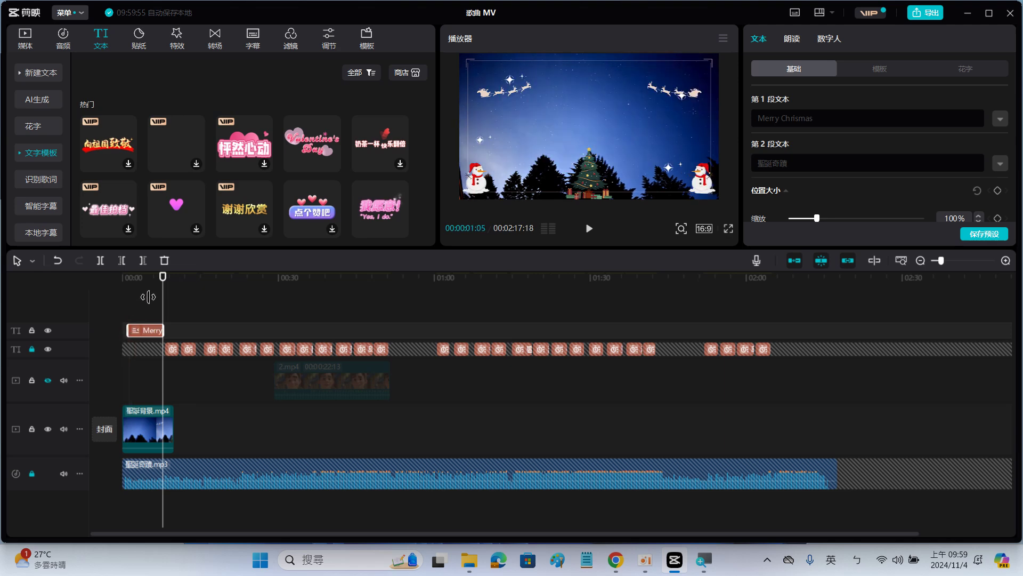
pyautogui.moveTo(162, 299); pyautogui.dragTo(117, 302)
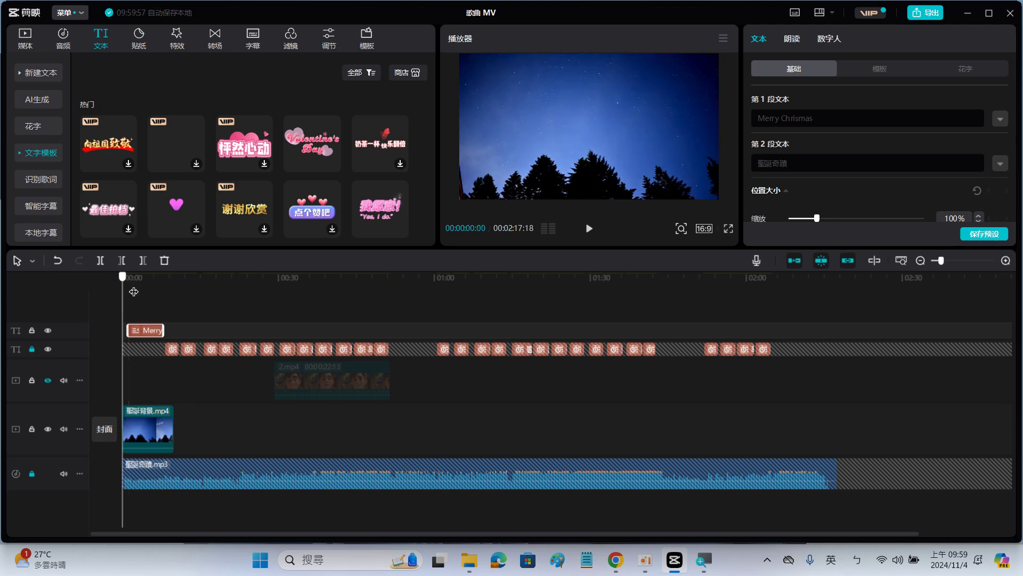
pyautogui.click(589, 229)
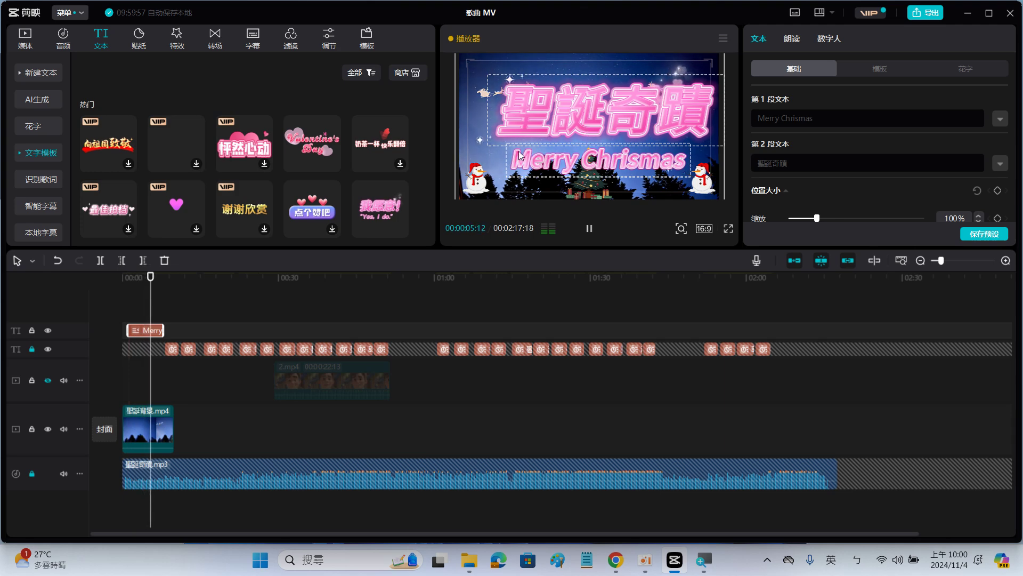
pyautogui.click(589, 228)
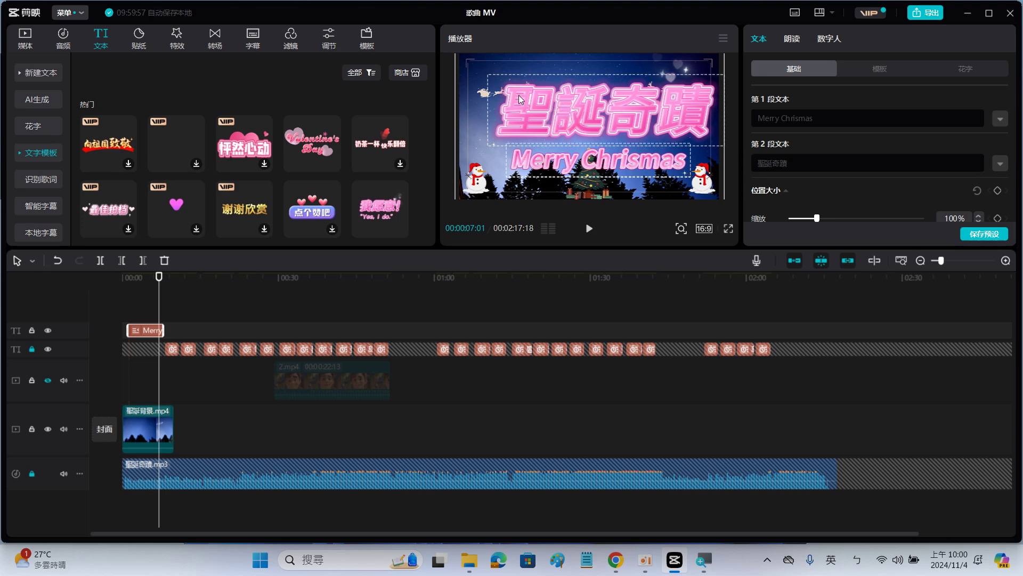
# Step: Shrink the title template to 53% and position it between the two reindeer sleighs above the Christmas tree
pyautogui.moveTo(506, 95); pyautogui.dragTo(506, 103)
pyautogui.moveTo(468, 62); pyautogui.dragTo(516, 95)
pyautogui.moveTo(577, 145); pyautogui.dragTo(536, 91)
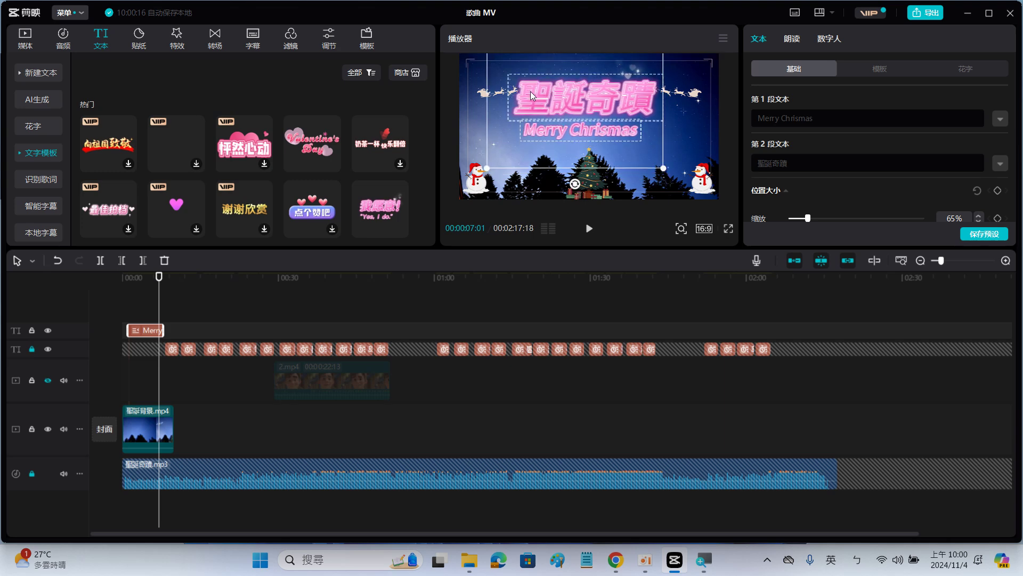
pyautogui.moveTo(486, 168); pyautogui.dragTo(504, 156)
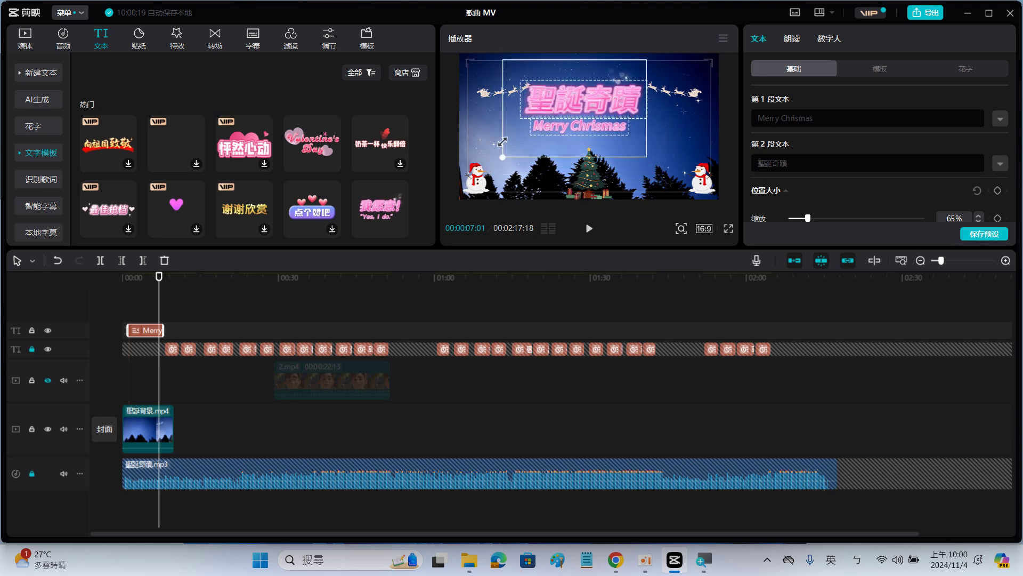
# Step: Deselect the title and play the opening seconds to check its reduced size
pyautogui.click(500, 299)
pyautogui.moveTo(507, 276); pyautogui.dragTo(105, 271)
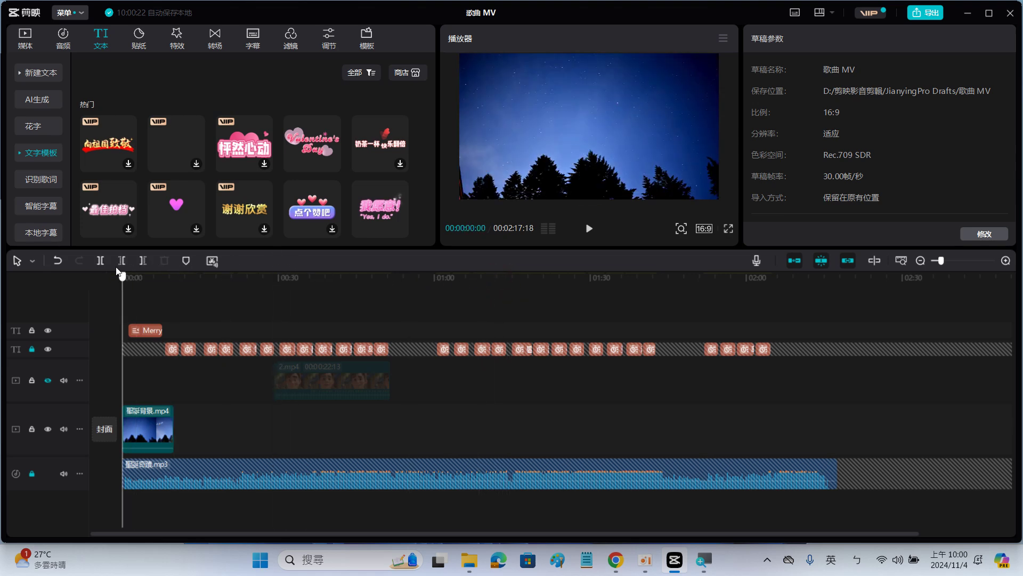
pyautogui.click(589, 228)
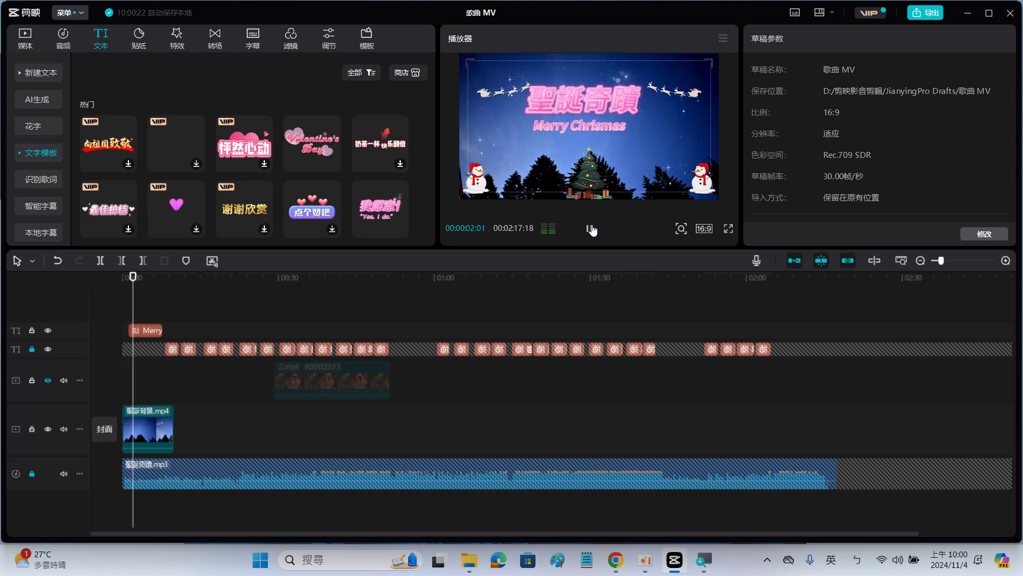
pyautogui.click(590, 230)
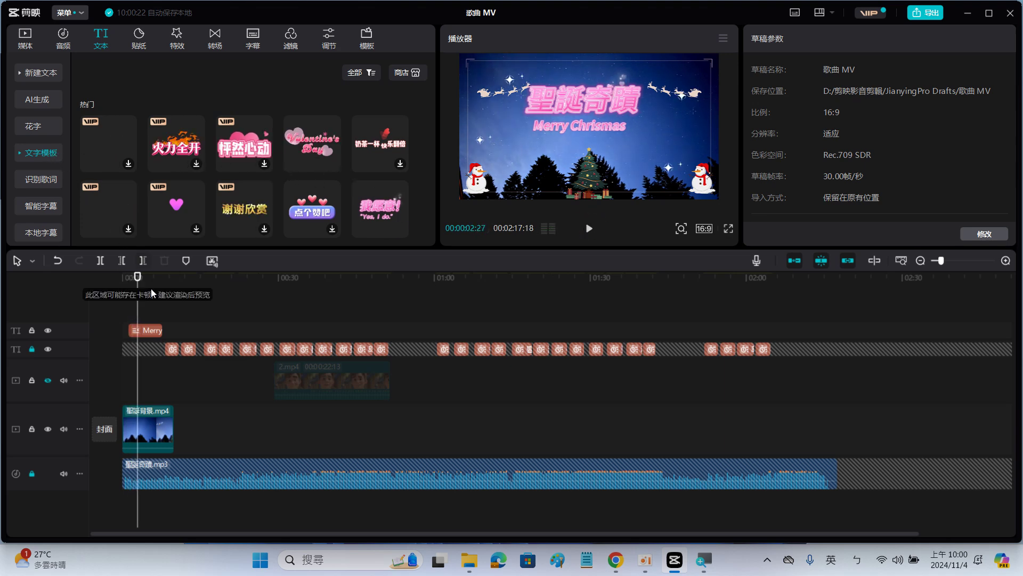
# Step: Replace the template title with a default text clip at about 1 second and extend it to just before the first lyric
pyautogui.click(149, 328)
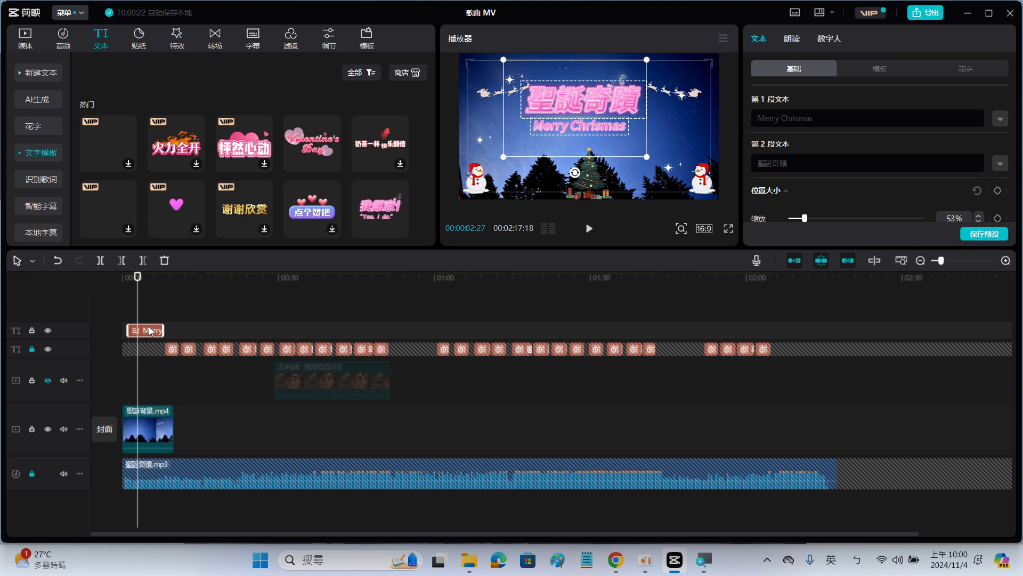
pyautogui.press('Delete')
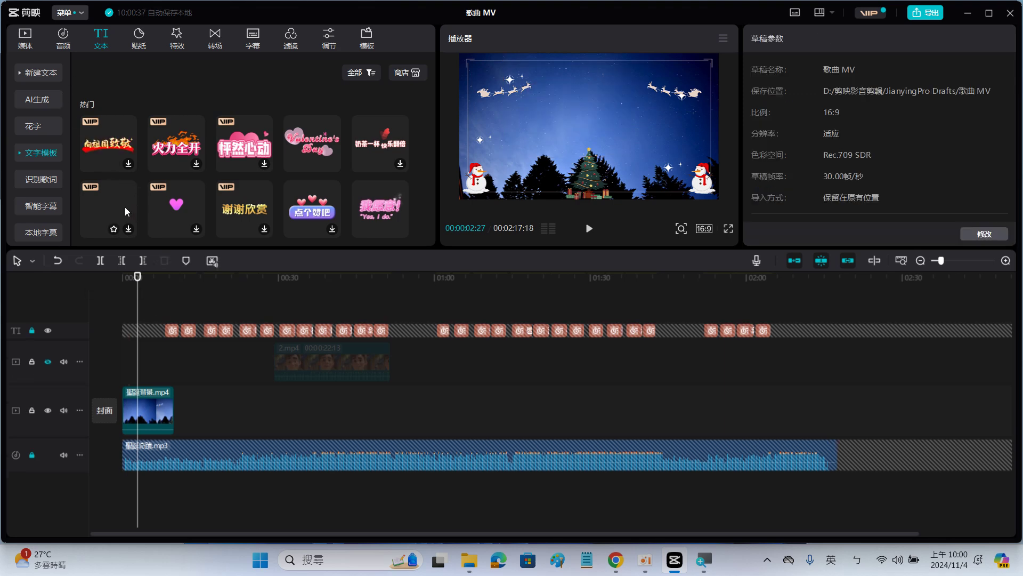
pyautogui.click(51, 74)
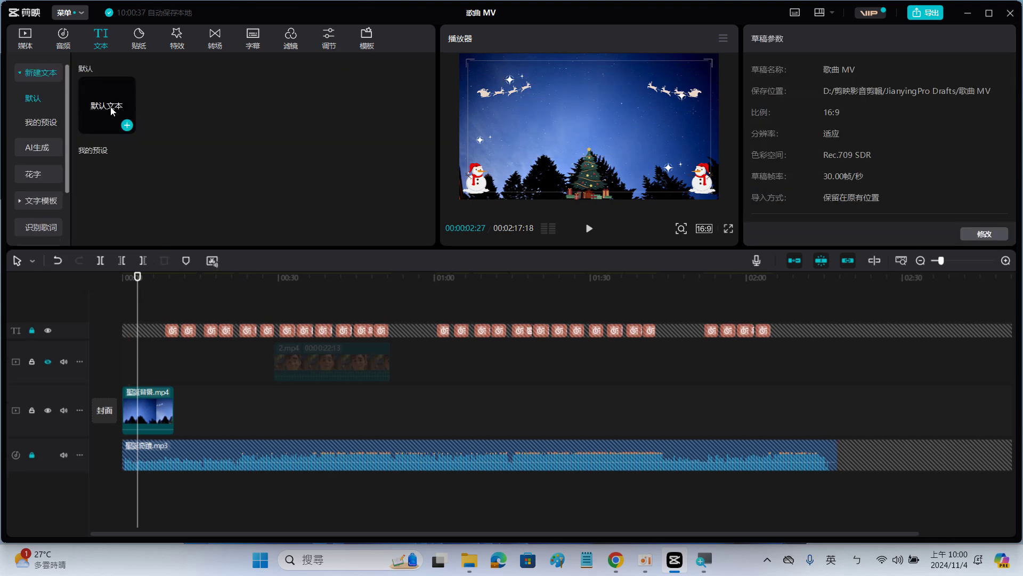
pyautogui.moveTo(111, 109); pyautogui.dragTo(131, 309)
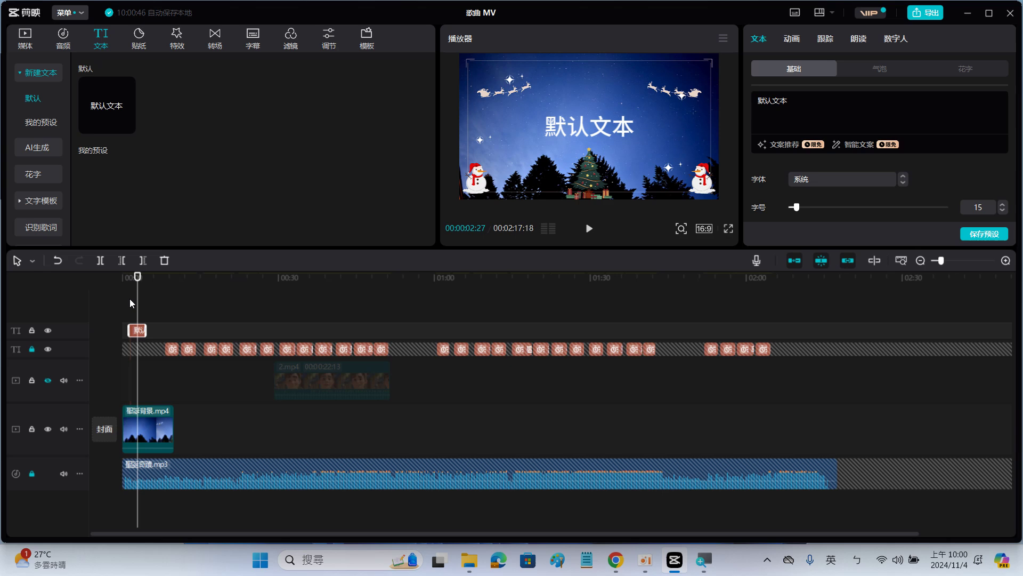
pyautogui.moveTo(145, 330); pyautogui.dragTo(158, 329)
# Step: Replace the default text clip's wording with 聖誕奇蹟
pyautogui.moveTo(795, 101); pyautogui.dragTo(737, 100)
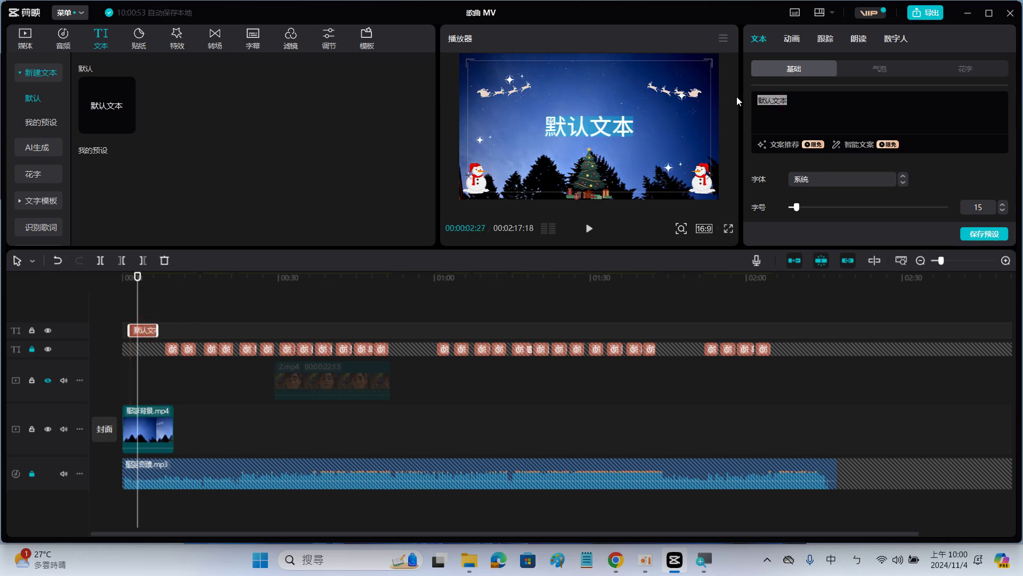
pyautogui.write('聖誕')
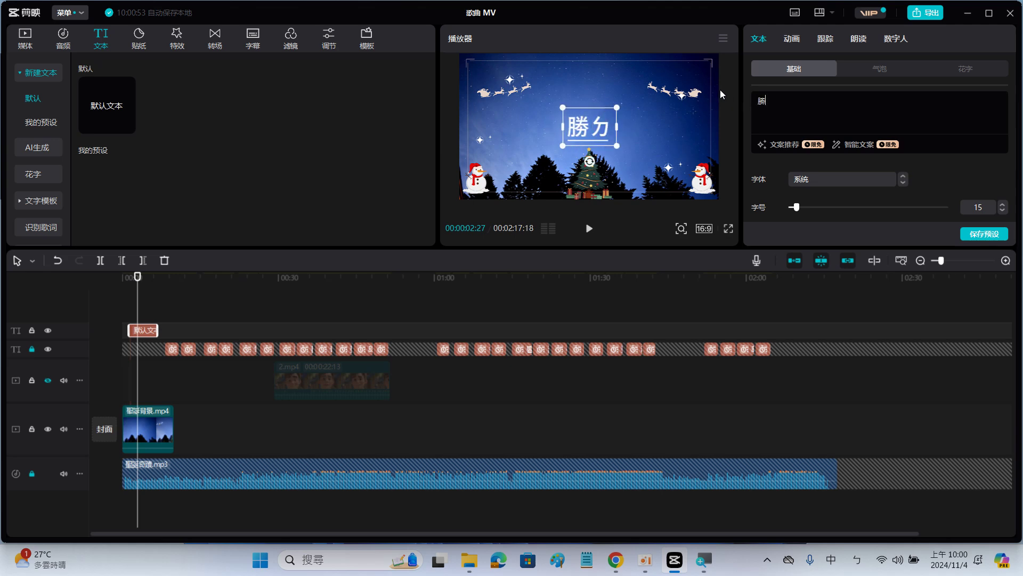
pyautogui.write('奇蹟')
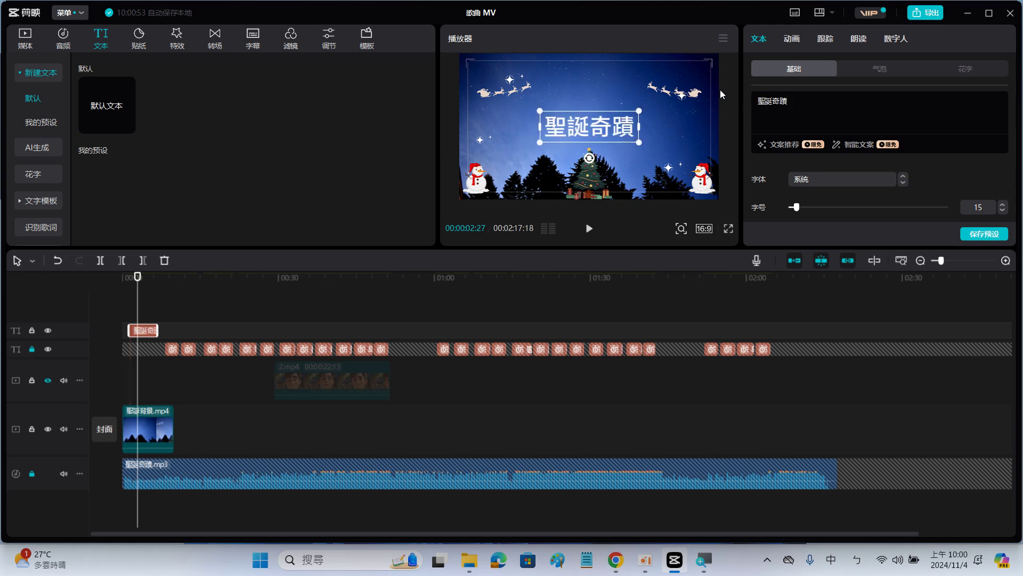
# Step: Move the plain 聖誕奇蹟 title up above the Christmas tree and enlarge it slightly
pyautogui.click(610, 104)
pyautogui.moveTo(609, 105); pyautogui.dragTo(610, 110)
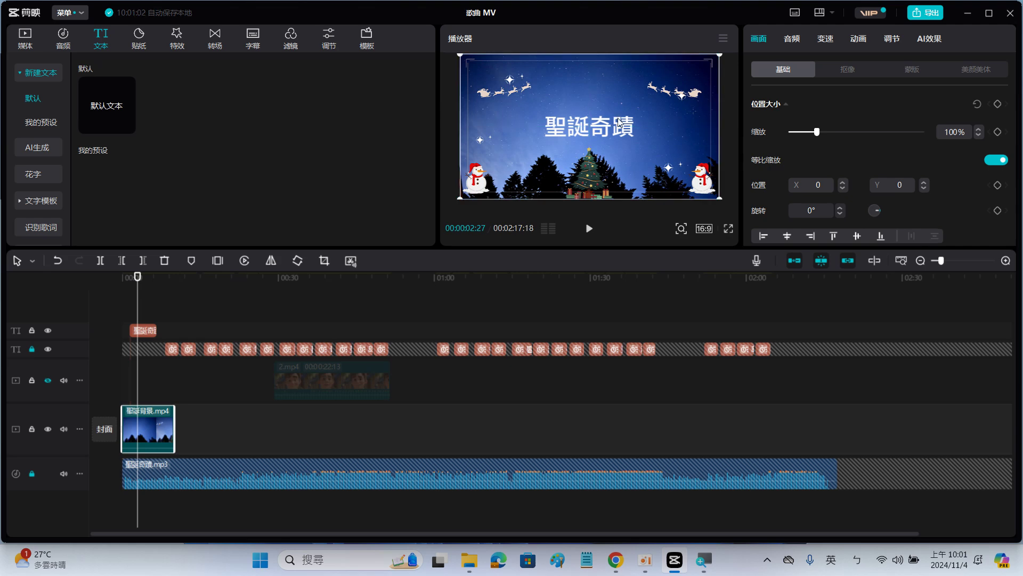
pyautogui.moveTo(607, 132); pyautogui.dragTo(611, 117)
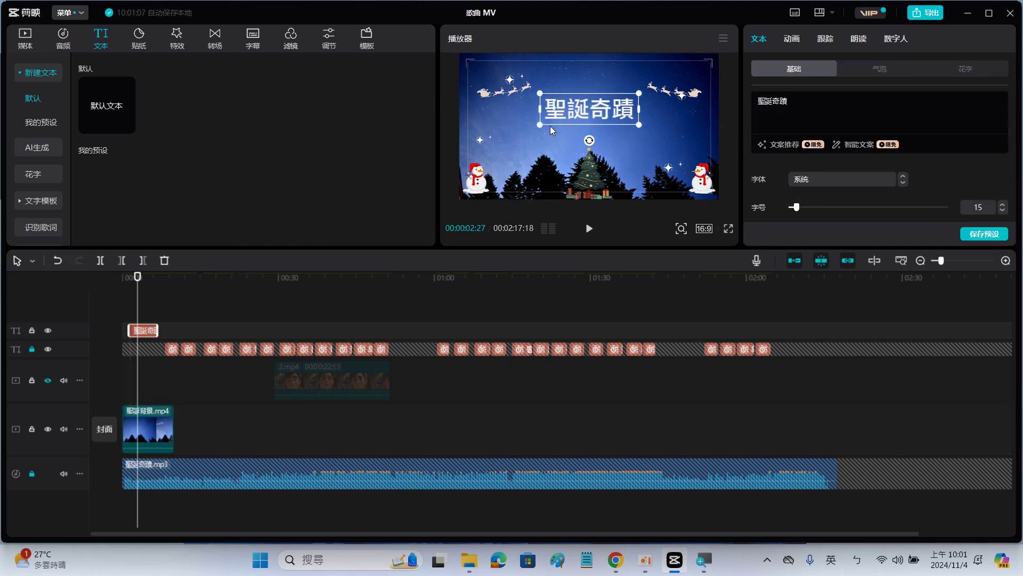
pyautogui.moveTo(539, 127); pyautogui.dragTo(530, 129)
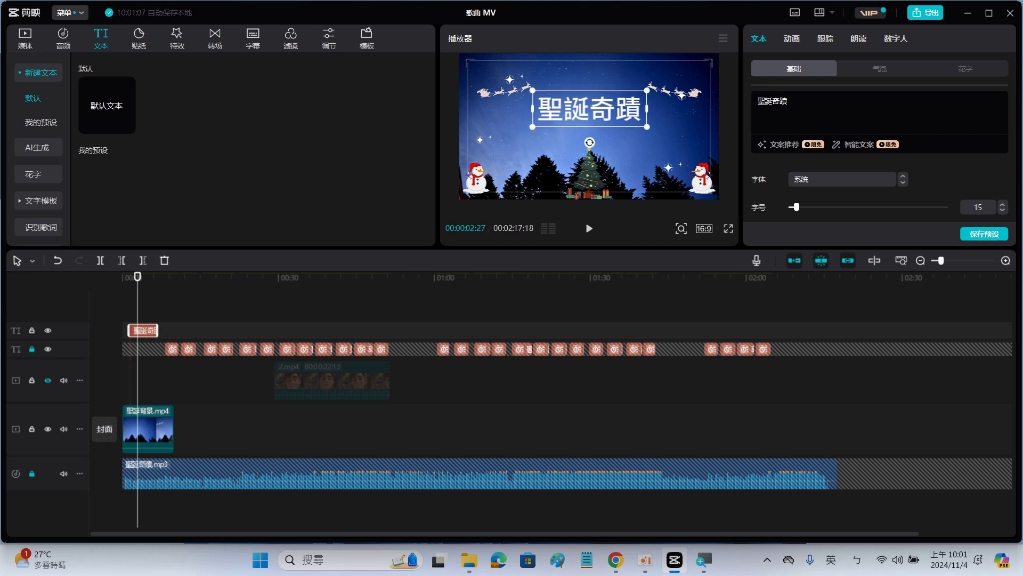
# Step: Browse the 花字 fancy text styles, then download and preview the white-and-red one on an orange background
pyautogui.click(36, 175)
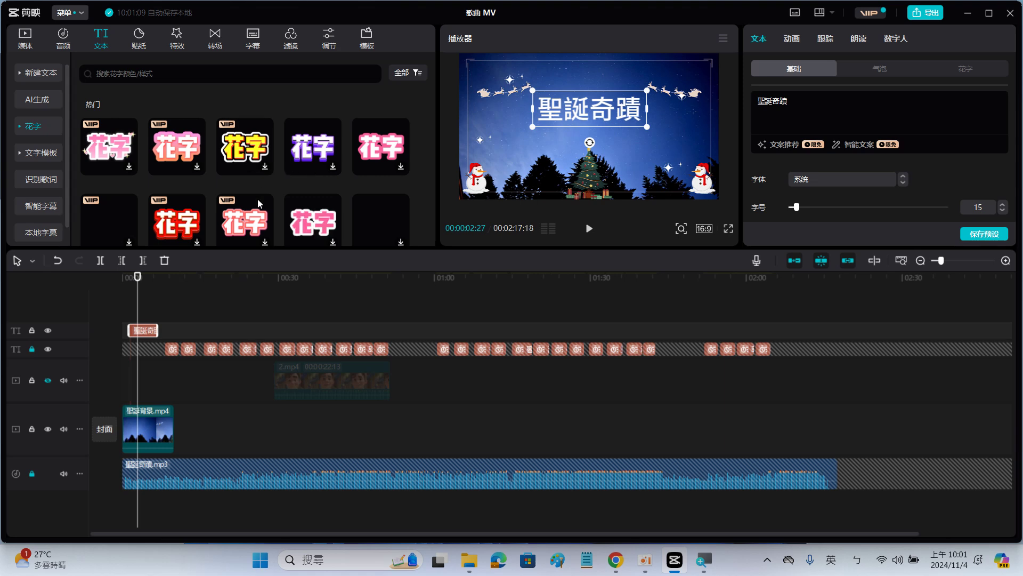
pyautogui.scroll(-1, 306, 203)
pyautogui.scroll(-1, 311, 191)
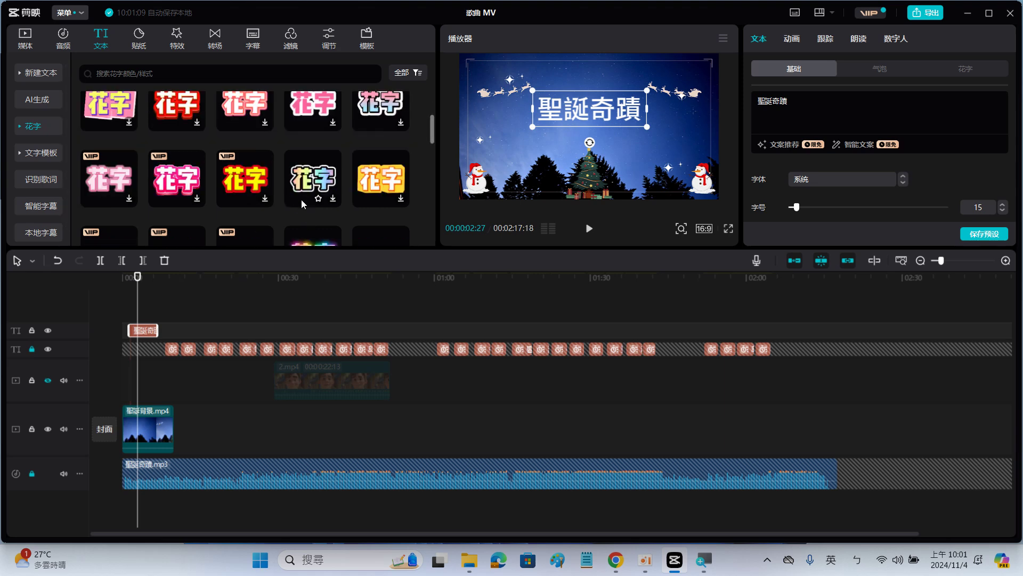
pyautogui.scroll(-2, 314, 181)
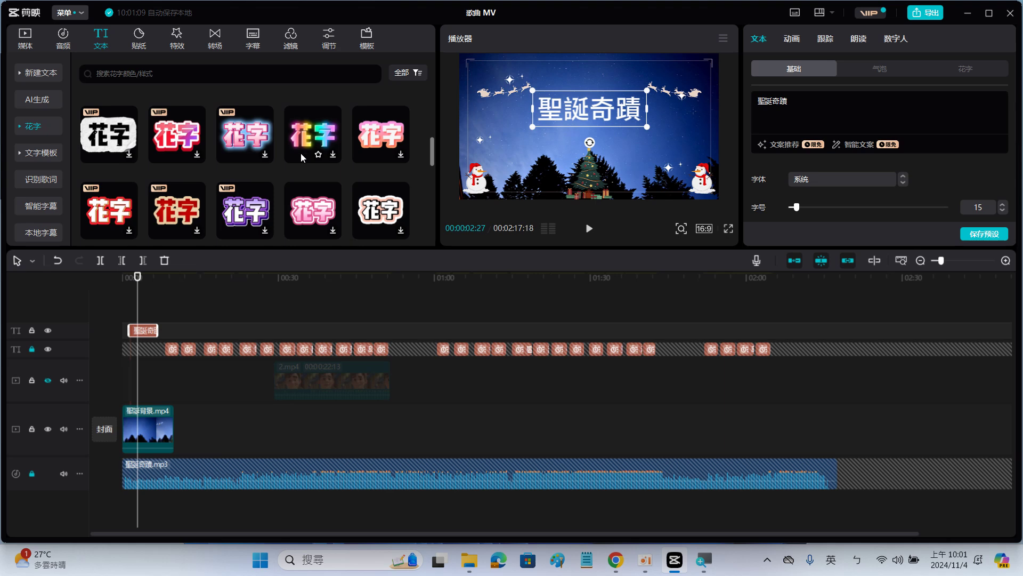
pyautogui.scroll(-2, 304, 151)
pyautogui.scroll(-3, 302, 178)
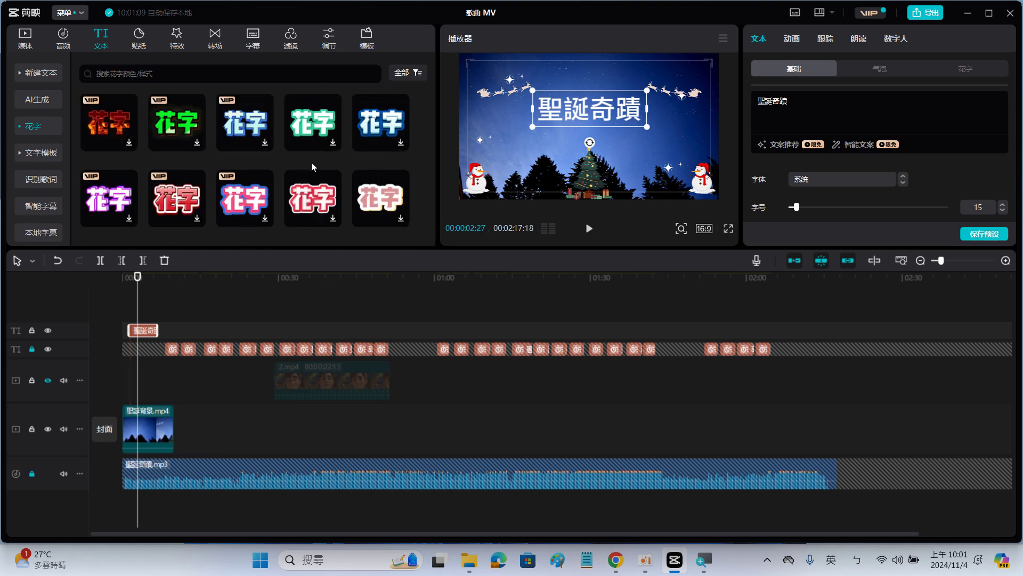
pyautogui.scroll(-2, 313, 167)
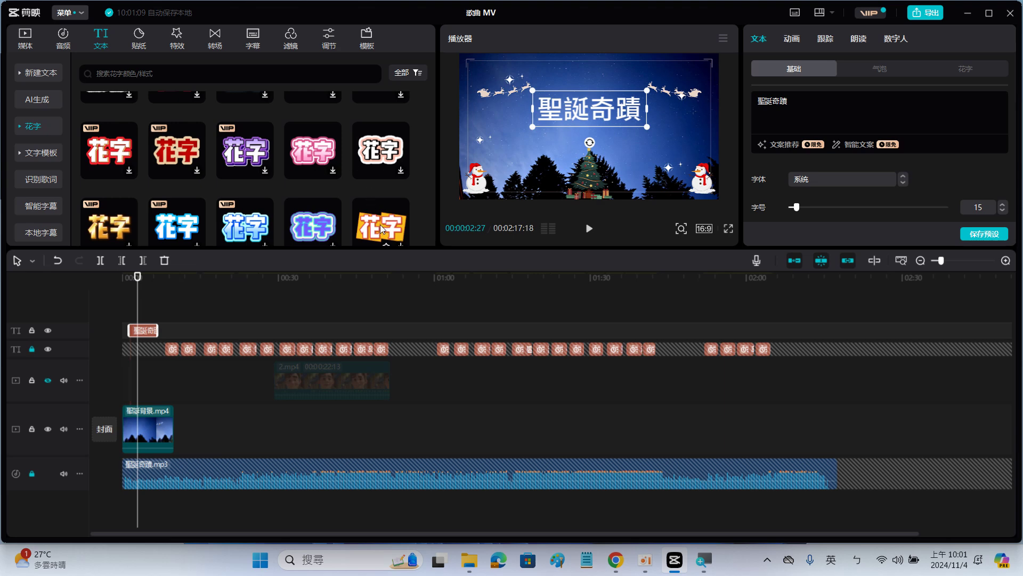
pyautogui.scroll(-2, 381, 214)
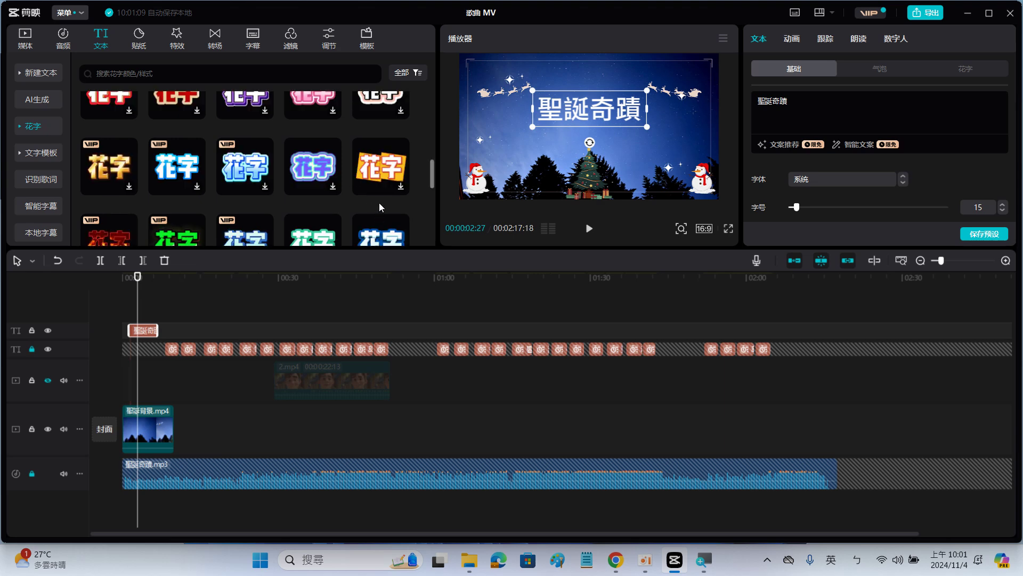
pyautogui.click(383, 171)
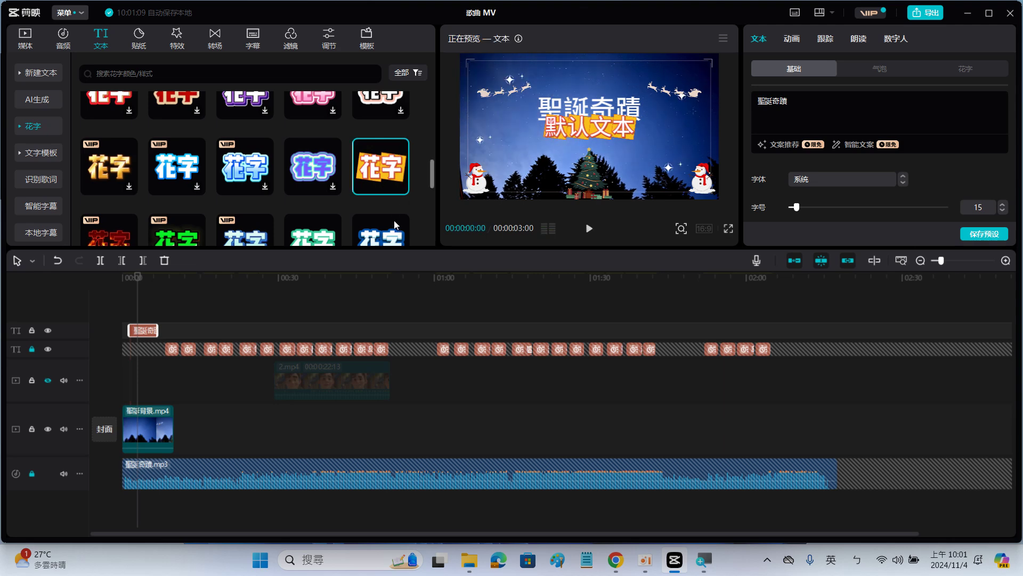
# Step: Replace the plain title clip with the orange-background fancy text and stretch it to just before the first lyric
pyautogui.moveTo(386, 181); pyautogui.dragTo(140, 331)
pyautogui.click(145, 349)
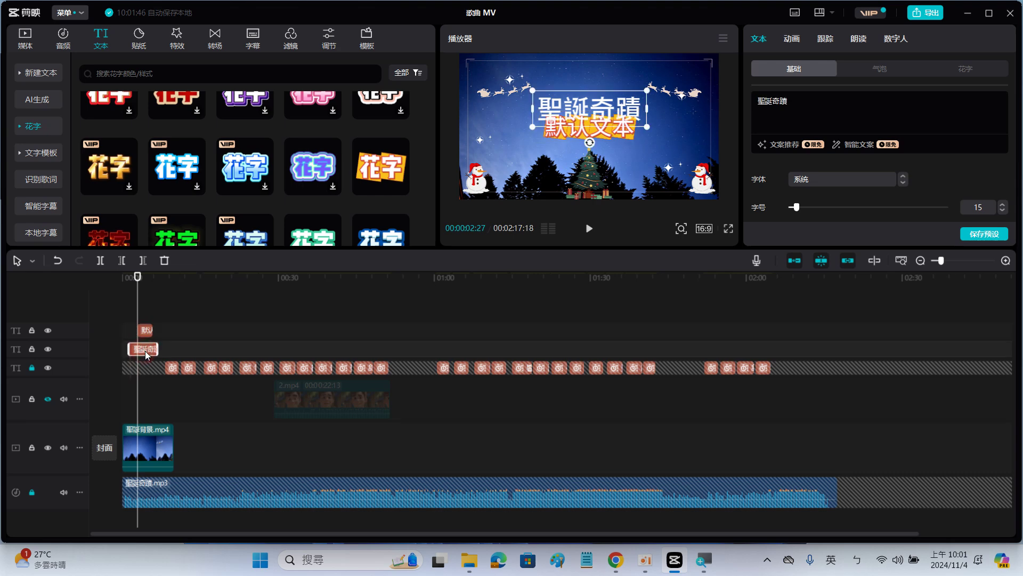
pyautogui.press('Delete')
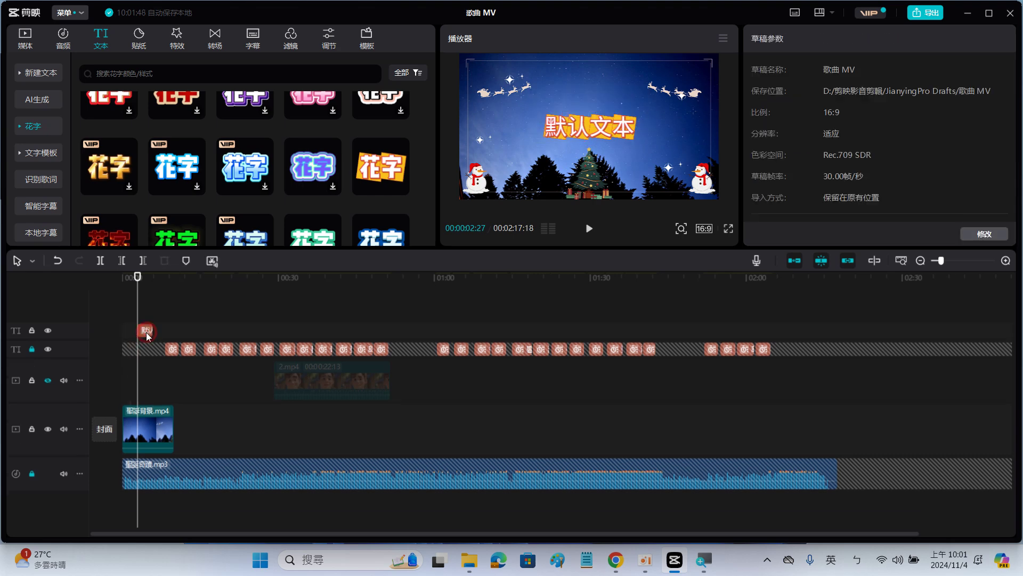
pyautogui.click(141, 331)
pyautogui.moveTo(141, 334); pyautogui.dragTo(159, 332)
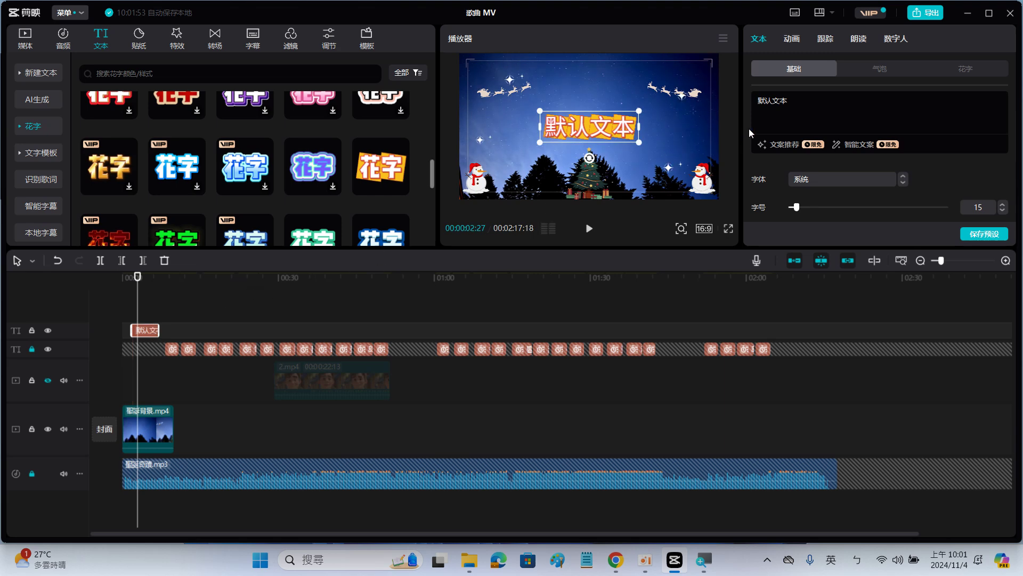
# Step: Replace the orange-background fancy text clip's wording with 聖誕奇蹟
pyautogui.click(785, 98)
pyautogui.hotkey('ctrl', 'a')
pyautogui.write('勝力')
pyautogui.write('聖誕奇蹟')
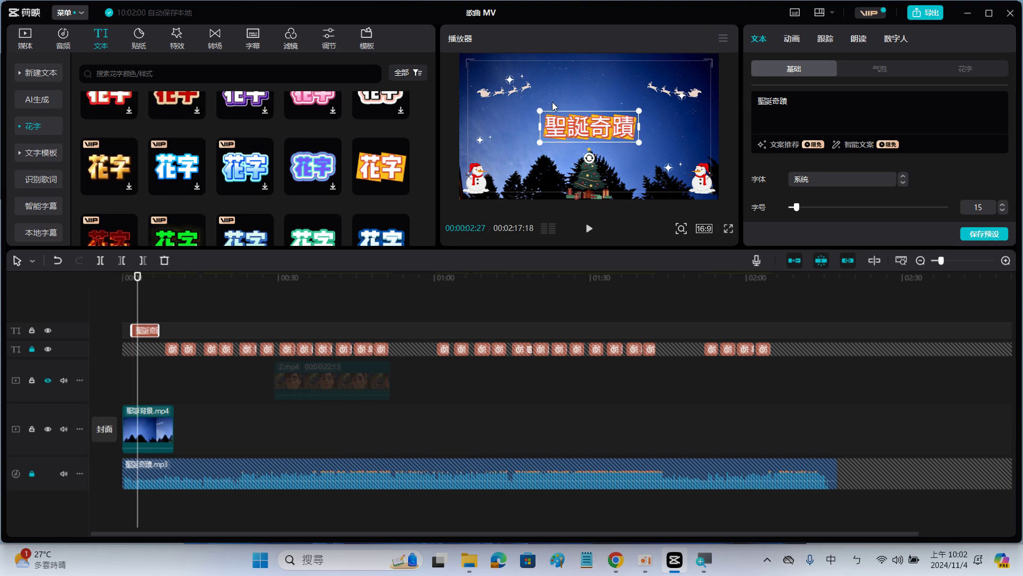
# Step: Enlarge the 聖誕奇蹟 title above the Christmas tree and play the opening from the start to check it
pyautogui.click(537, 109)
pyautogui.moveTo(536, 108); pyautogui.dragTo(521, 95)
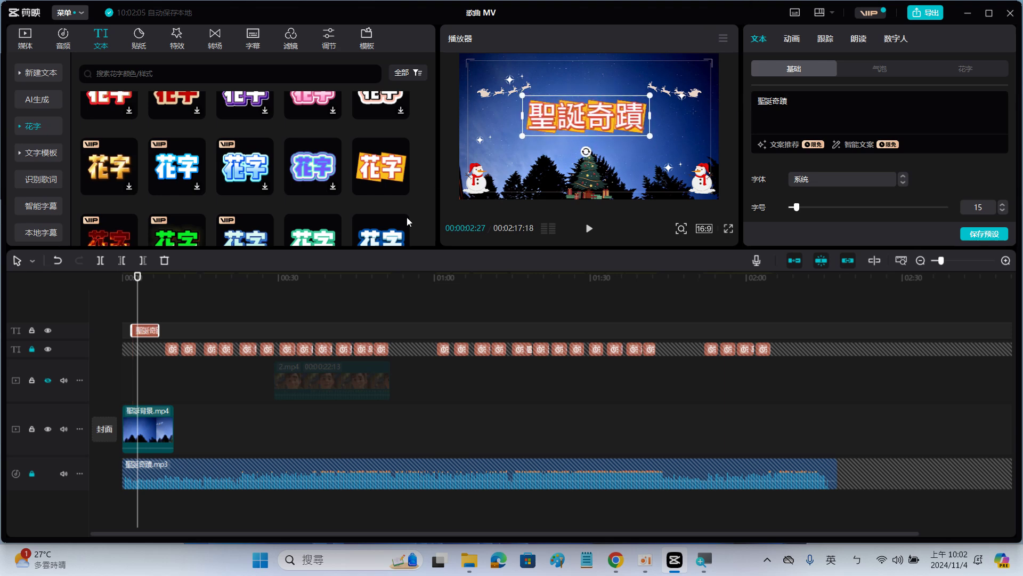
pyautogui.click(112, 288)
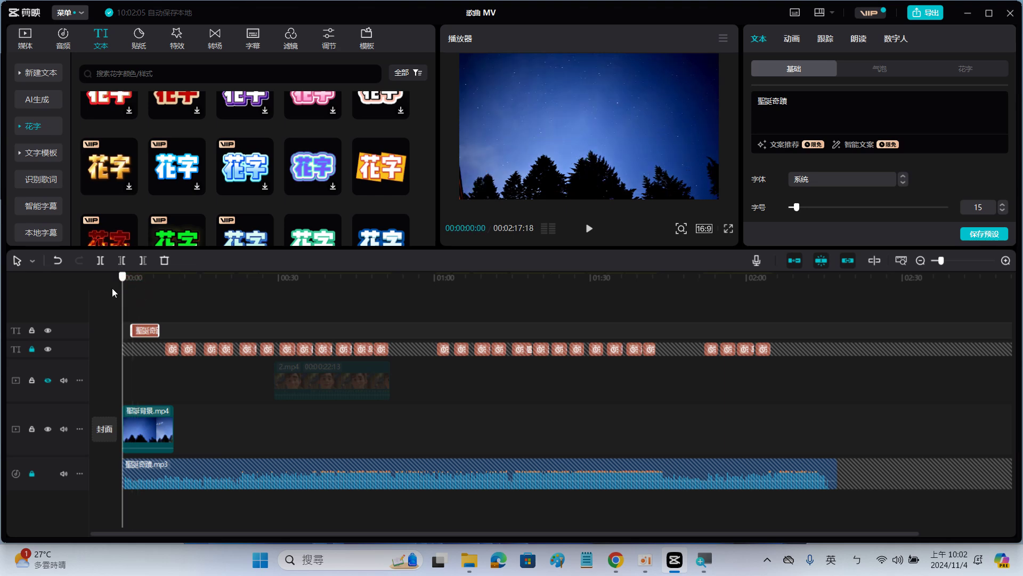
pyautogui.click(589, 228)
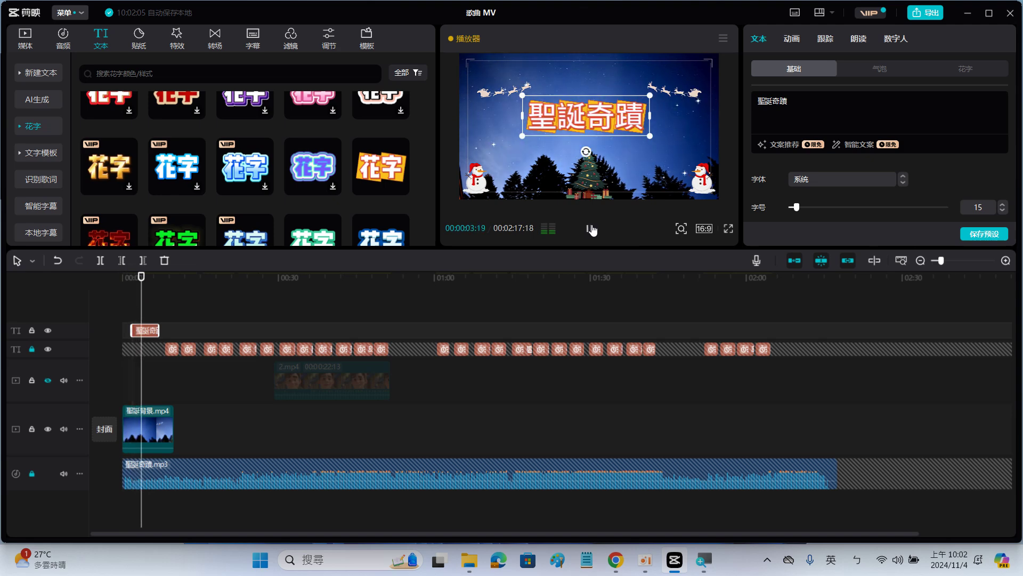
pyautogui.click(590, 228)
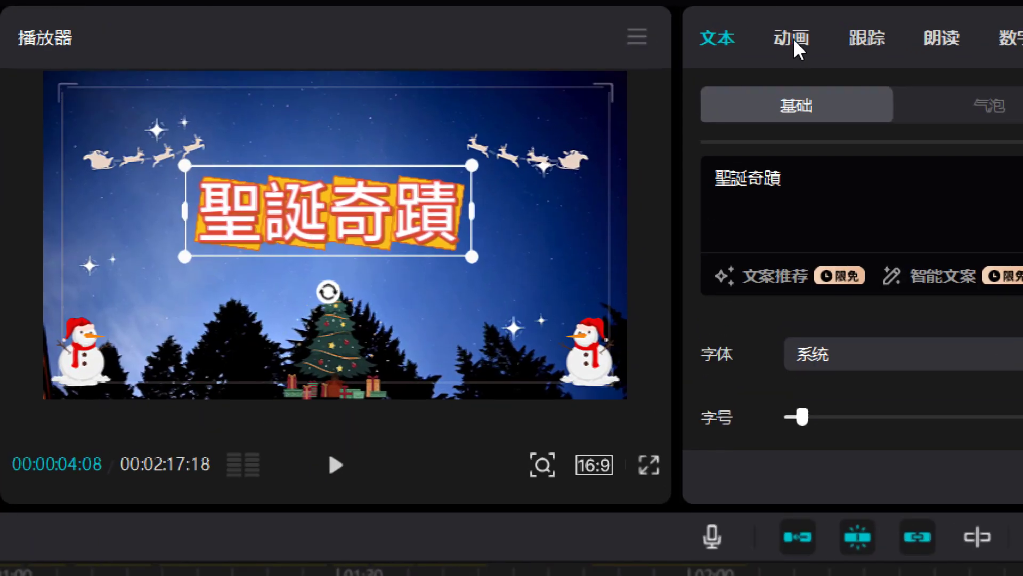
# Step: Try the 打字机 I entrance animation on the title, replace it with 波浪弹入 and set its duration to 1.0 s
pyautogui.click(793, 37)
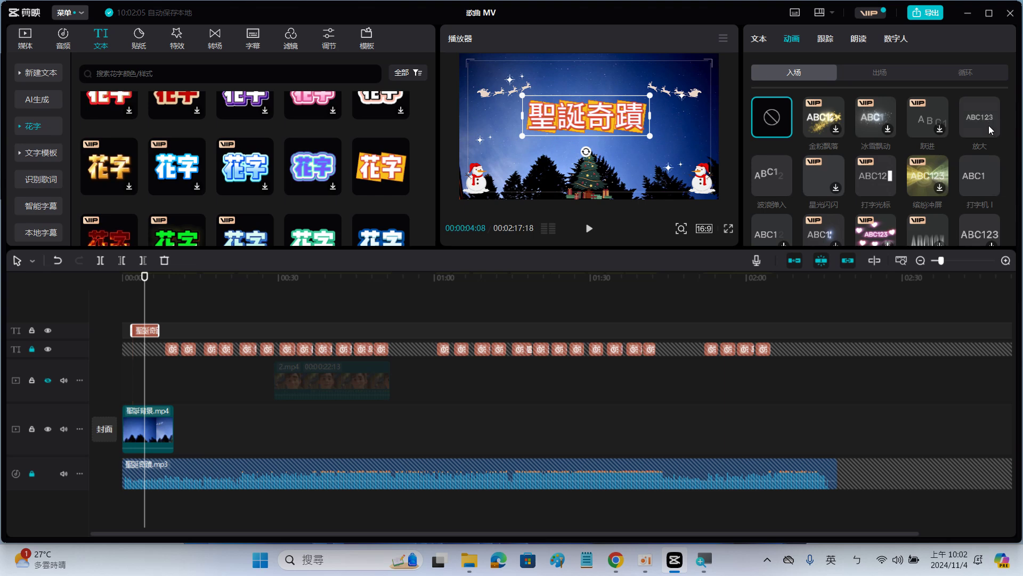
pyautogui.click(981, 175)
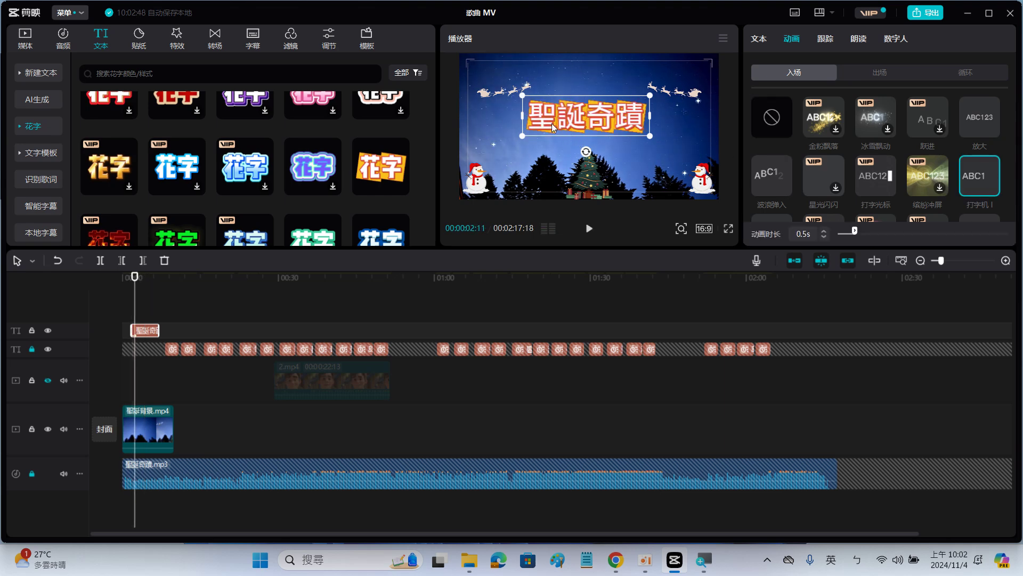
pyautogui.click(767, 179)
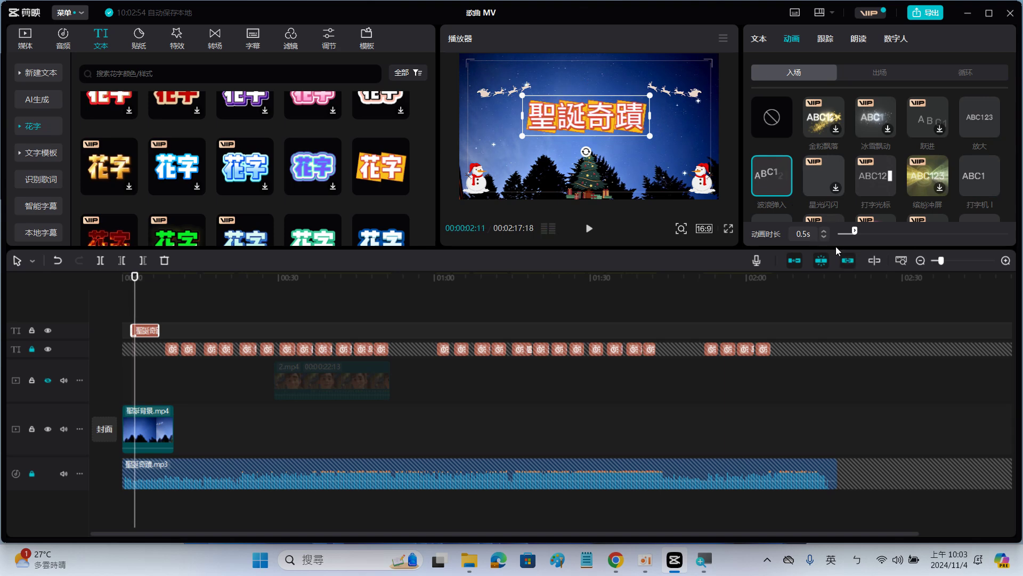
pyautogui.click(871, 232)
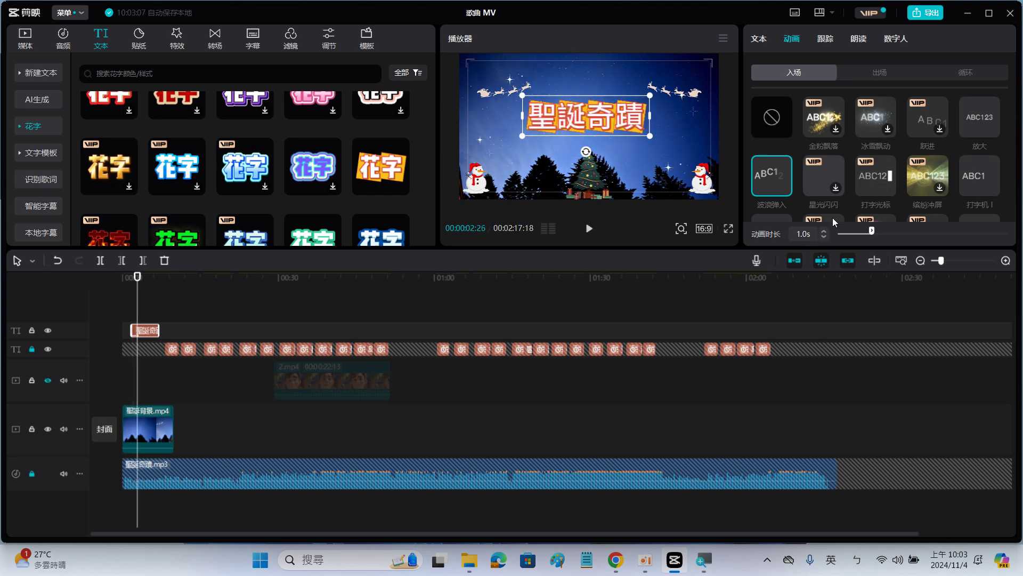
# Step: Add the 溶解 exit animation to the title and set its duration to 1.0 s
pyautogui.click(883, 73)
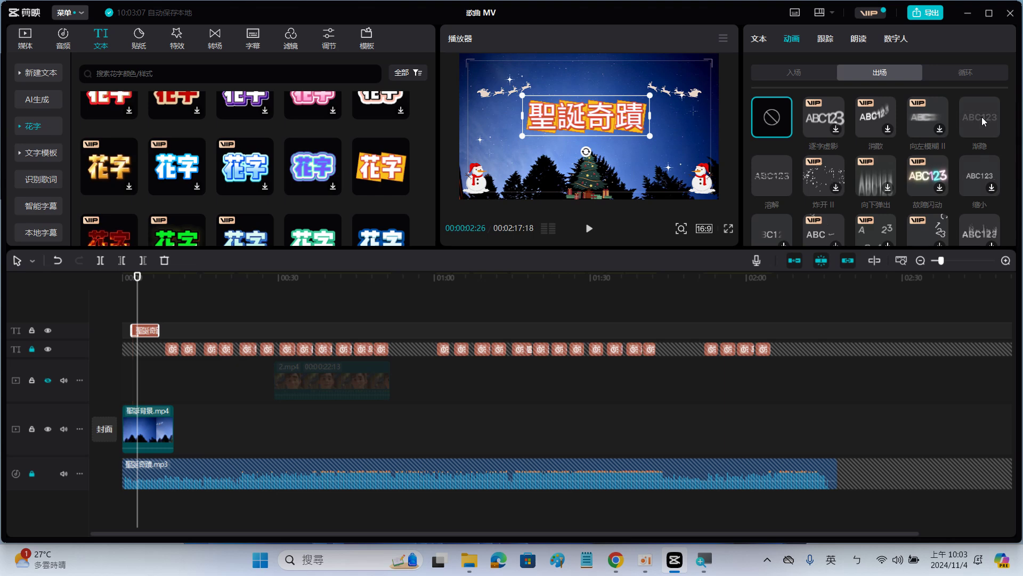
pyautogui.click(775, 177)
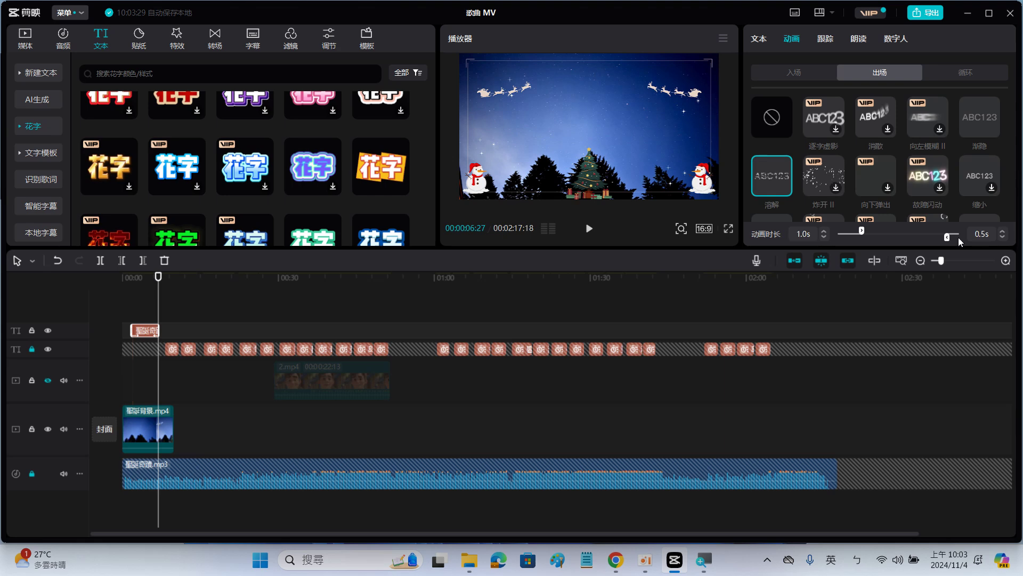
pyautogui.moveTo(950, 240); pyautogui.dragTo(935, 240)
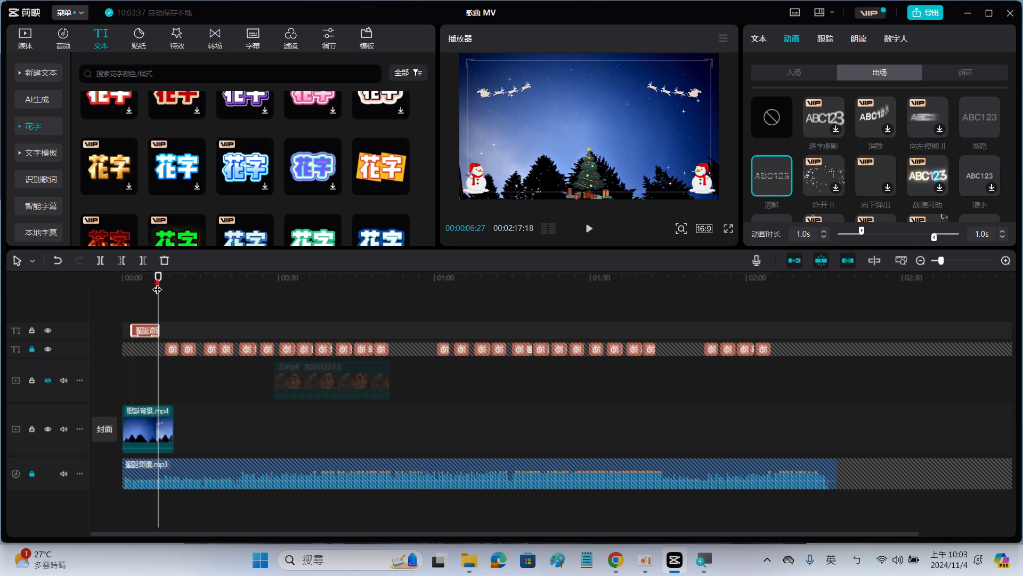
# Step: Play the video from the beginning through the first lyric to check the title's entrance and exit animations
pyautogui.moveTo(157, 289); pyautogui.dragTo(101, 289)
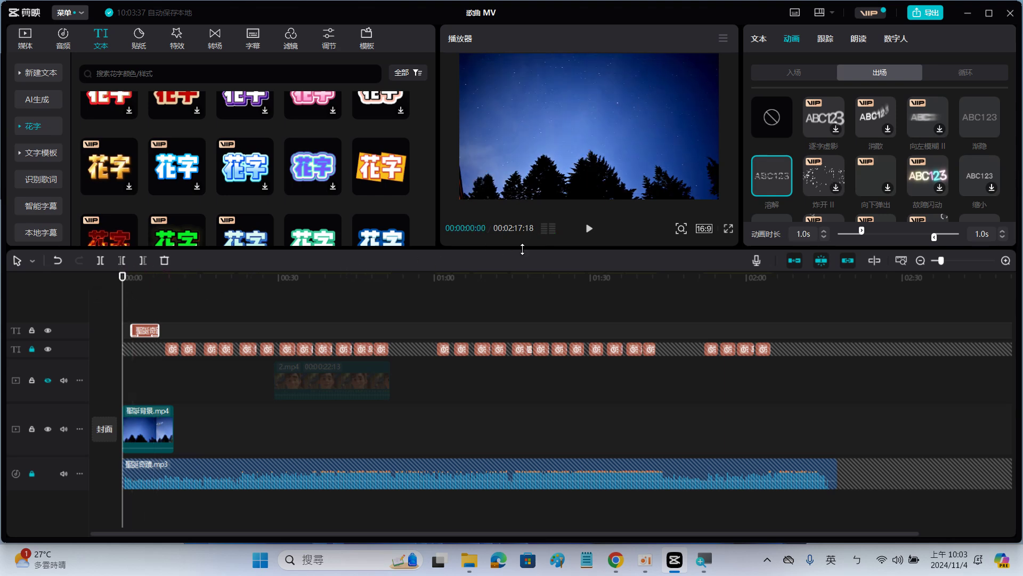
pyautogui.click(589, 228)
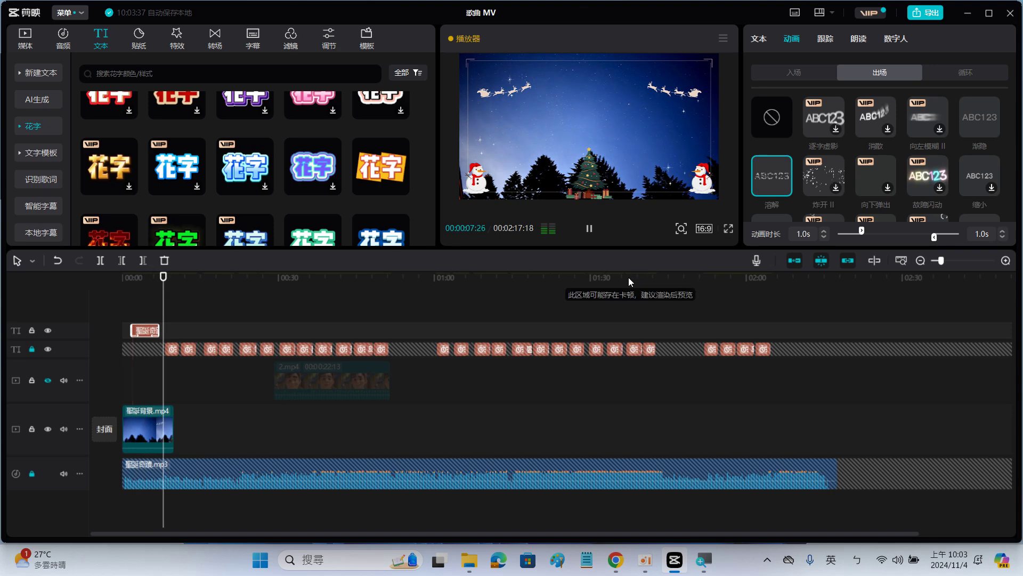
pyautogui.click(589, 230)
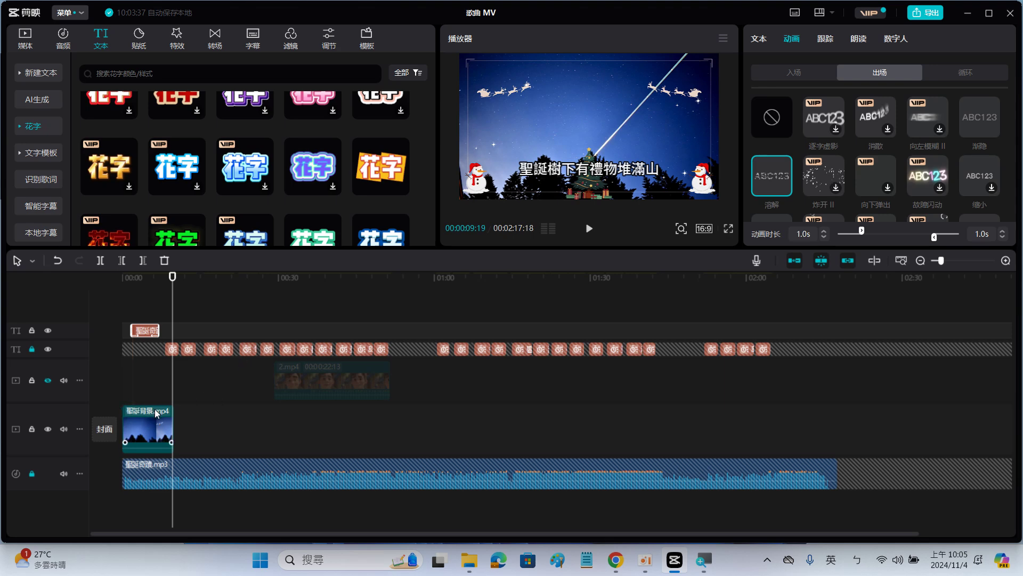
# Step: Switch to Canva in the browser, leave the finished blue Christmas design and go to the home page
pyautogui.hotkey('alt', 'Tab')
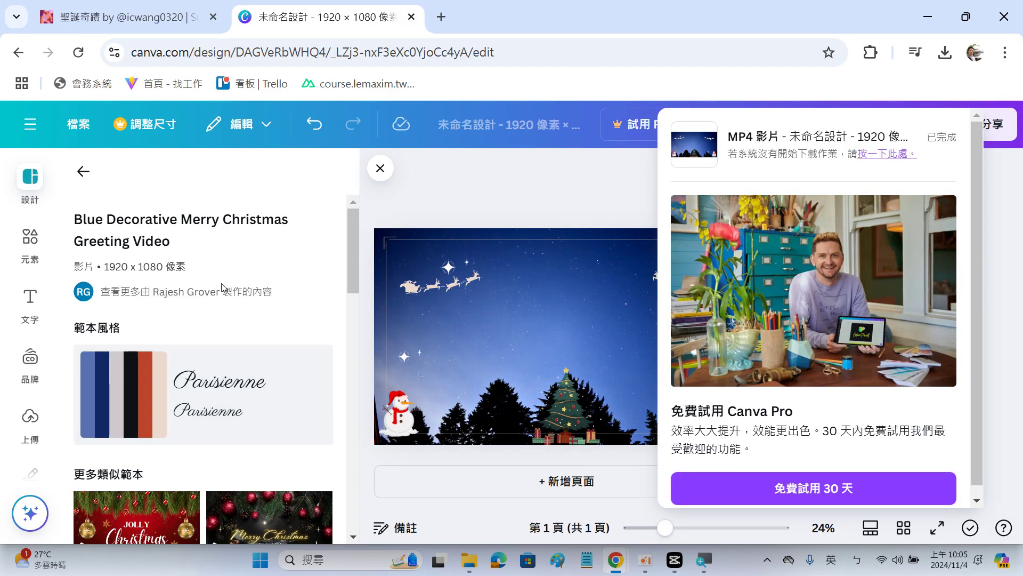
pyautogui.click(83, 171)
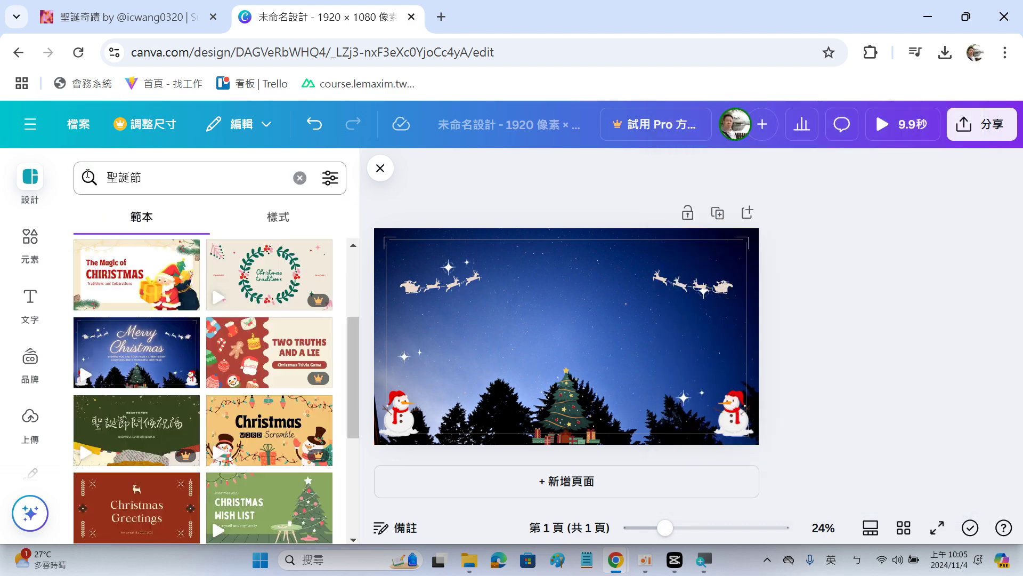
pyautogui.click(29, 125)
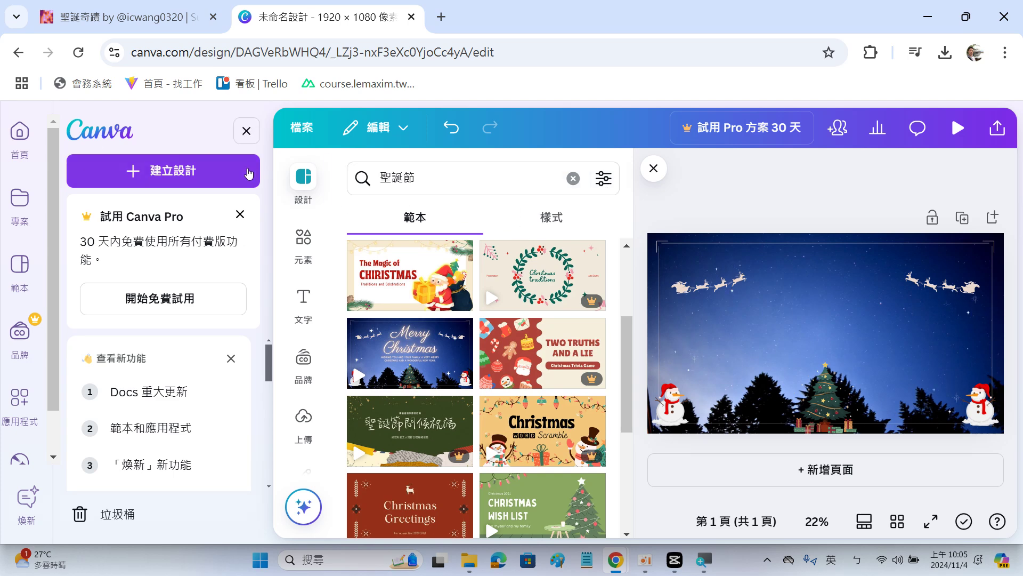
pyautogui.click(20, 133)
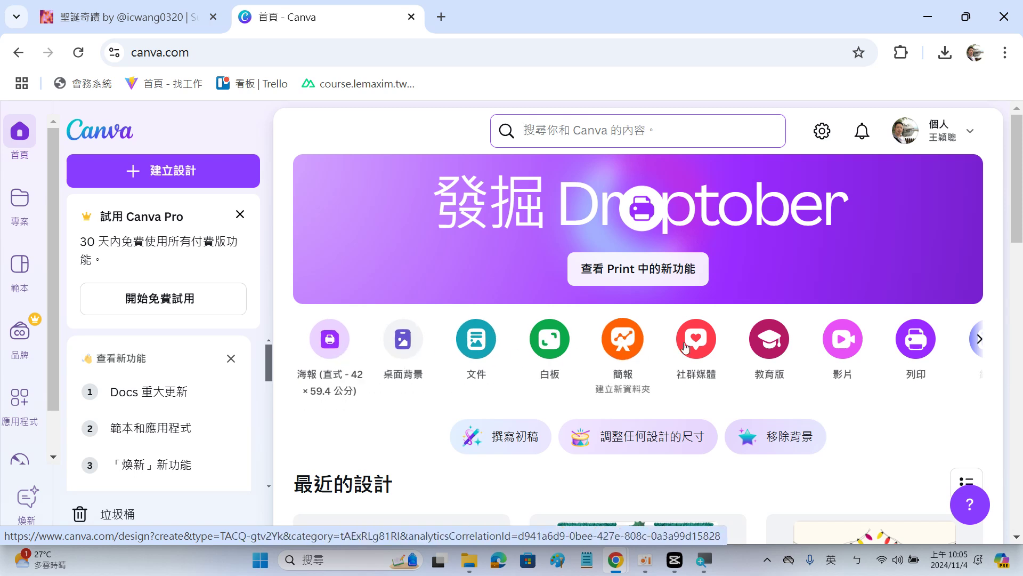
pyautogui.click(980, 341)
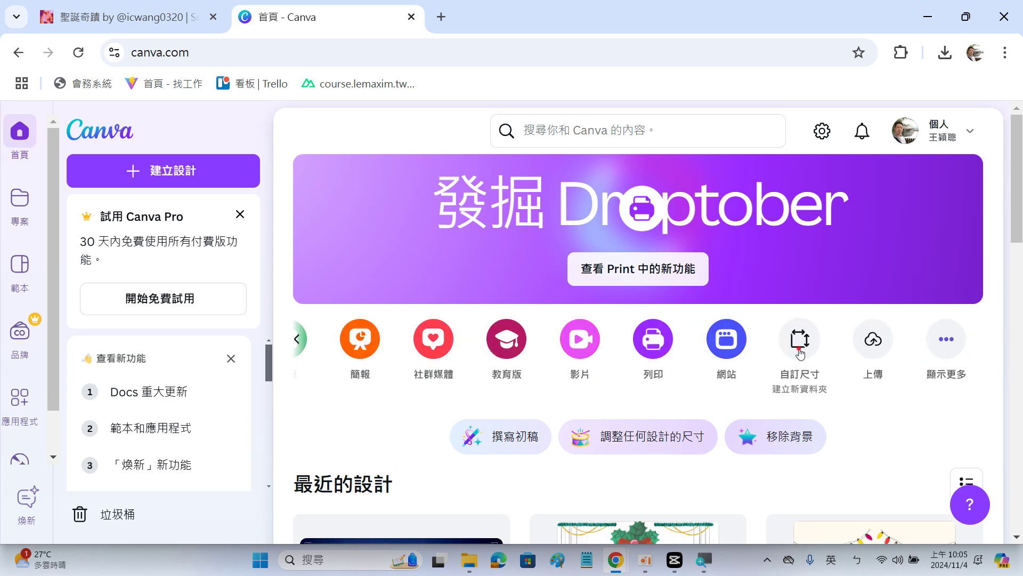
pyautogui.click(800, 347)
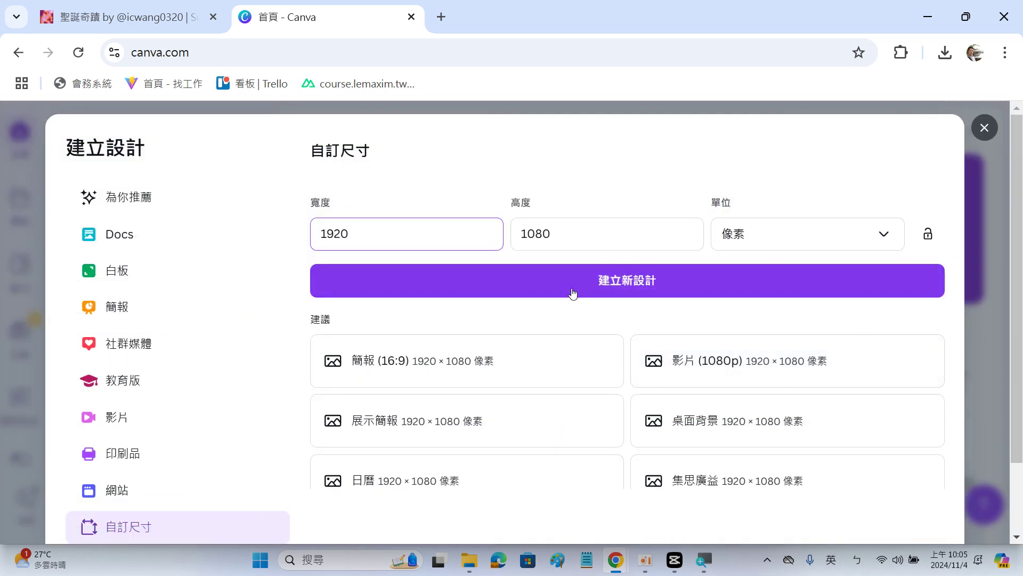
pyautogui.moveTo(342, 235); pyautogui.dragTo(279, 235)
pyautogui.click(553, 233)
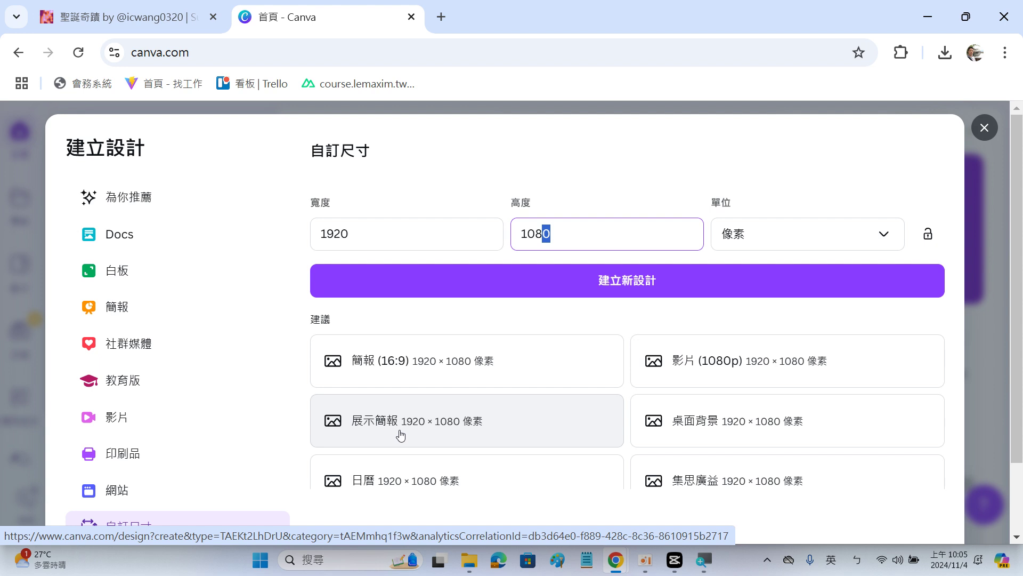
pyautogui.click(447, 424)
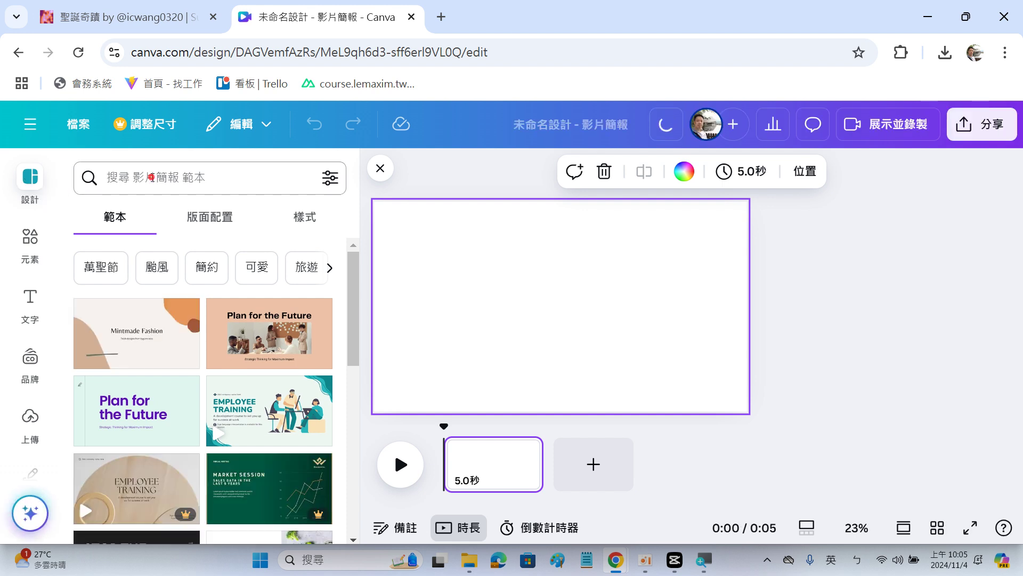
pyautogui.click(149, 181)
pyautogui.click(132, 251)
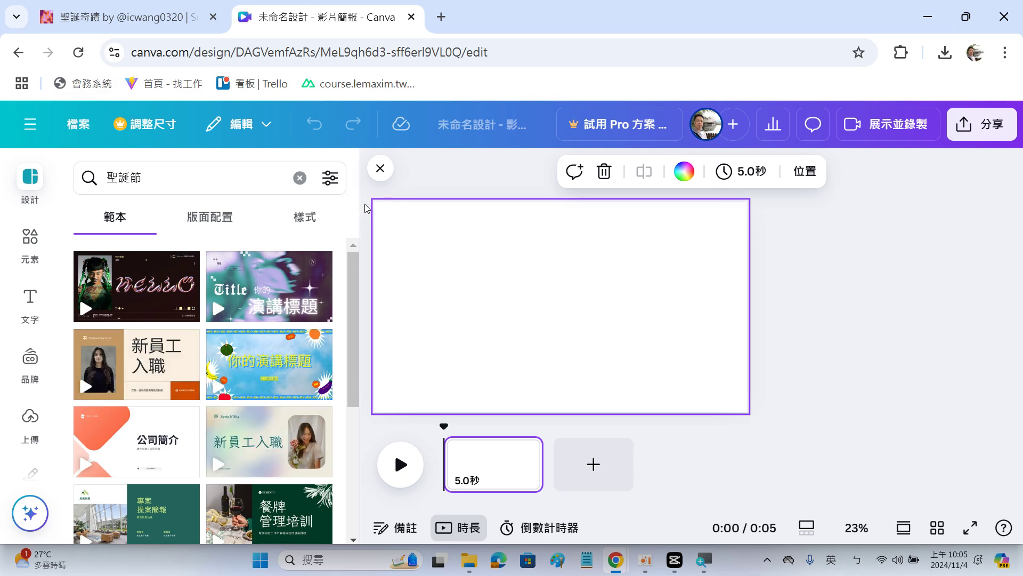
pyautogui.click(23, 59)
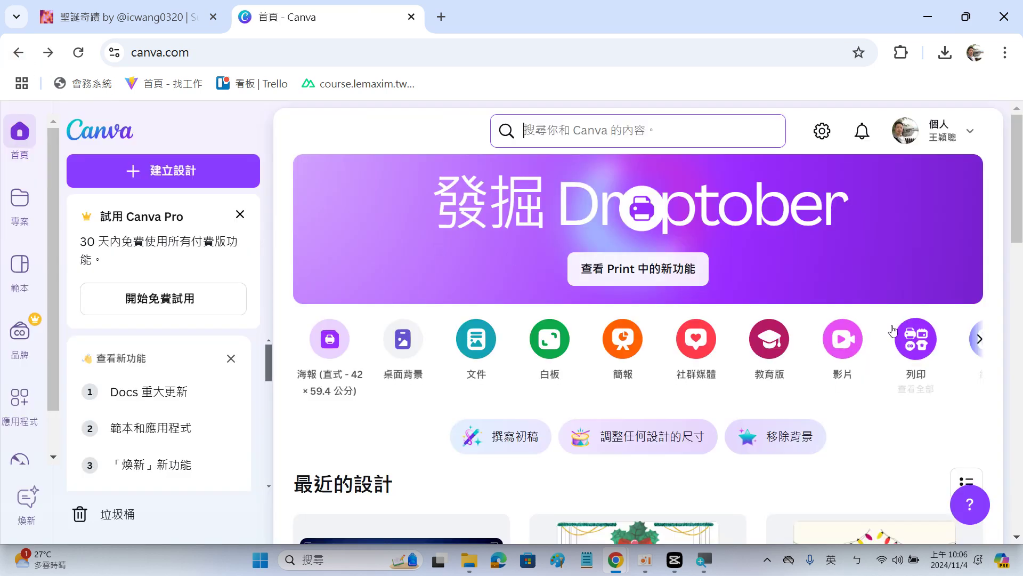
# Step: Create a new blank custom-size design of 1920 × 1080 pixels
pyautogui.click(980, 339)
pyautogui.click(813, 350)
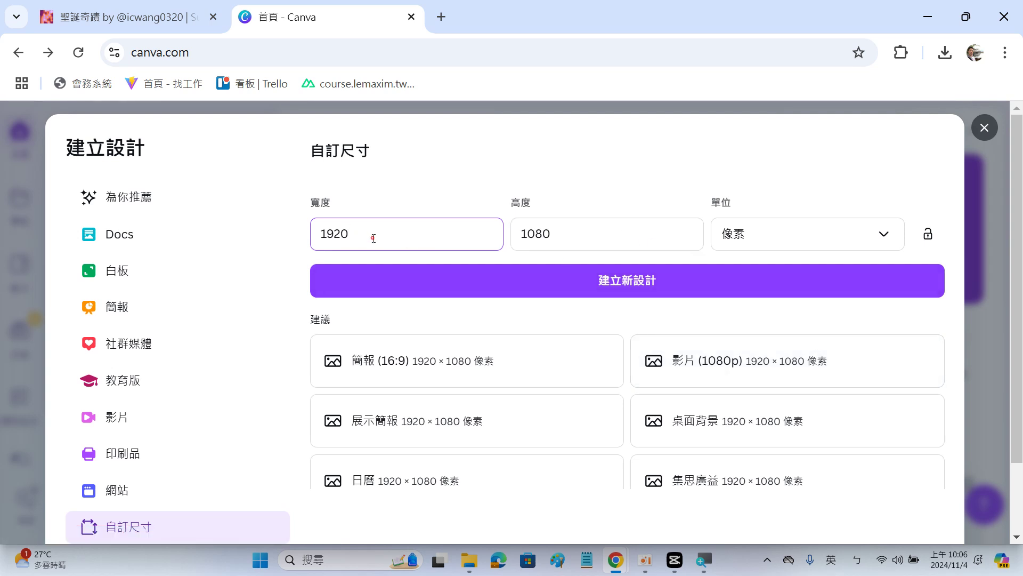
pyautogui.moveTo(374, 239); pyautogui.dragTo(297, 231)
pyautogui.doubleClick(556, 236)
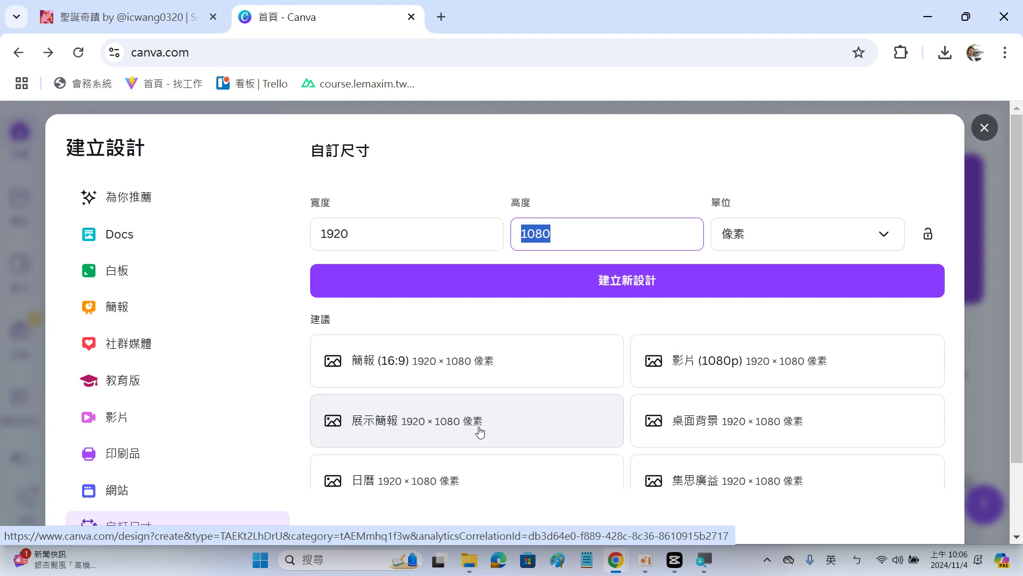
pyautogui.click(611, 288)
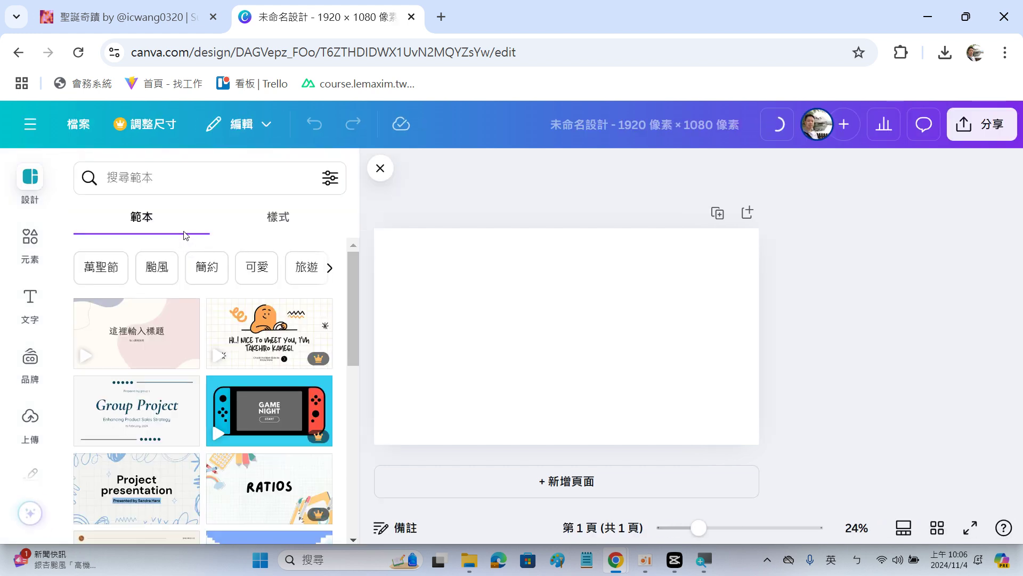
# Step: Search the templates for 聖誕節 and apply the pink animated Merry Christmas one with Santa, trees and a snowman to the blank page
pyautogui.click(176, 178)
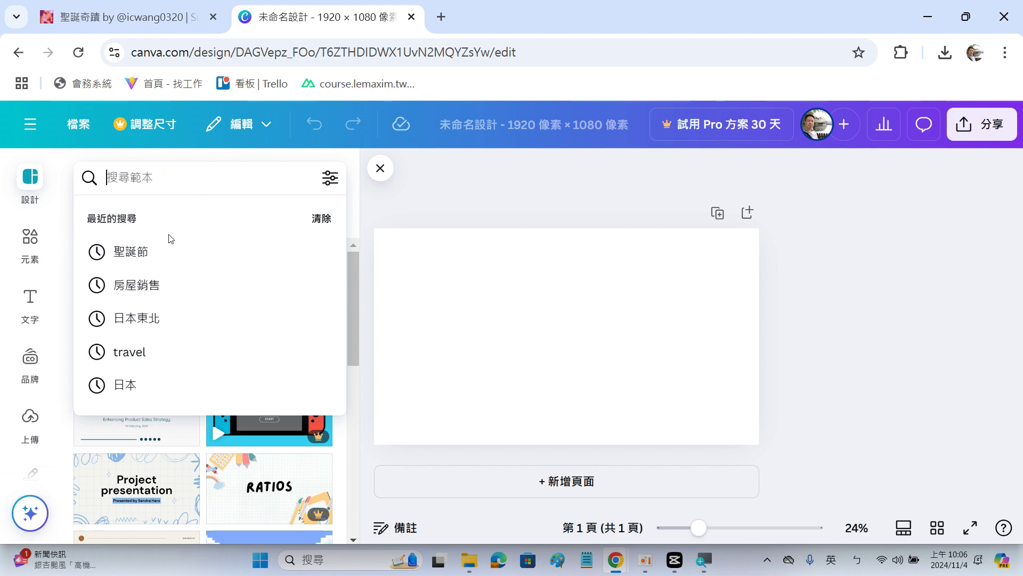
pyautogui.click(163, 252)
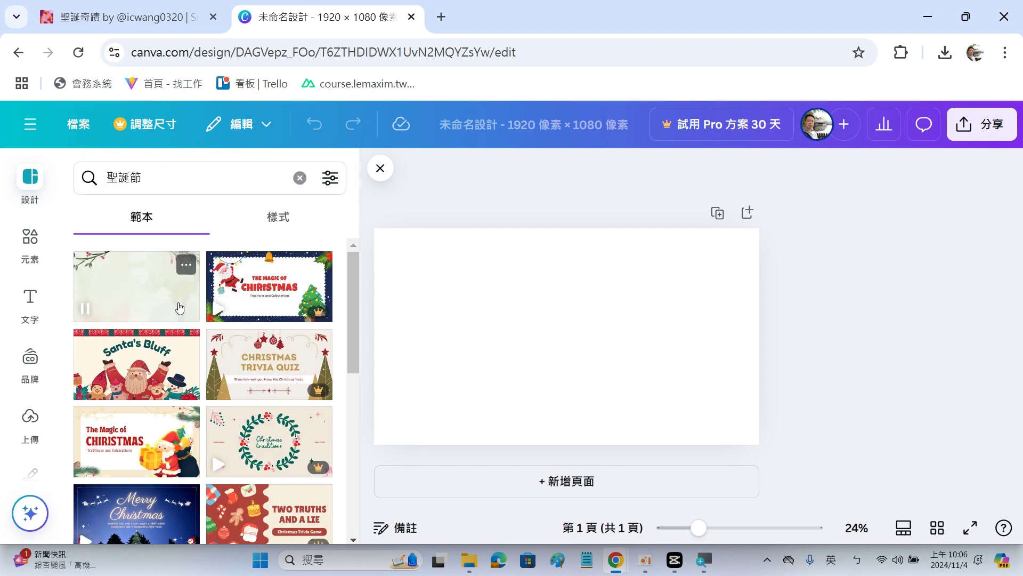
pyautogui.scroll(-3, 179, 309)
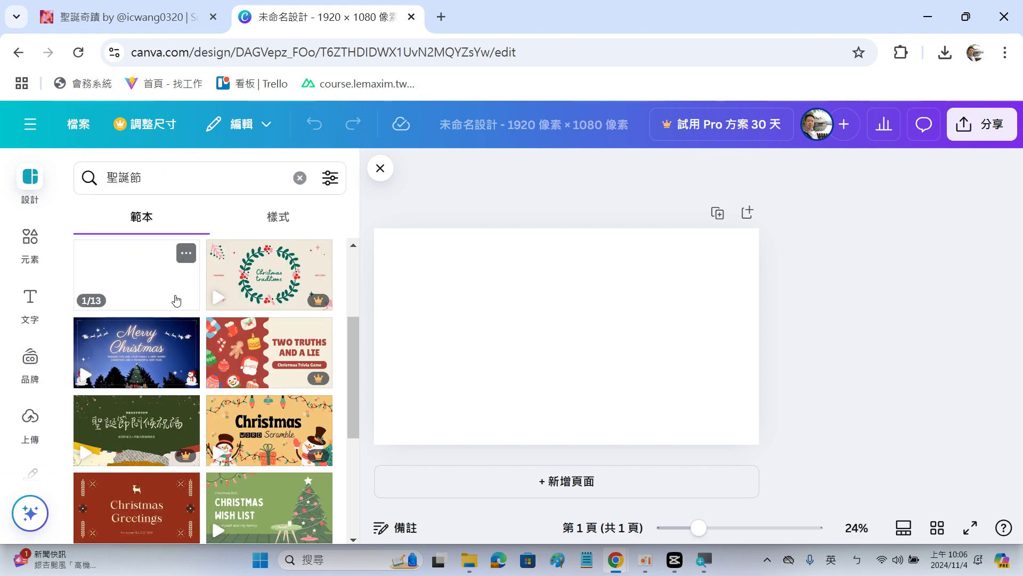
pyautogui.scroll(-5, 152, 265)
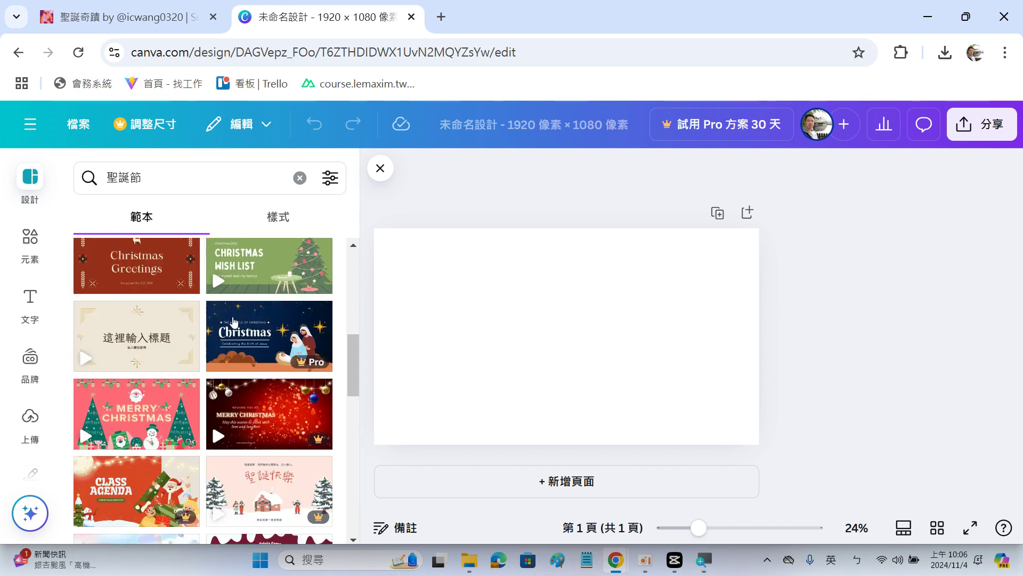
pyautogui.scroll(-2, 160, 335)
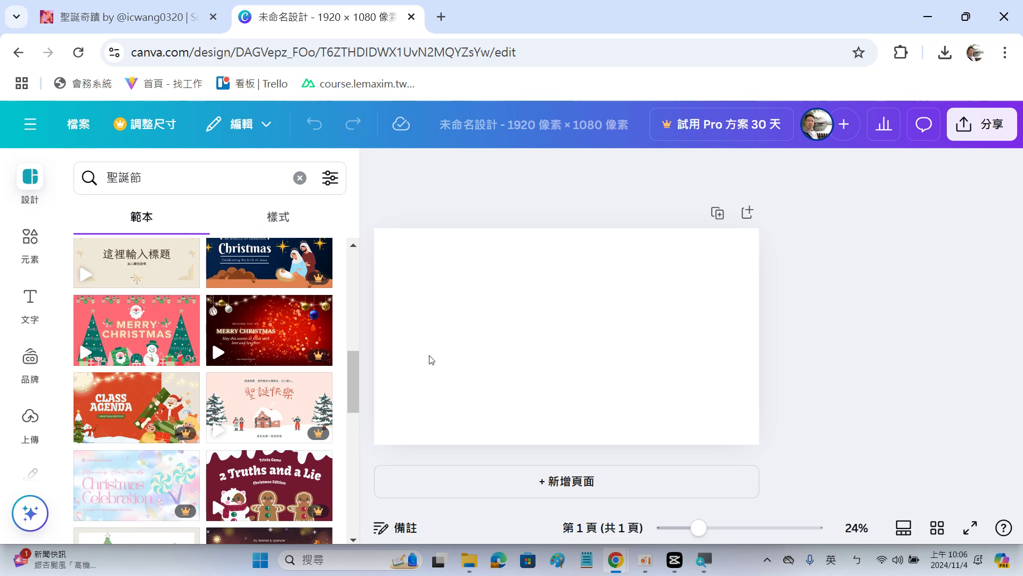
pyautogui.moveTo(78, 352)
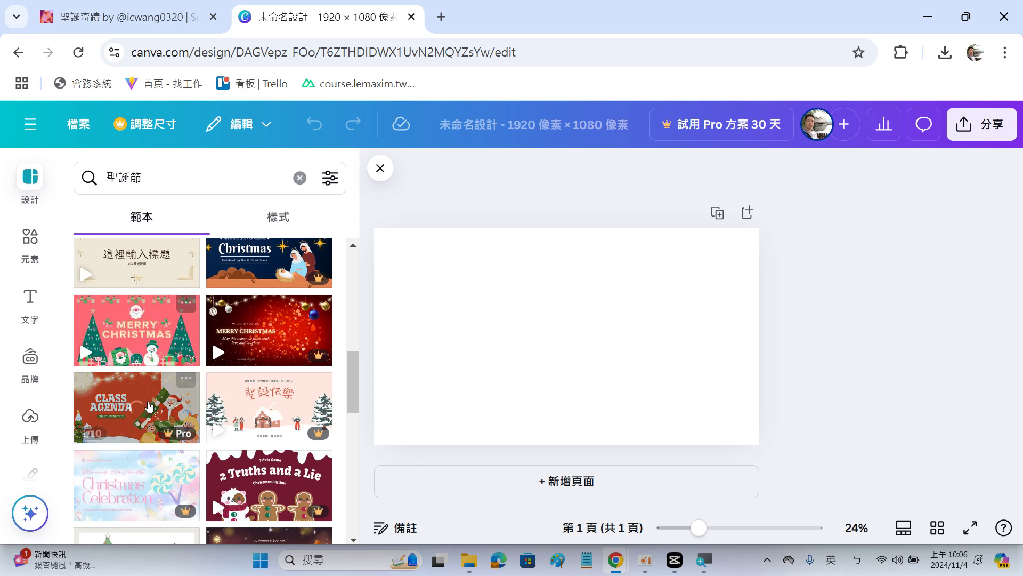
pyautogui.moveTo(148, 337)
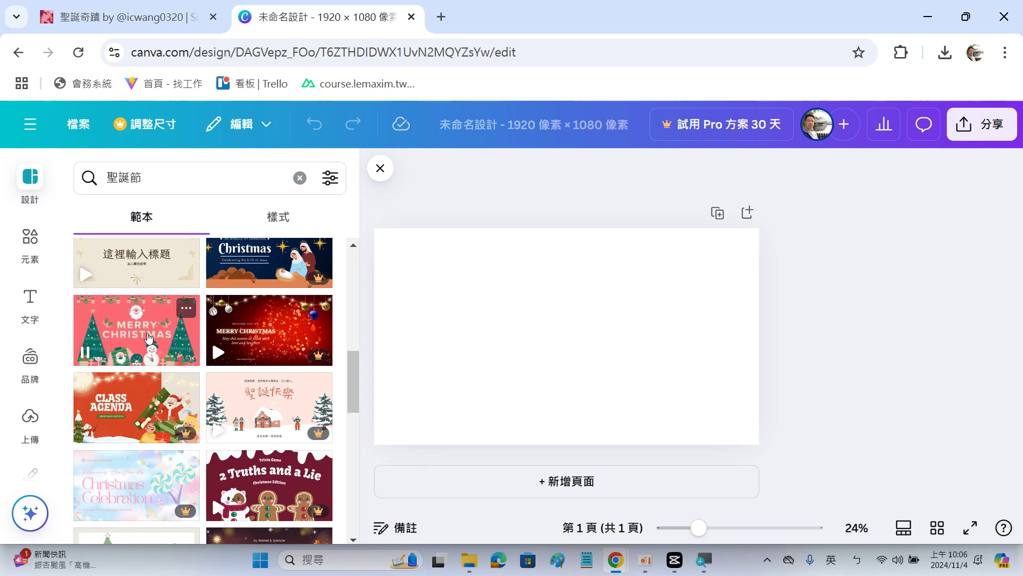
pyautogui.moveTo(148, 415)
pyautogui.moveTo(128, 351)
pyautogui.click(142, 341)
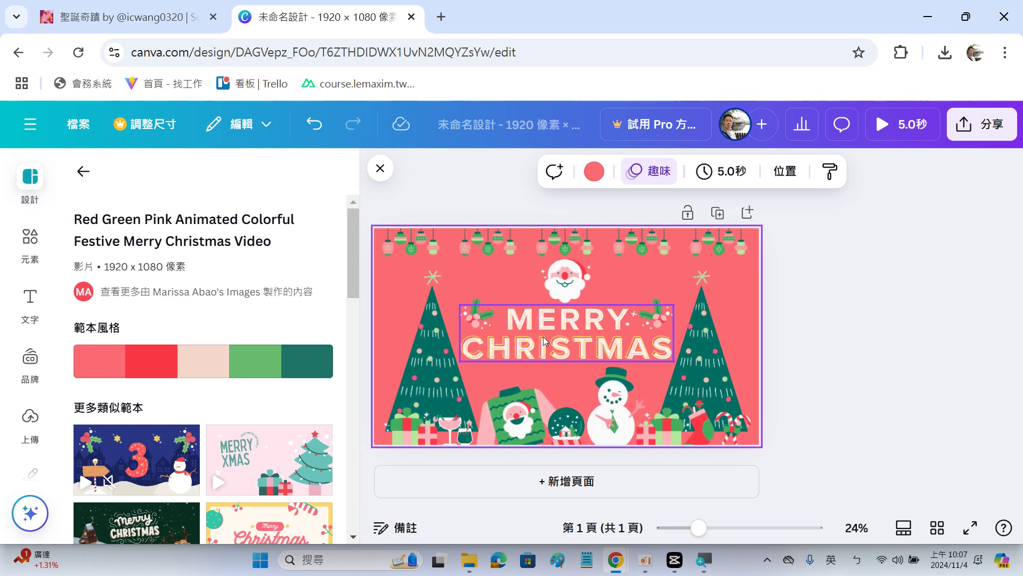
# Step: Try deleting the MERRY CHRISTMAS lettering from the template page, and undo the deletion
pyautogui.click(543, 335)
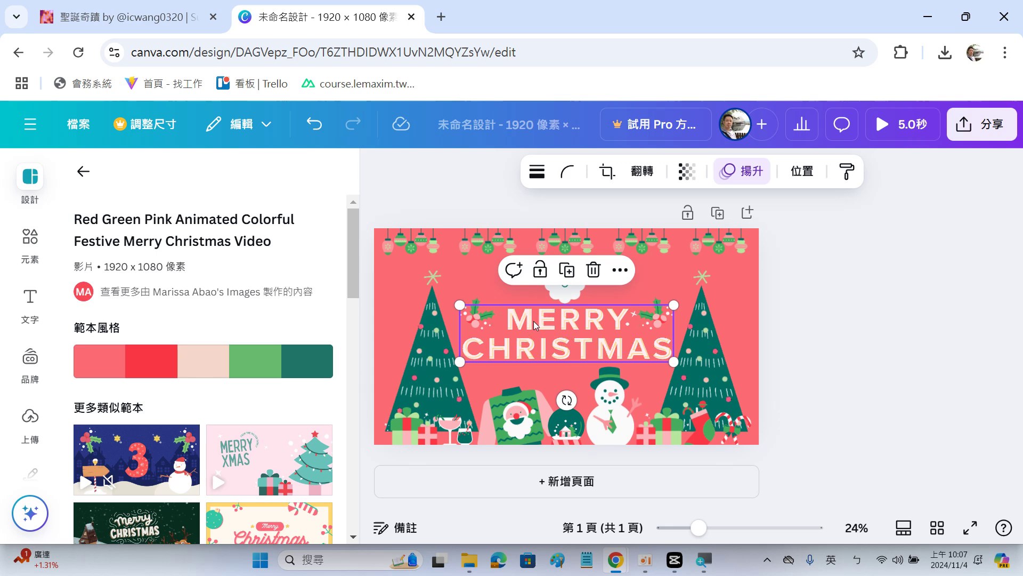
pyautogui.click(572, 329)
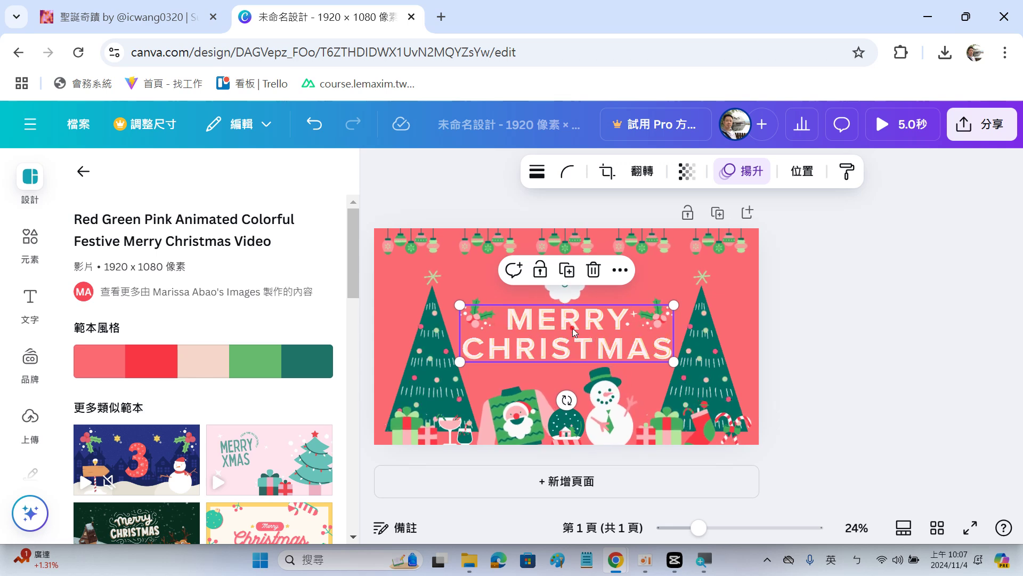
pyautogui.click(642, 328)
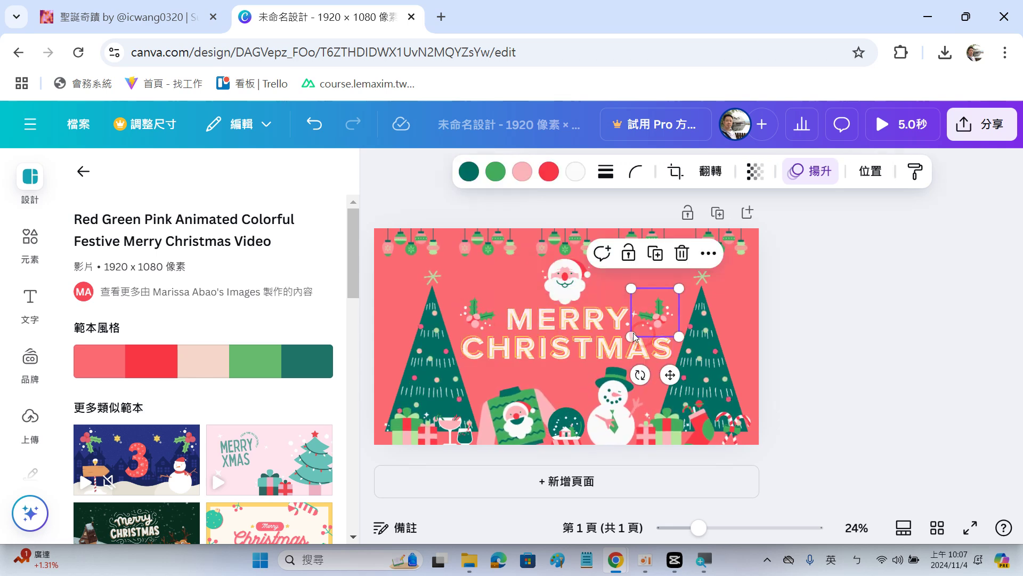
pyautogui.click(591, 341)
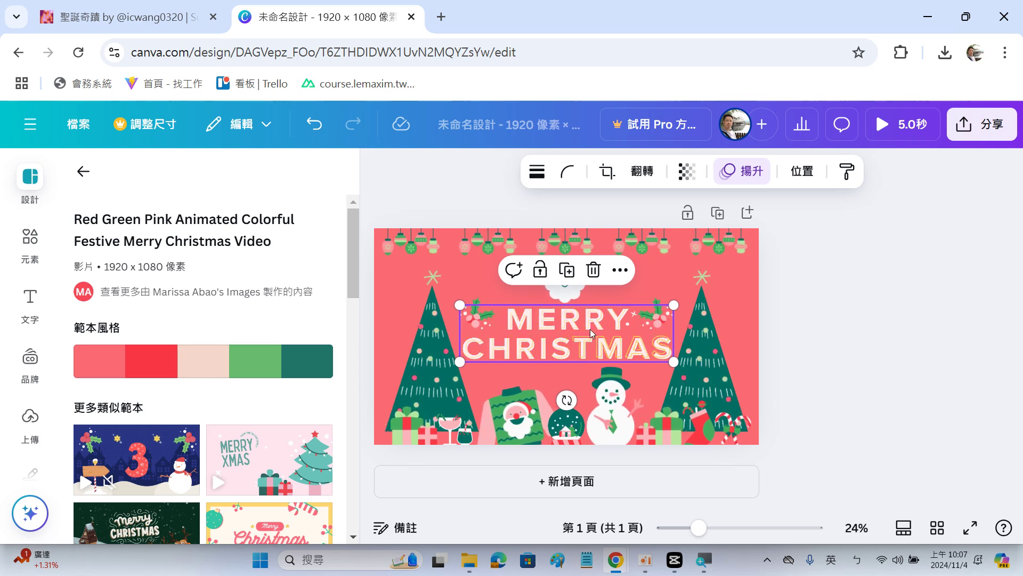
pyautogui.press('Delete')
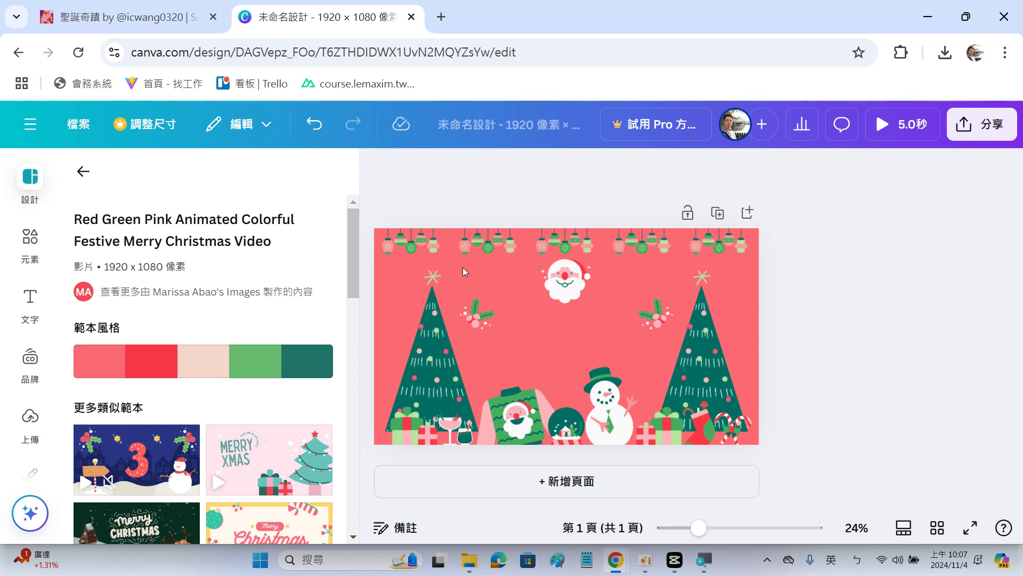
pyautogui.hotkey('ctrl', 'z')
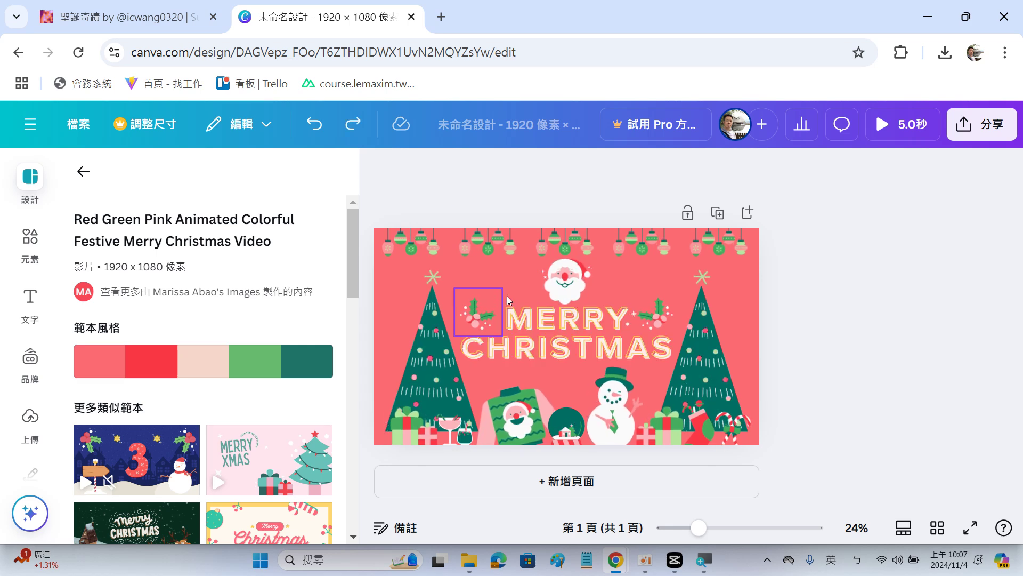
# Step: Delete the MERRY CHRISTMAS lettering in the middle of the page
pyautogui.click(535, 319)
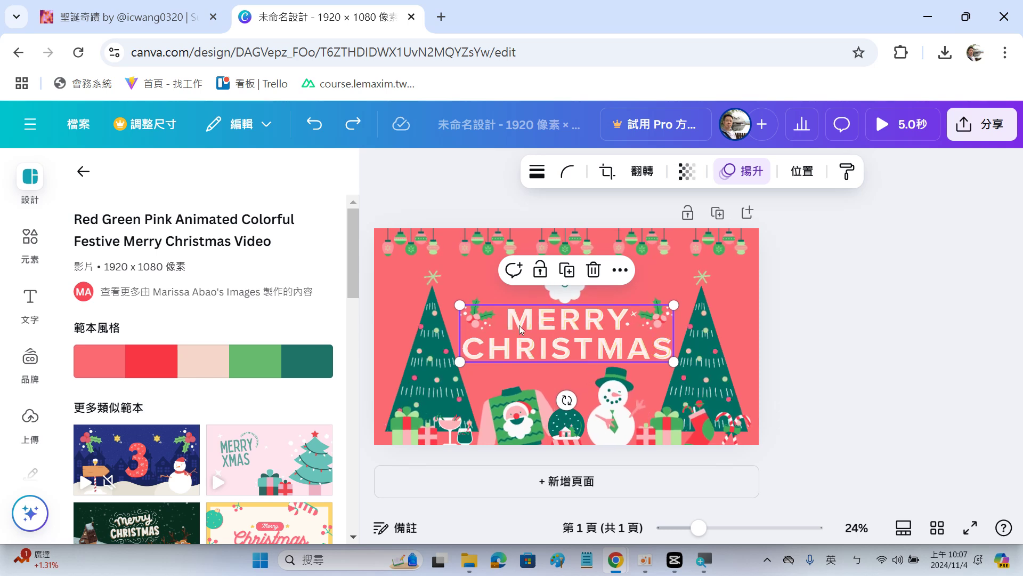
pyautogui.press('Delete')
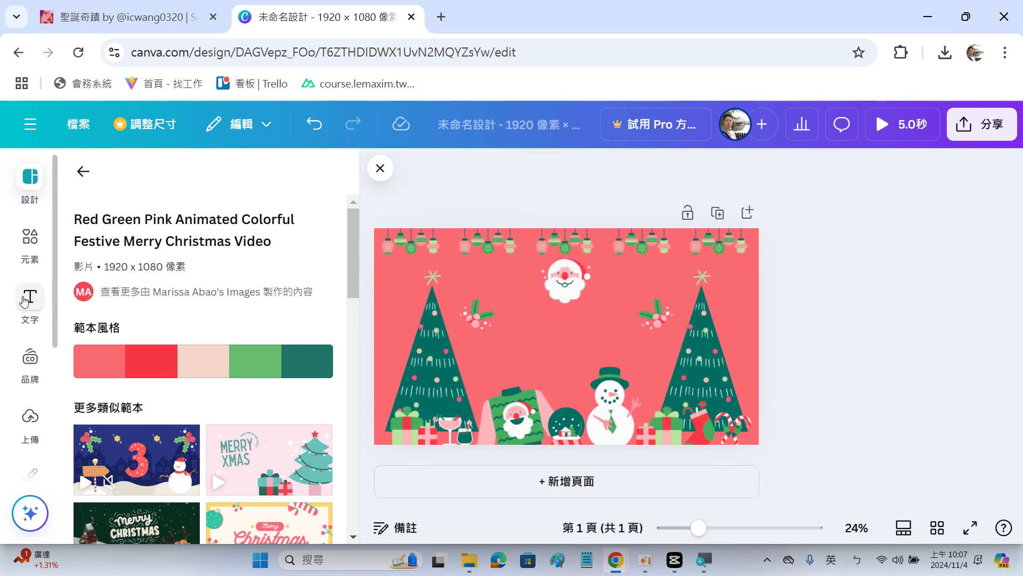
# Step: Add a text box below the Santa head, widen it and enlarge its text to size 96
pyautogui.click(26, 298)
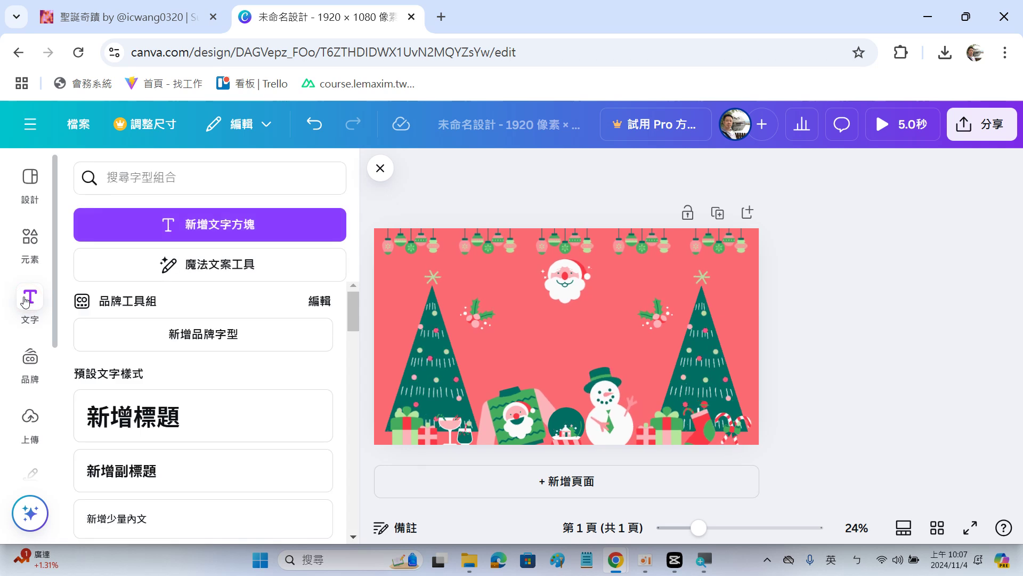
pyautogui.click(223, 224)
pyautogui.moveTo(540, 331); pyautogui.dragTo(462, 316)
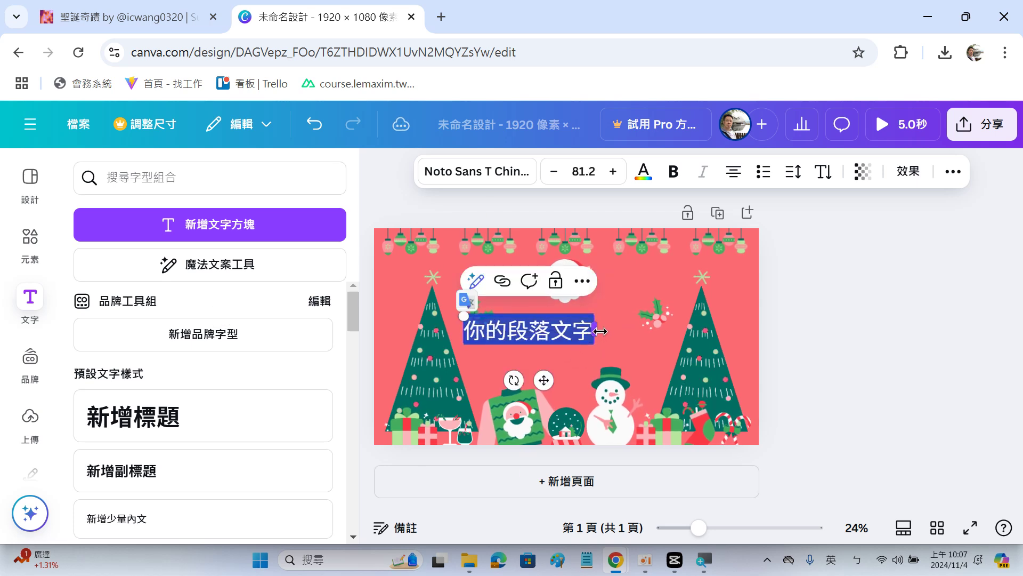
pyautogui.moveTo(598, 332); pyautogui.dragTo(638, 340)
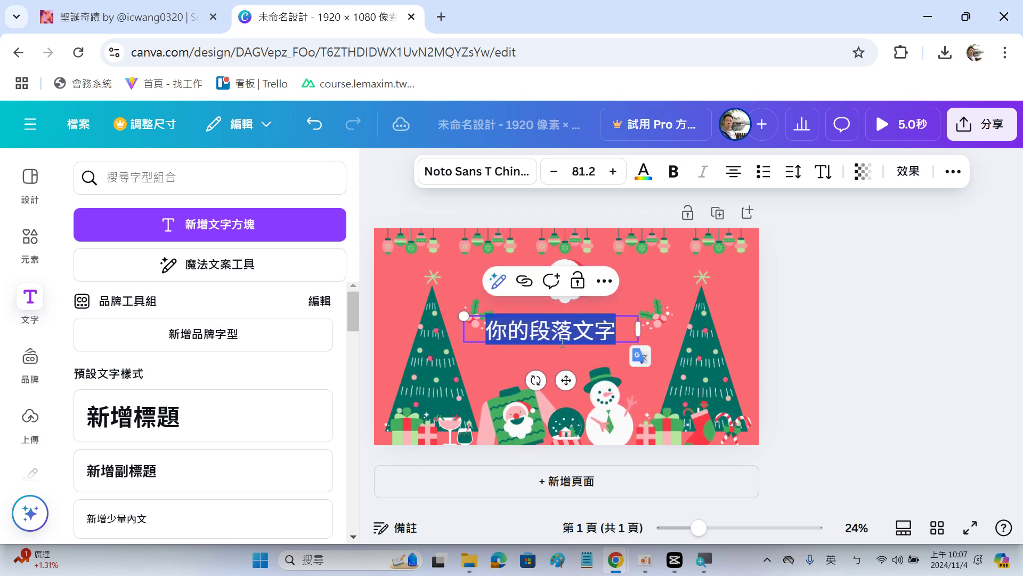
pyautogui.moveTo(450, 297); pyautogui.dragTo(419, 292)
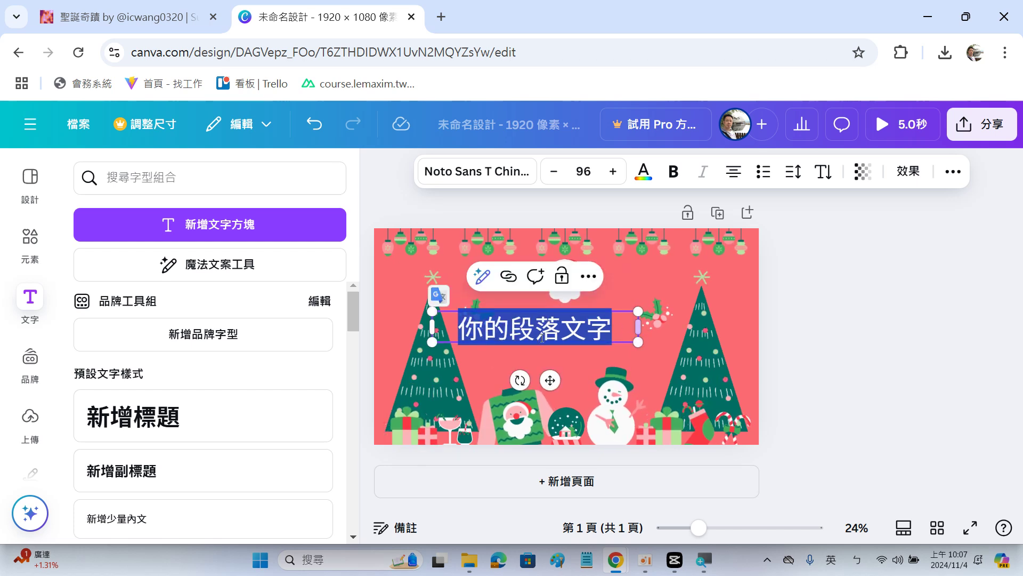
# Step: Replace the placeholder text with 聖誕奇蹟, enlarge it to size 125 and centre it between the two holly sprigs
pyautogui.click(449, 327)
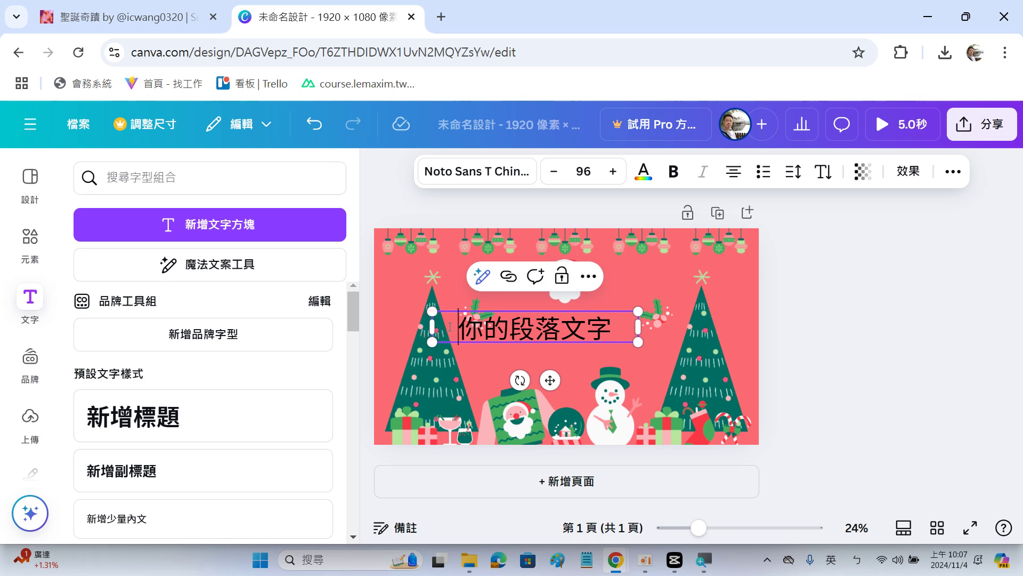
pyautogui.moveTo(457, 326); pyautogui.dragTo(617, 350)
pyautogui.write('g/4')
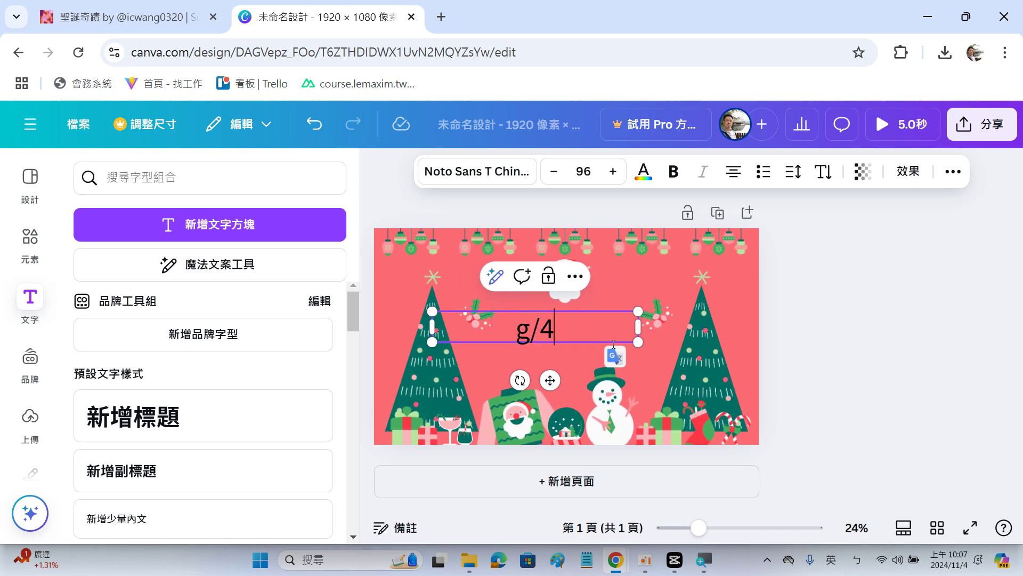
pyautogui.press('BackSpace')
pyautogui.press('BackSpace')
pyautogui.press('BackSpace')
pyautogui.write('g/4204fu6')
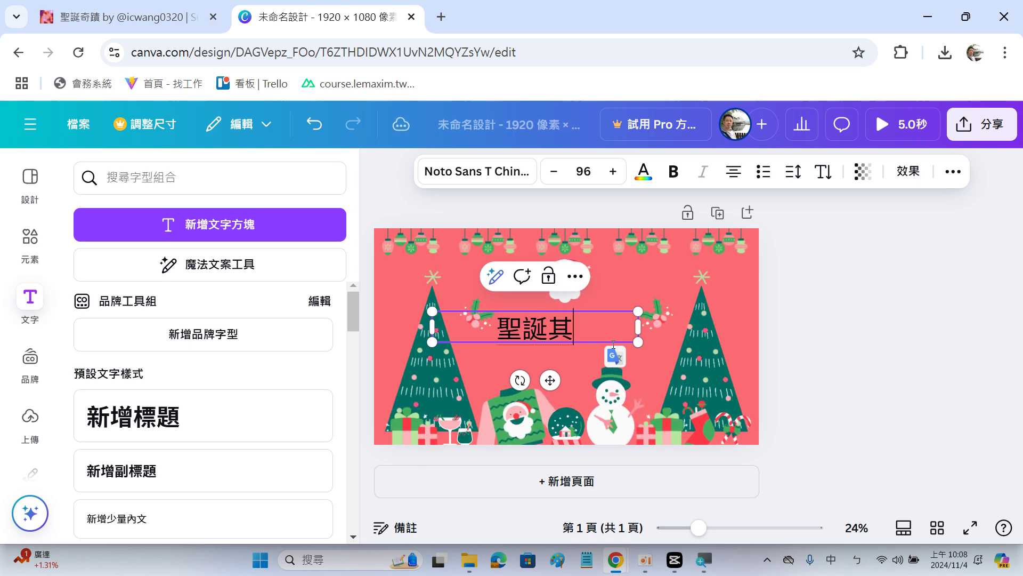
pyautogui.write('ru4')
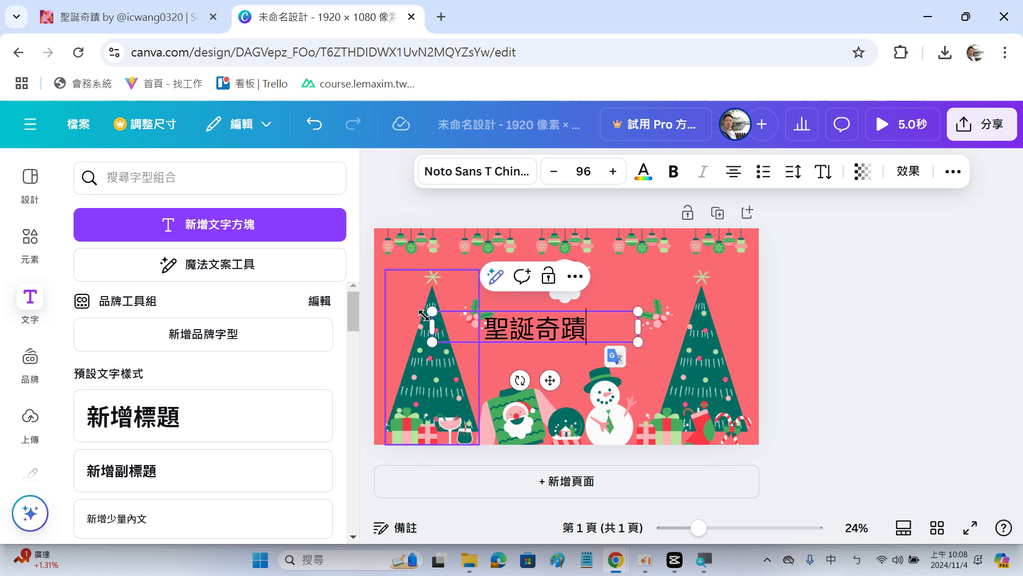
pyautogui.moveTo(429, 326); pyautogui.dragTo(432, 351)
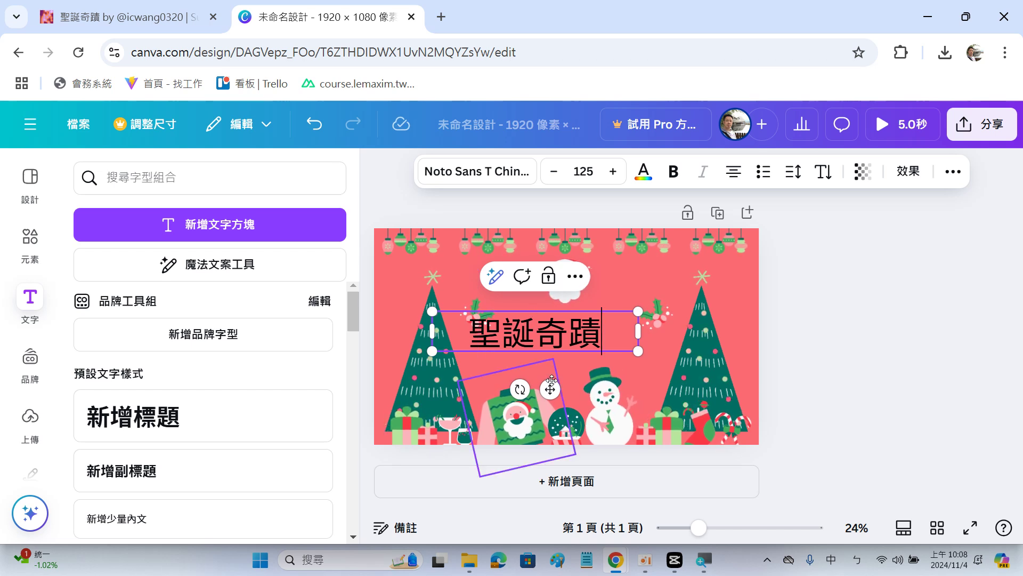
pyautogui.moveTo(552, 388); pyautogui.dragTo(586, 384)
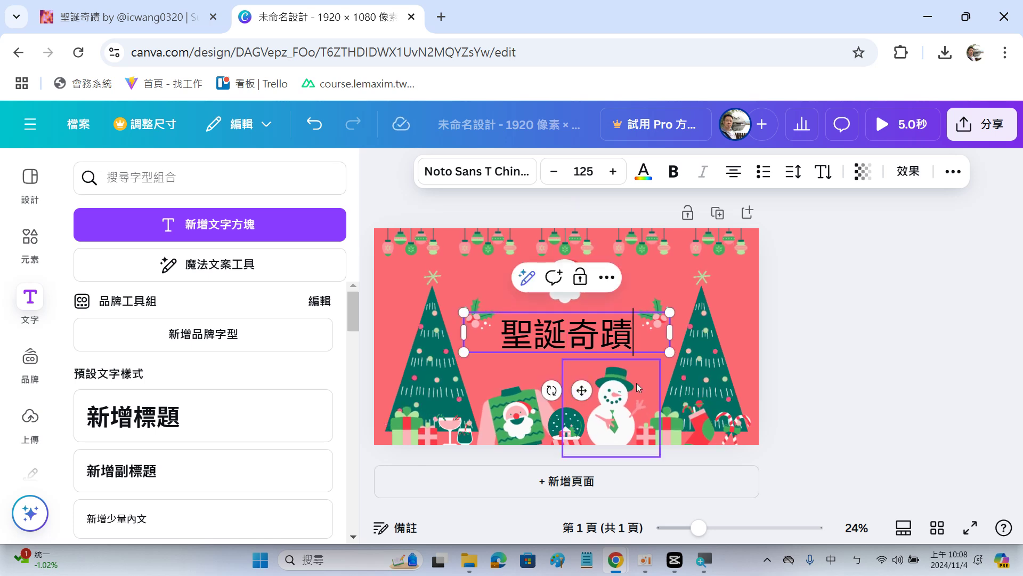
# Step: Set the colour of the 聖誕奇蹟 text to golden yellow #F8CA65
pyautogui.moveTo(631, 333); pyautogui.dragTo(500, 333)
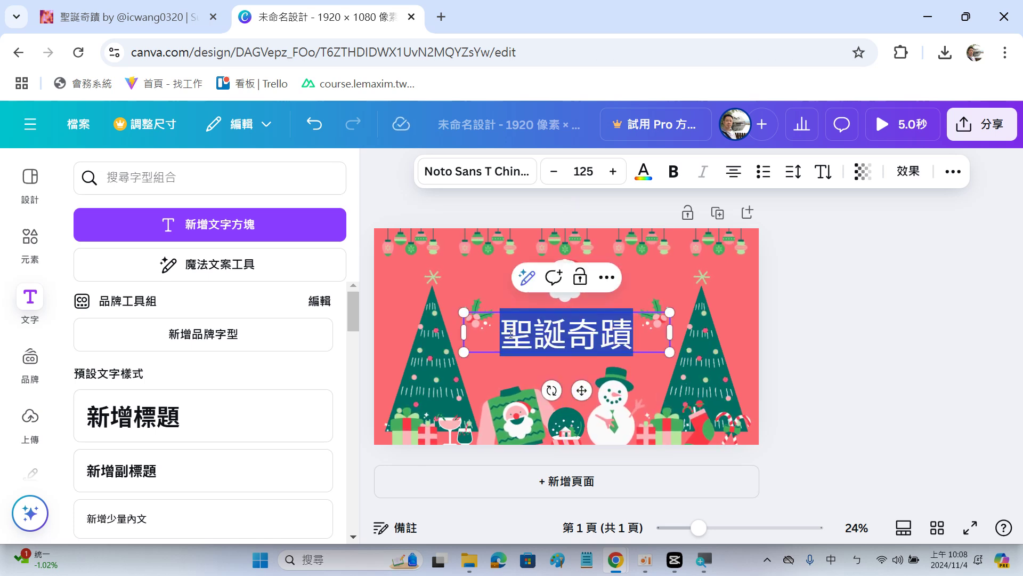
pyautogui.click(644, 172)
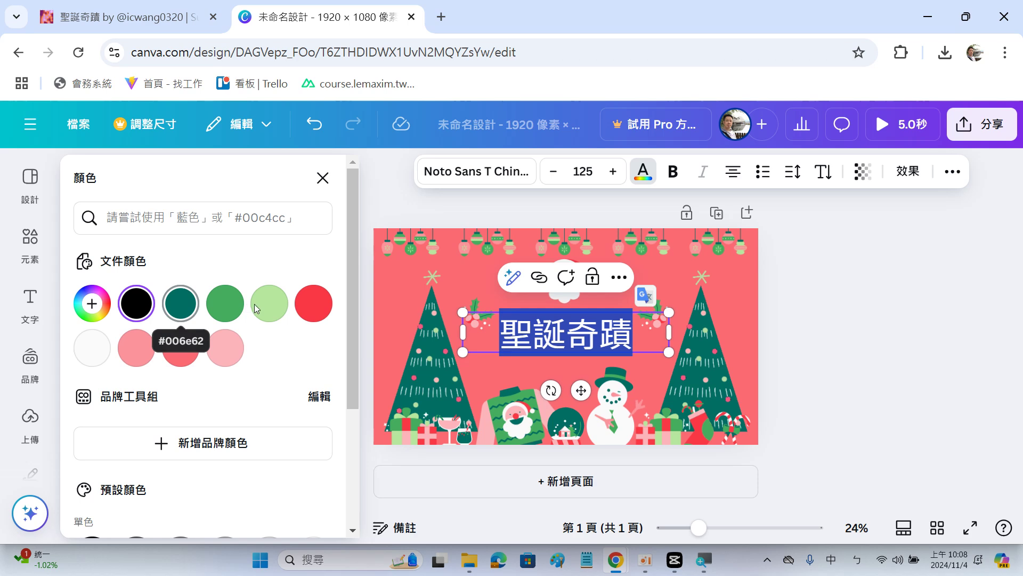
pyautogui.click(97, 305)
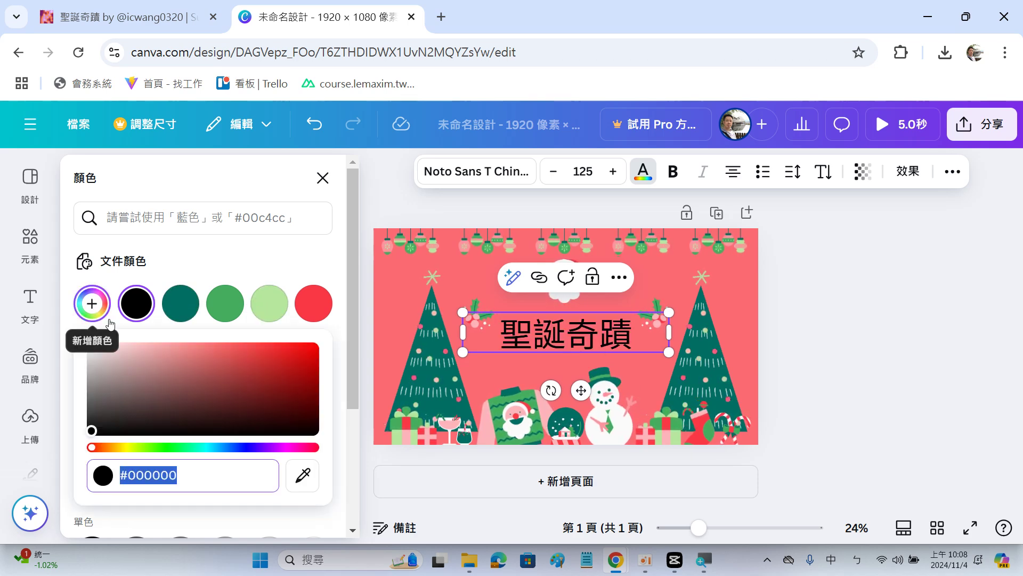
pyautogui.click(101, 430)
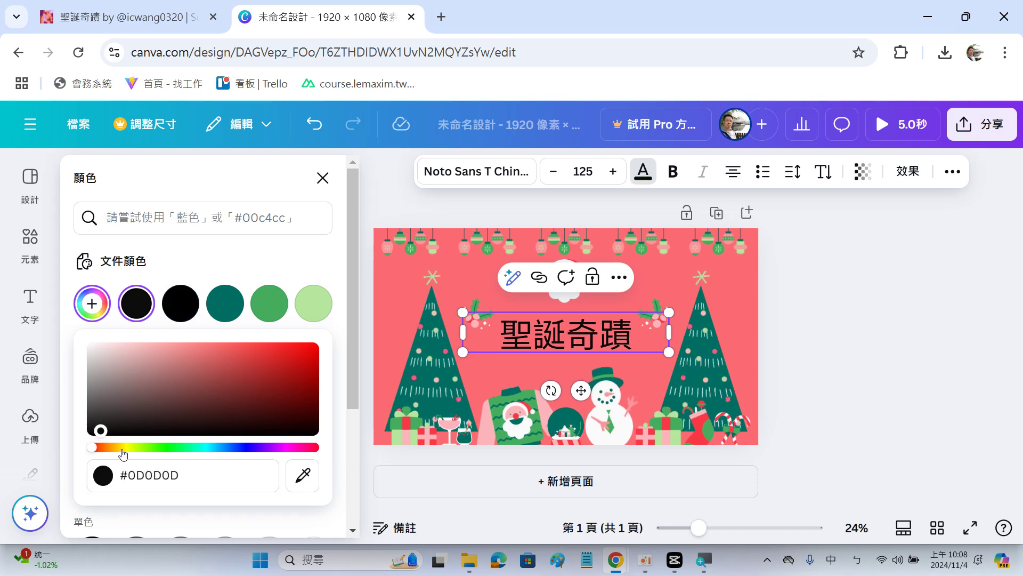
pyautogui.click(122, 448)
pyautogui.moveTo(122, 447); pyautogui.dragTo(224, 347)
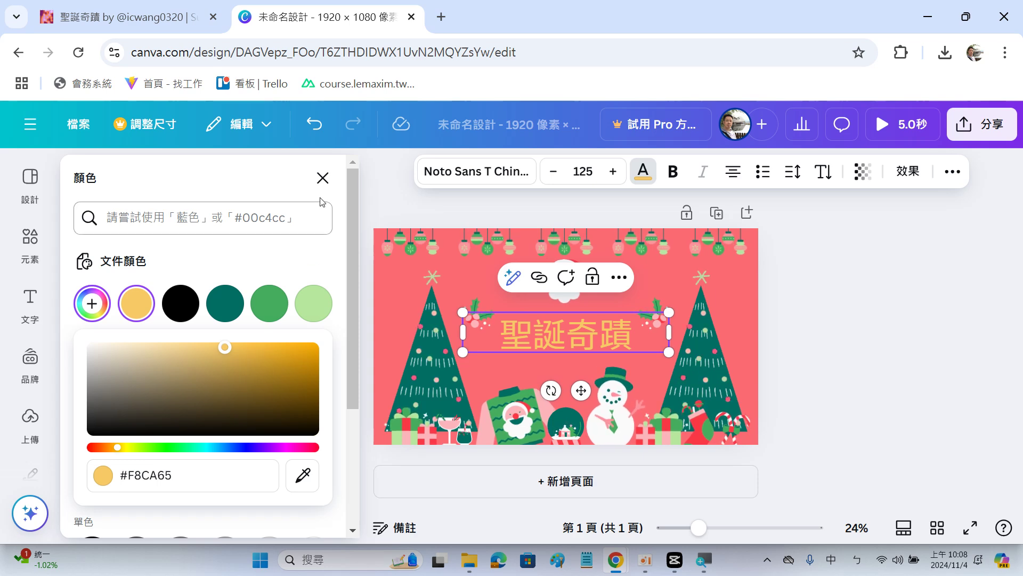
pyautogui.click(322, 178)
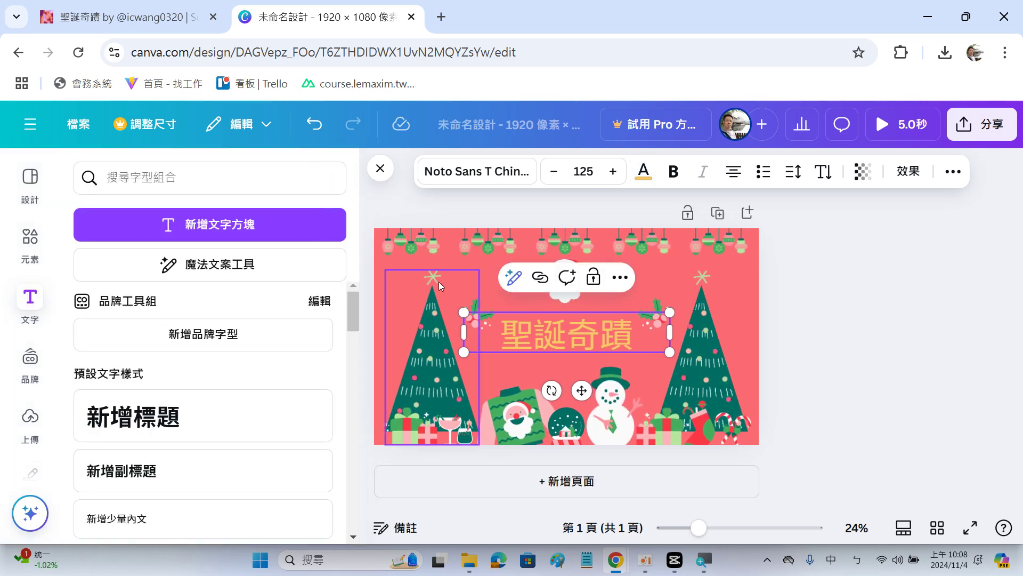
# Step: Remove the 聖誕奇蹟 text box so the page holds only the Christmas artwork
pyautogui.click(527, 338)
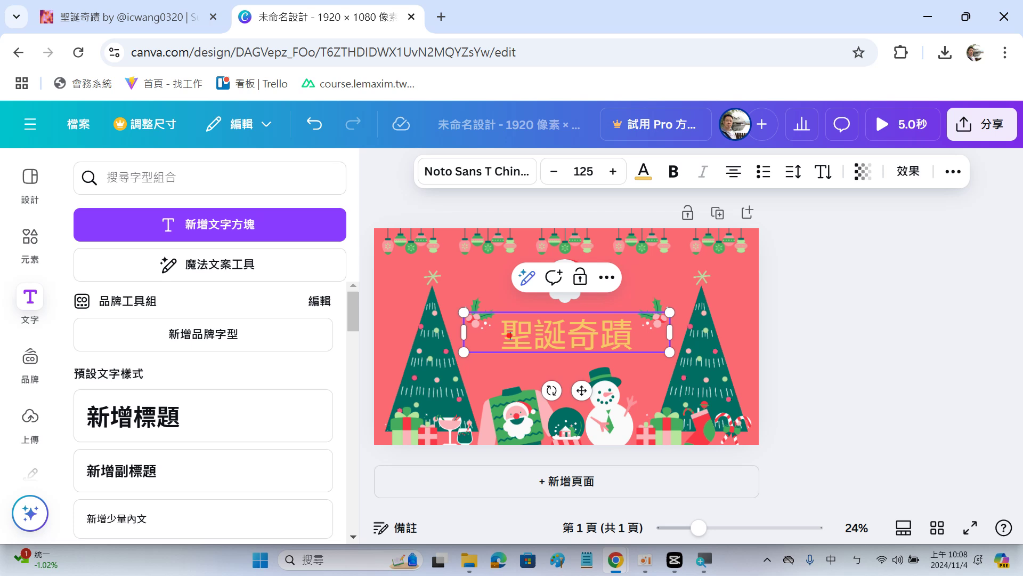
pyautogui.moveTo(502, 335); pyautogui.dragTo(533, 336)
pyautogui.hotkey('shift', 'Right')
pyautogui.hotkey('shift', 'Right')
pyautogui.hotkey('shift', 'Right')
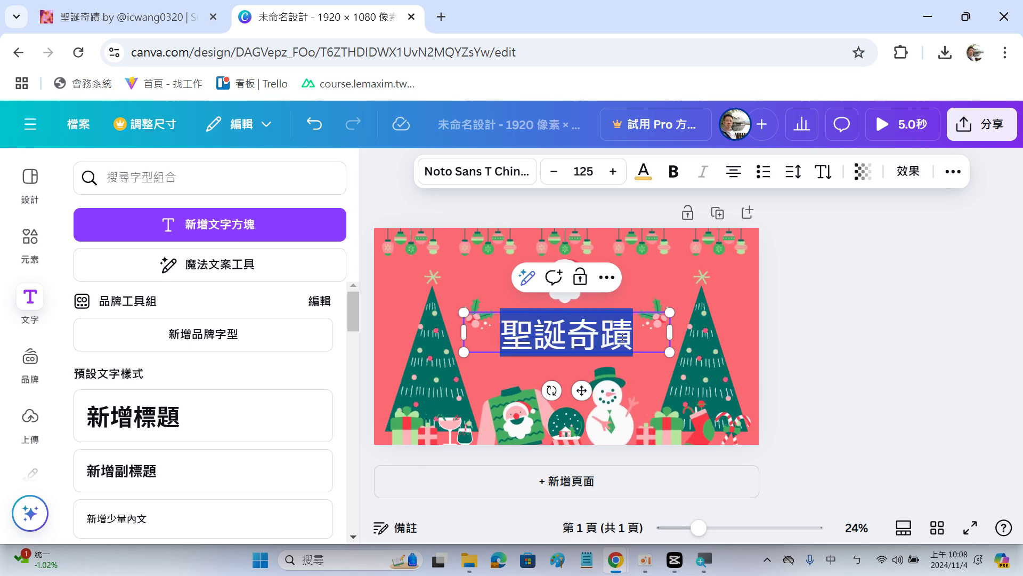
pyautogui.moveTo(355, 317); pyautogui.dragTo(247, 322)
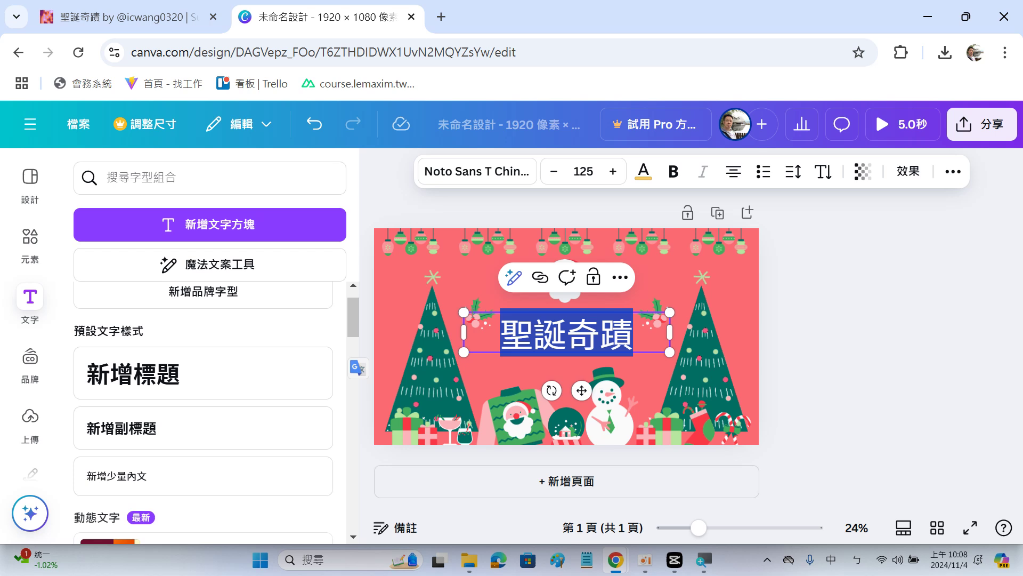
pyautogui.click(472, 316)
pyautogui.press('Delete')
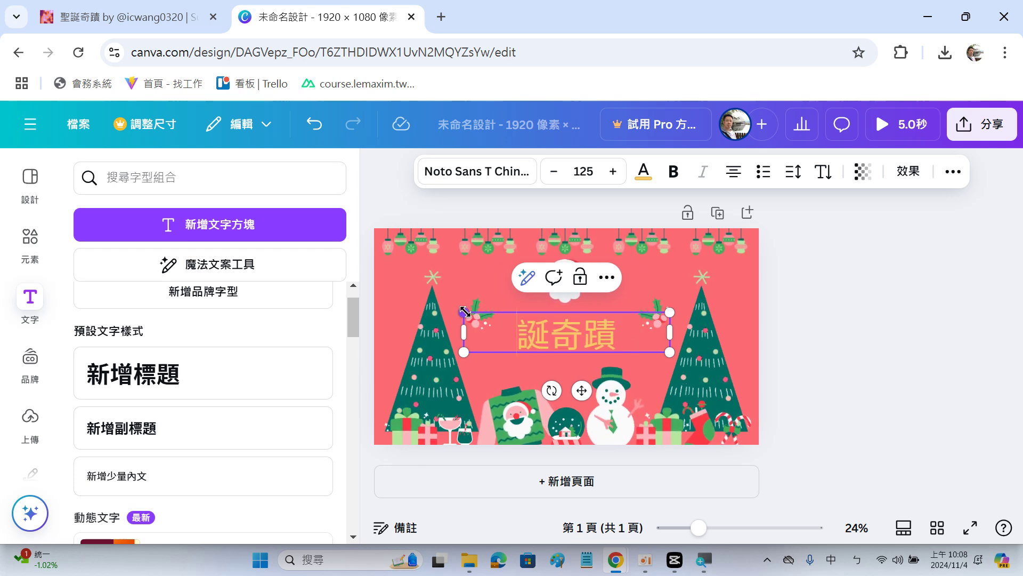
pyautogui.press('Delete')
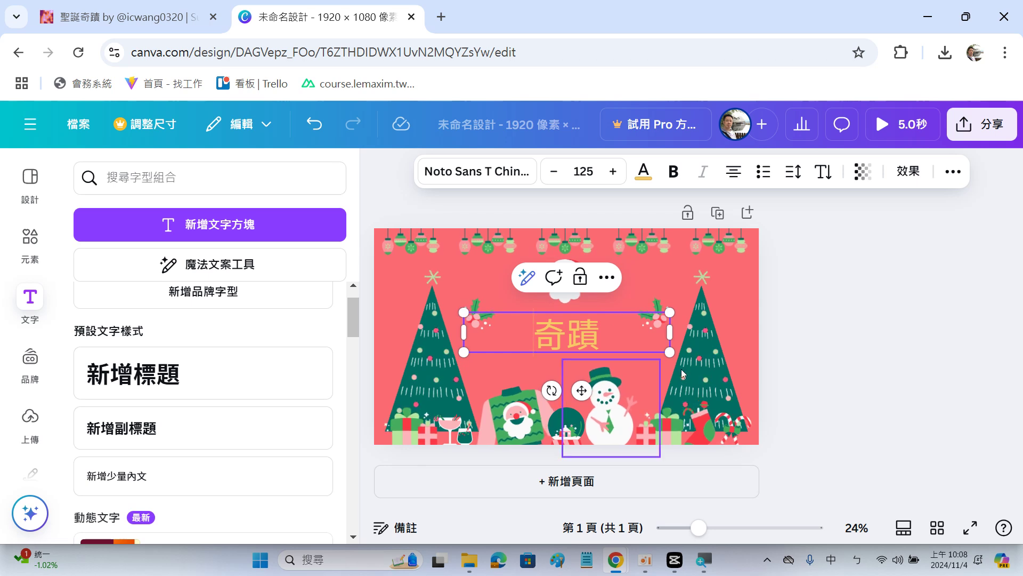
pyautogui.click(811, 357)
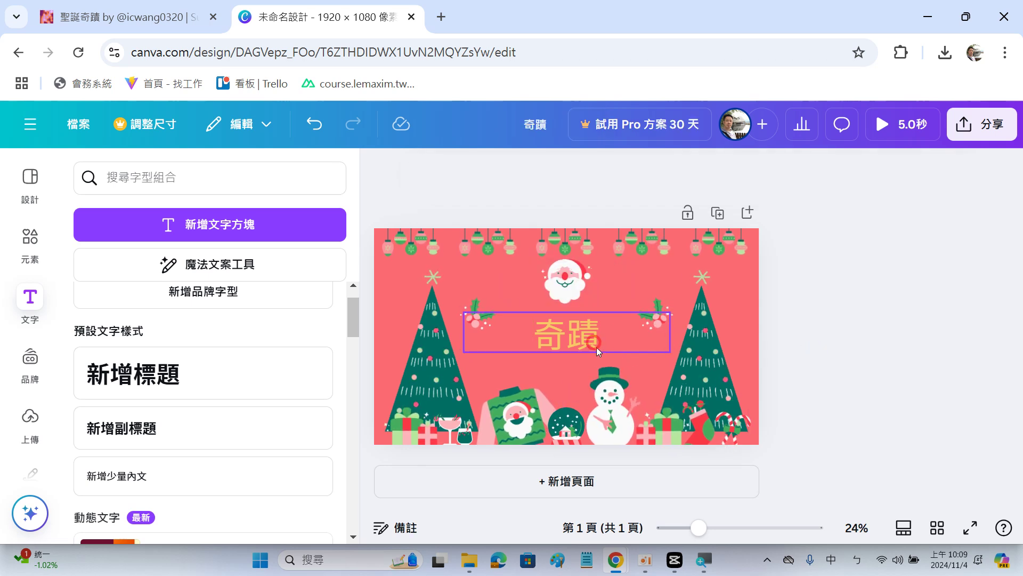
pyautogui.click(602, 348)
pyautogui.click(606, 277)
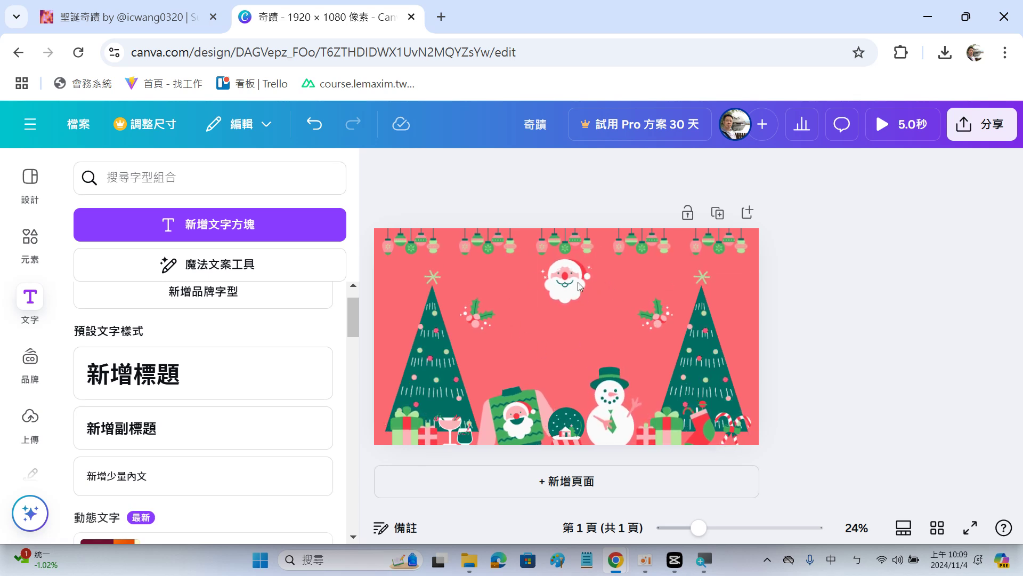
# Step: Download the text-free Christmas design as an MP4 video at 1080p (HD) and switch to JianYing
pyautogui.click(982, 125)
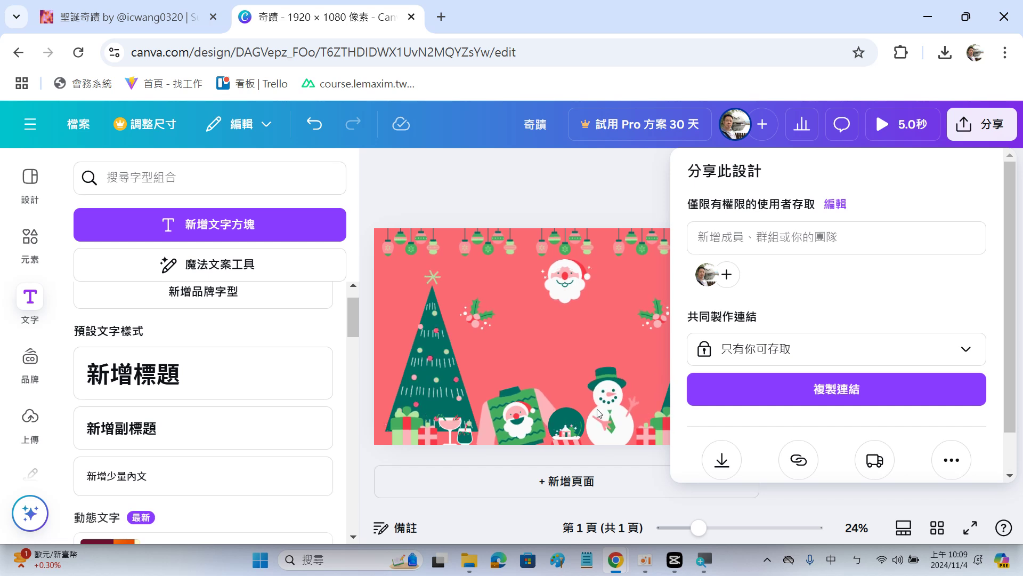
pyautogui.click(722, 459)
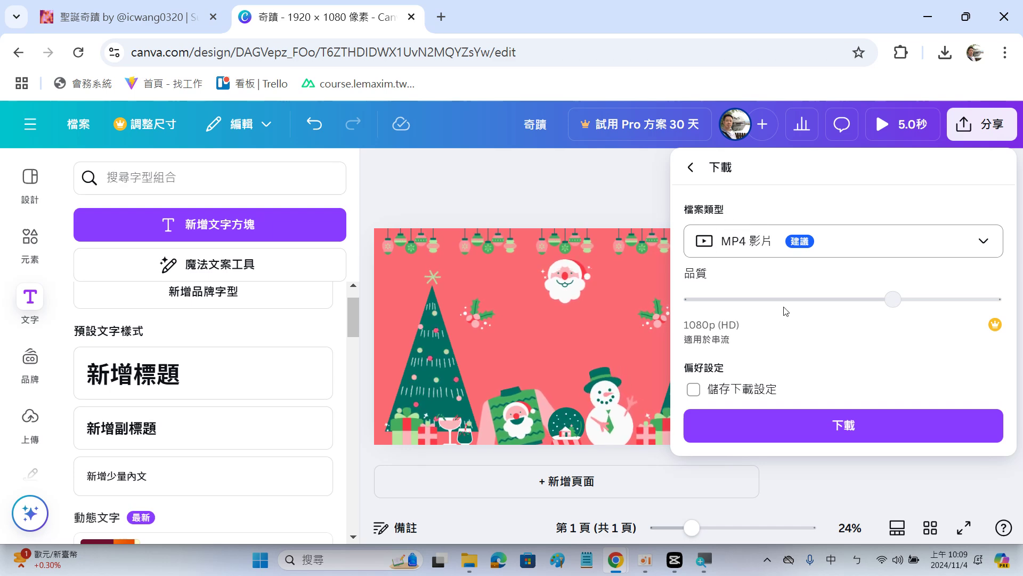
pyautogui.click(830, 423)
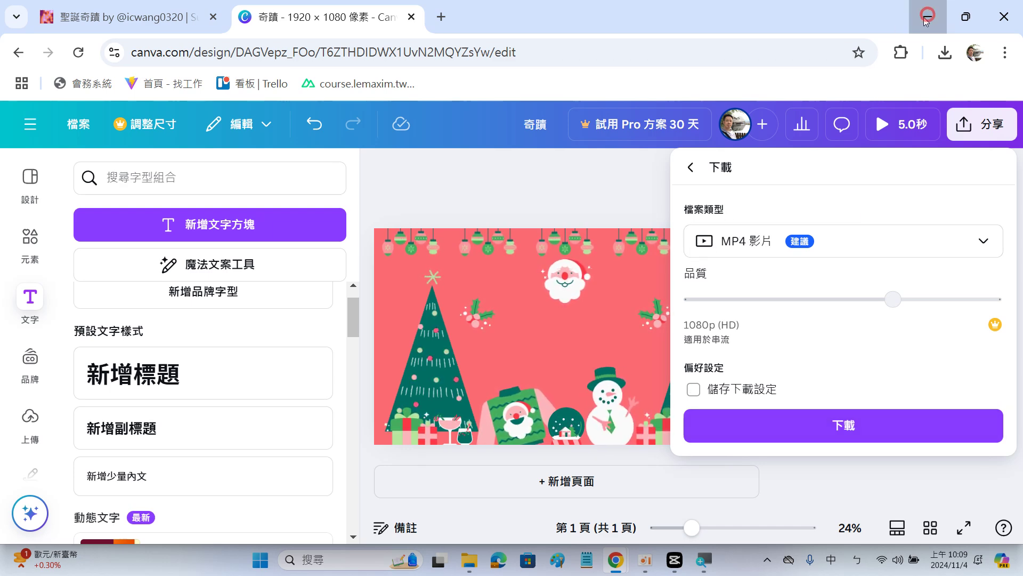
pyautogui.hotkey('alt', 'Tab')
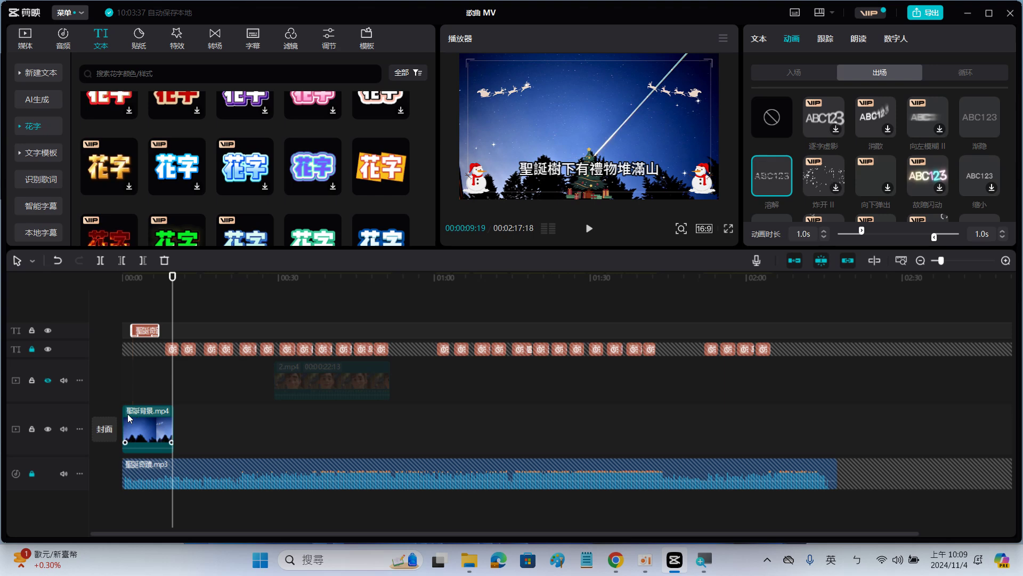
# Step: Return the playhead to the start of the timeline and hide the opening title's text track
pyautogui.click(171, 301)
pyautogui.click(120, 301)
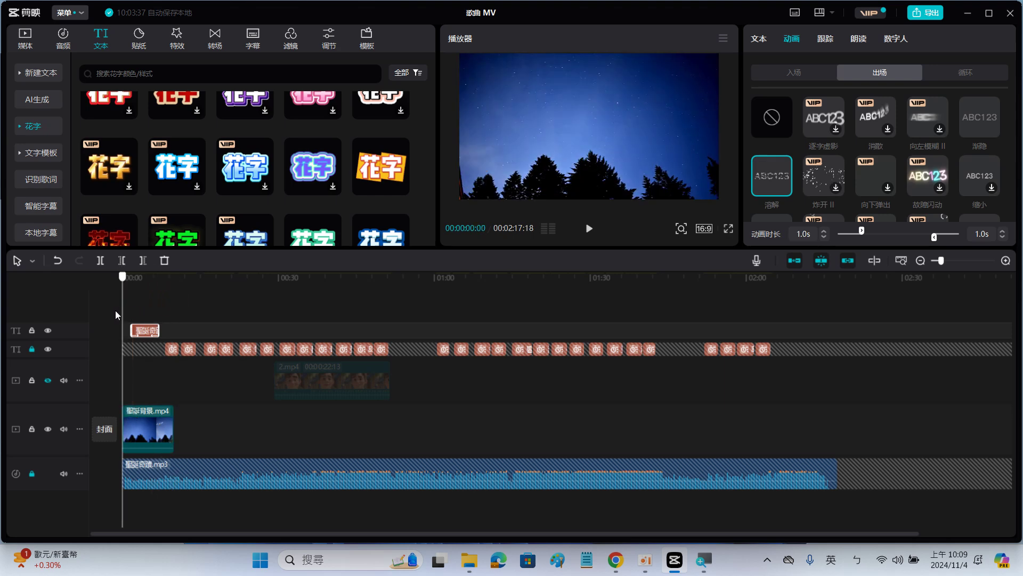
pyautogui.click(16, 36)
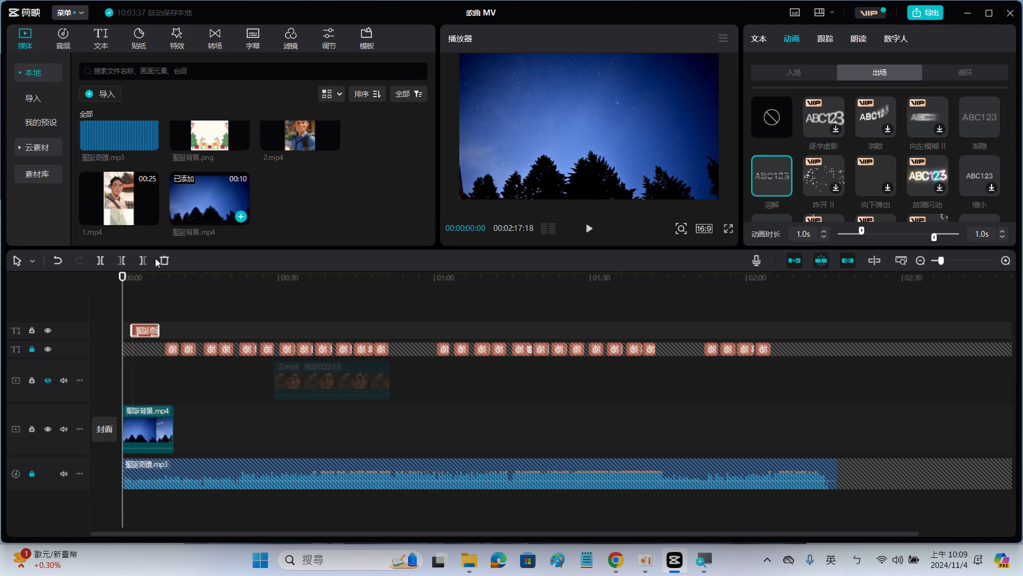
pyautogui.moveTo(126, 303); pyautogui.dragTo(75, 313)
pyautogui.click(48, 331)
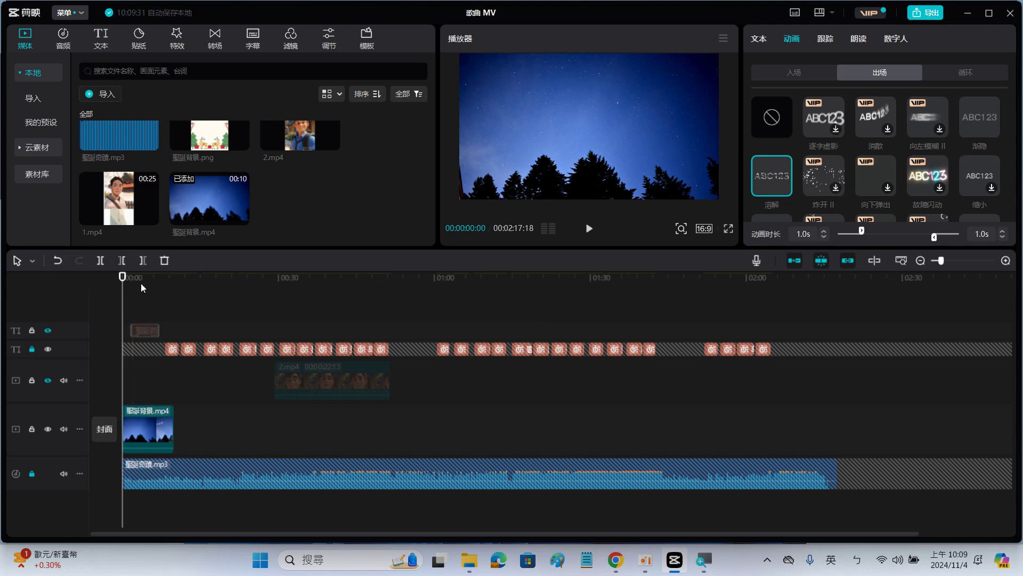
# Step: Browse the popular text templates and the fancy-text (花字) styles available for a title
pyautogui.click(104, 42)
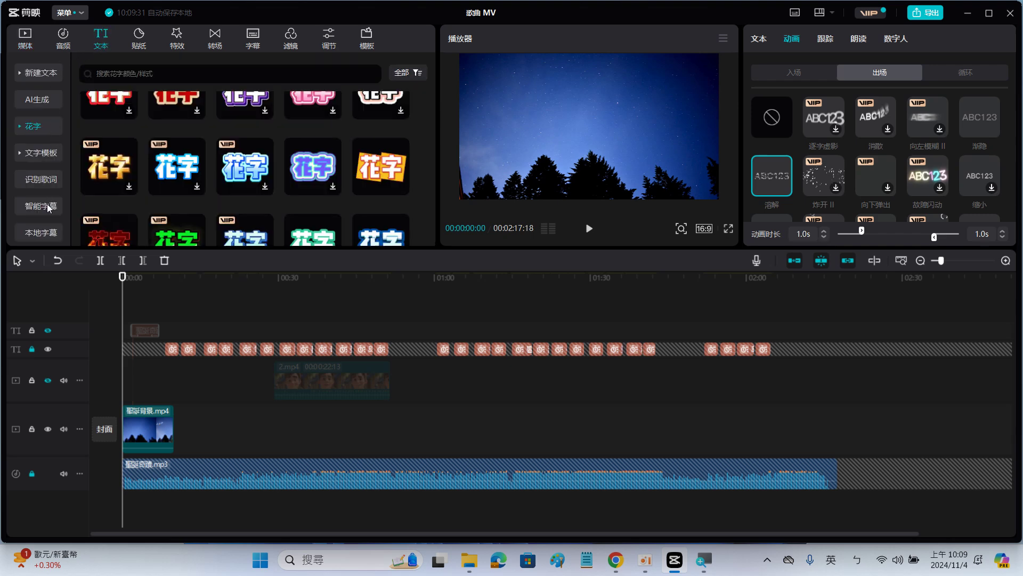
pyautogui.click(53, 155)
pyautogui.moveTo(336, 152)
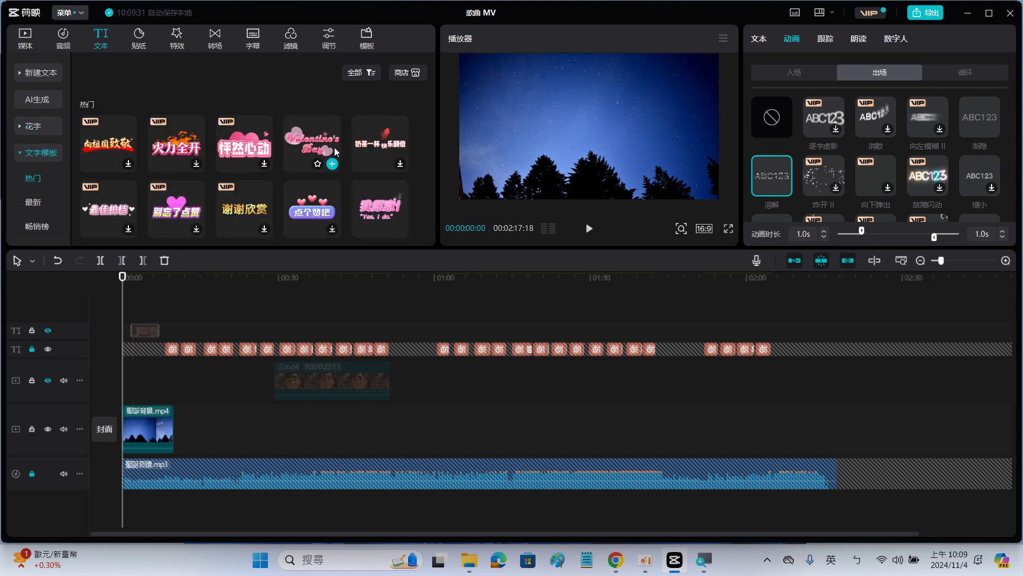
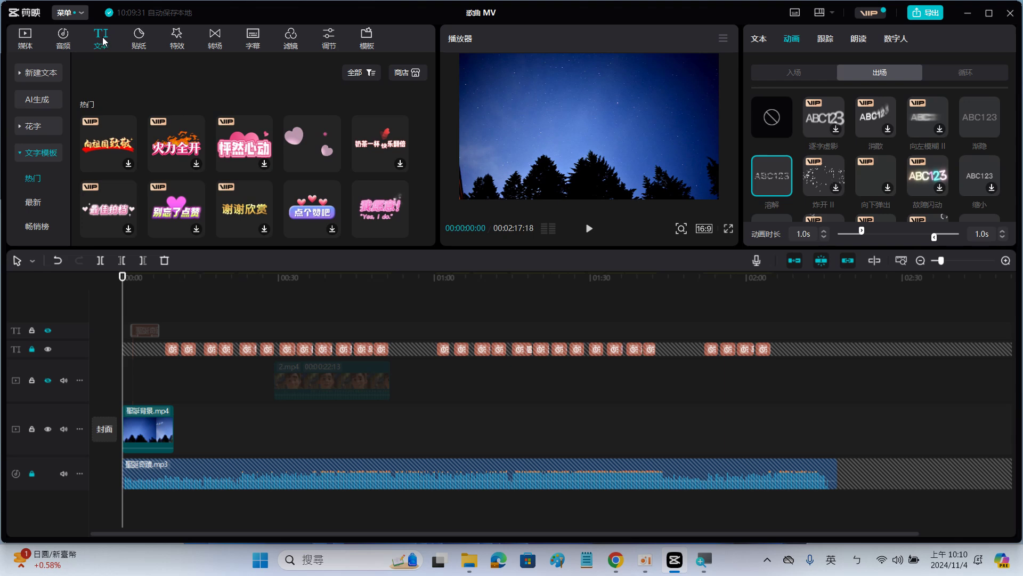
pyautogui.click(41, 133)
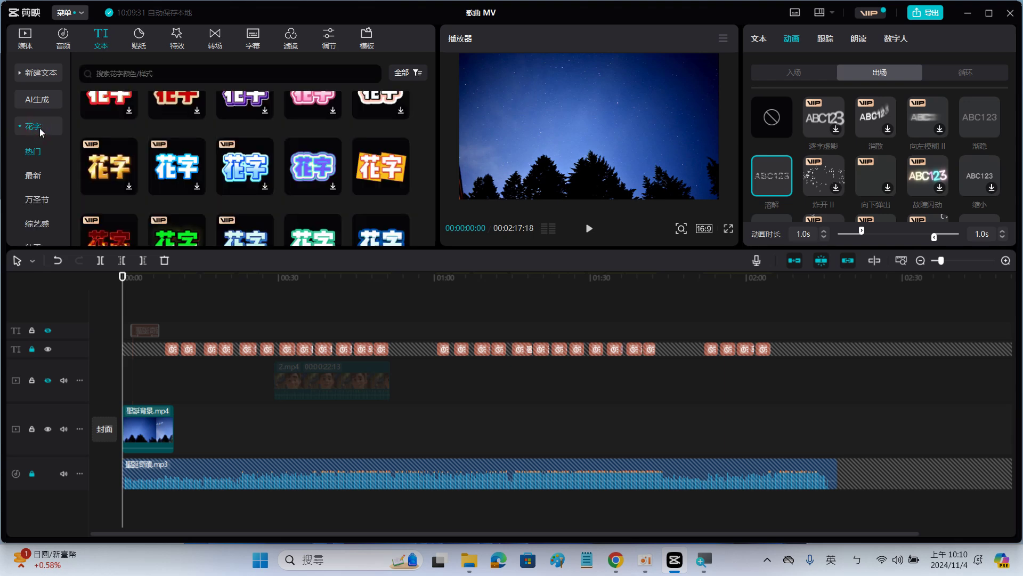
pyautogui.moveTo(384, 183)
pyautogui.scroll(-2, 380, 190)
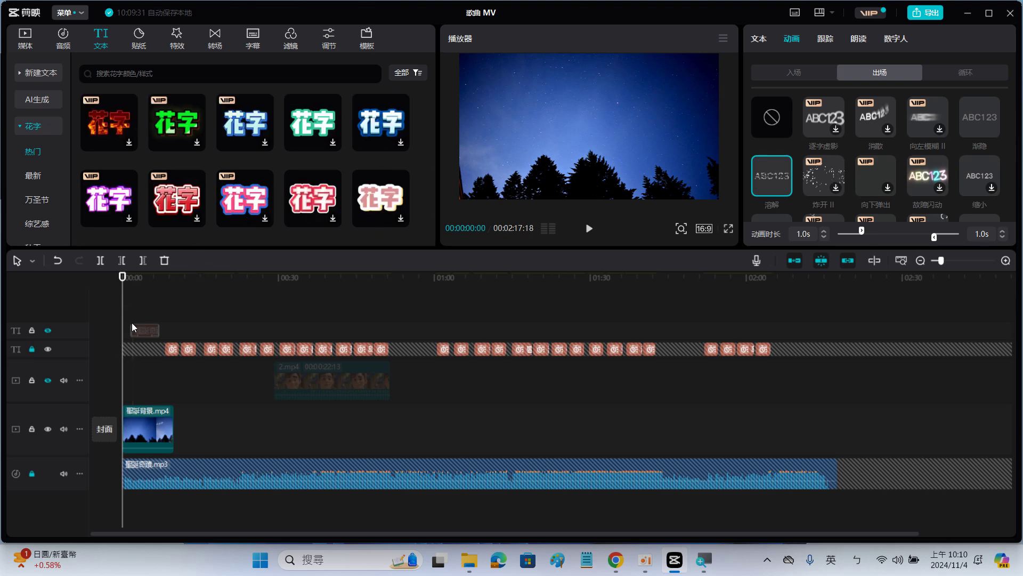
# Step: Unhide the opening title's track and check the text content of the 聖誕奇蹟 title
pyautogui.click(47, 329)
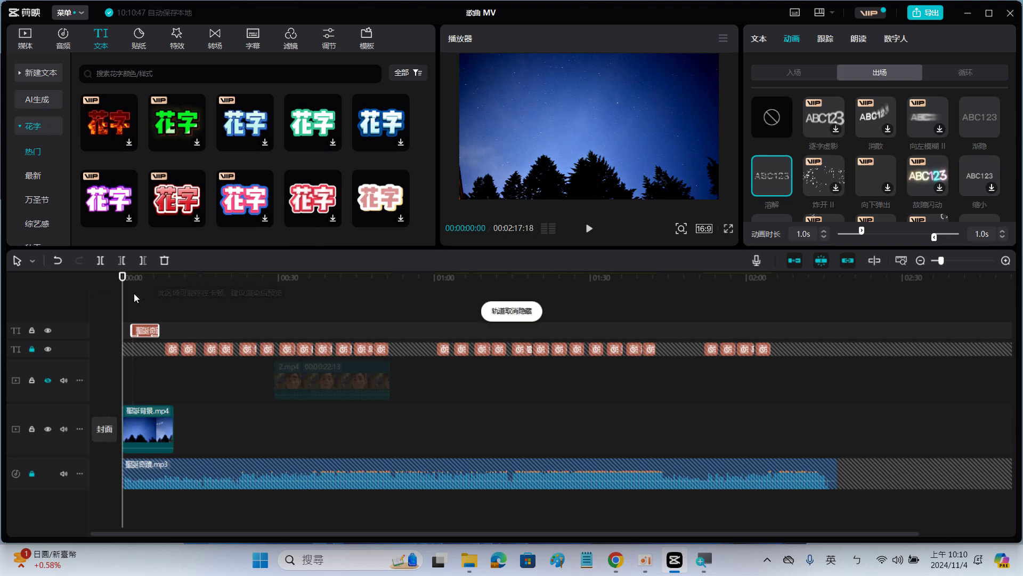
pyautogui.click(146, 307)
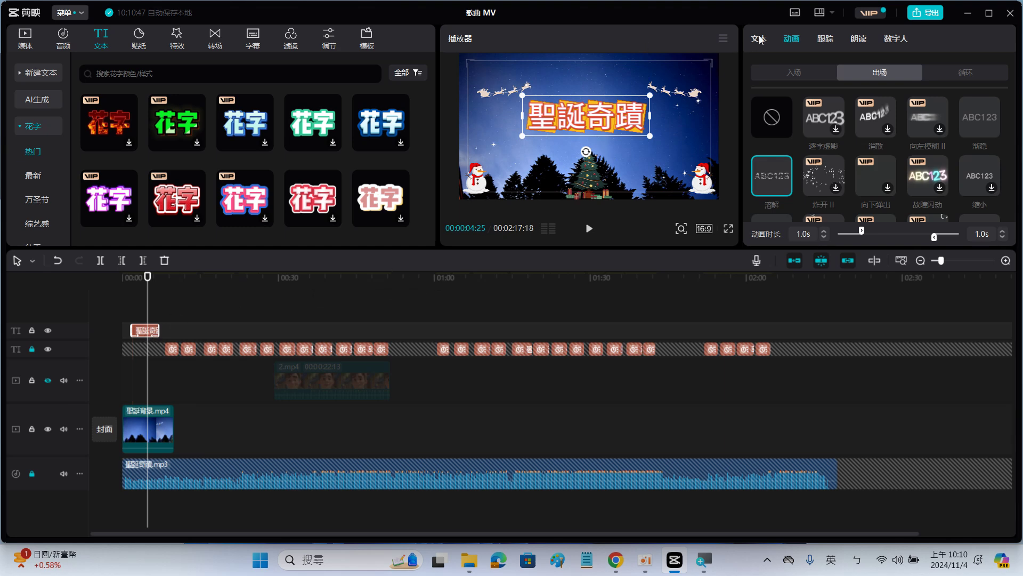
pyautogui.click(759, 38)
pyautogui.moveTo(799, 102); pyautogui.dragTo(749, 104)
pyautogui.click(817, 99)
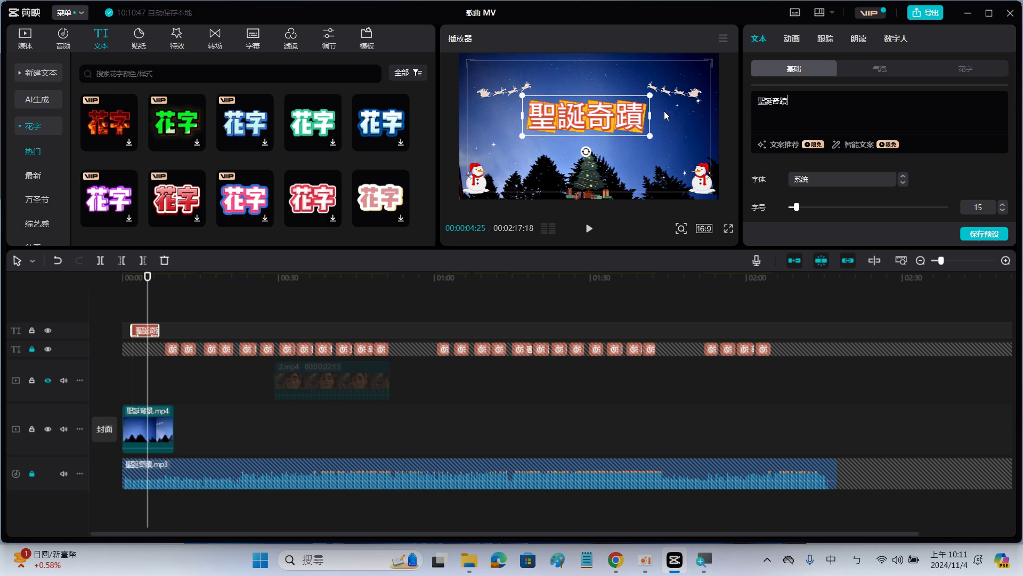
# Step: Review the entrance (入场) and exit (出场) animations applied to the 聖誕奇蹟 title
pyautogui.click(793, 41)
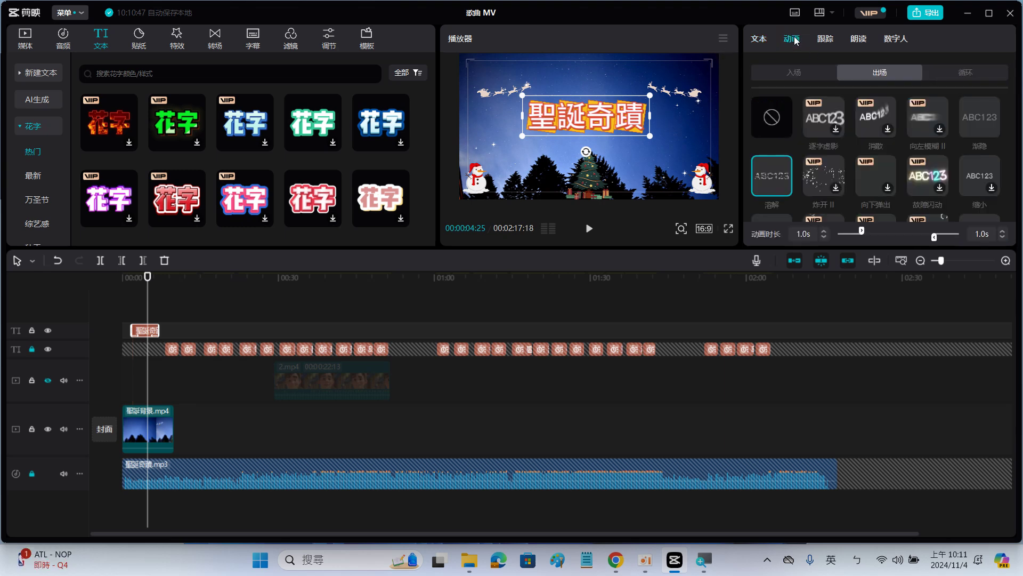
pyautogui.click(789, 75)
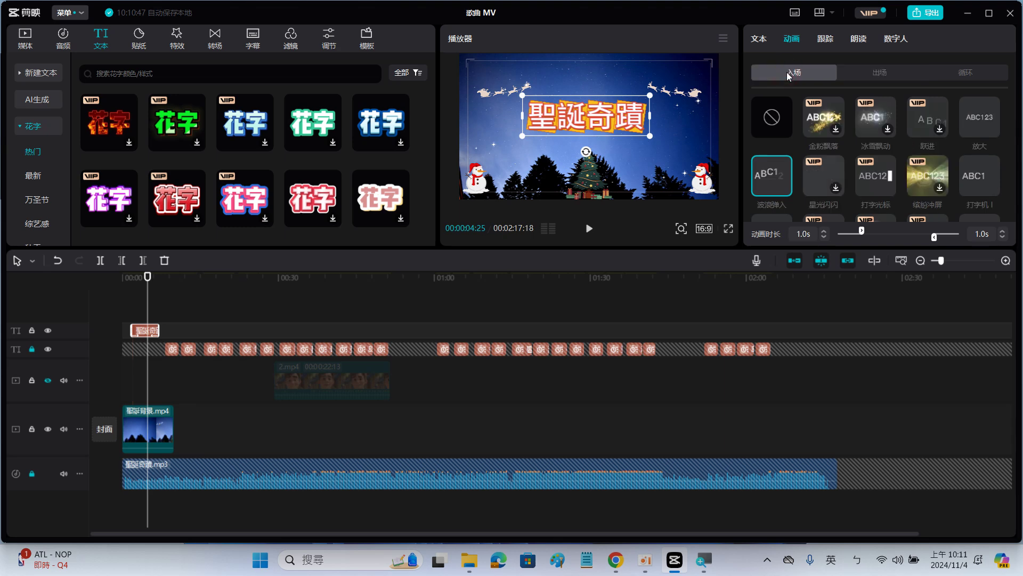
pyautogui.click(878, 75)
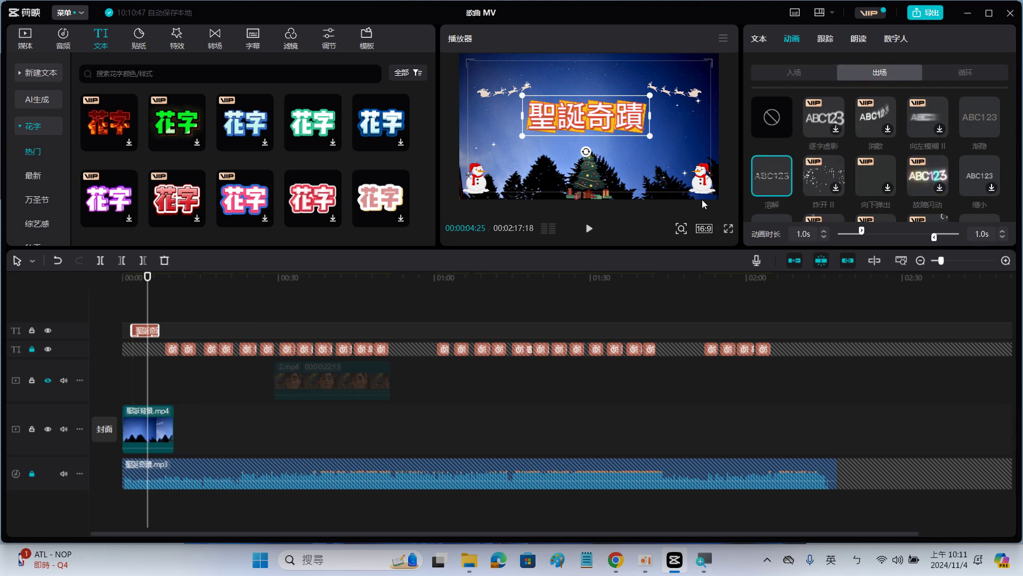
pyautogui.click(776, 76)
pyautogui.click(878, 78)
# Step: Play the video from the beginning to check the opening title, the first lyric subtitles and where the background clip ends
pyautogui.moveTo(147, 296); pyautogui.dragTo(122, 298)
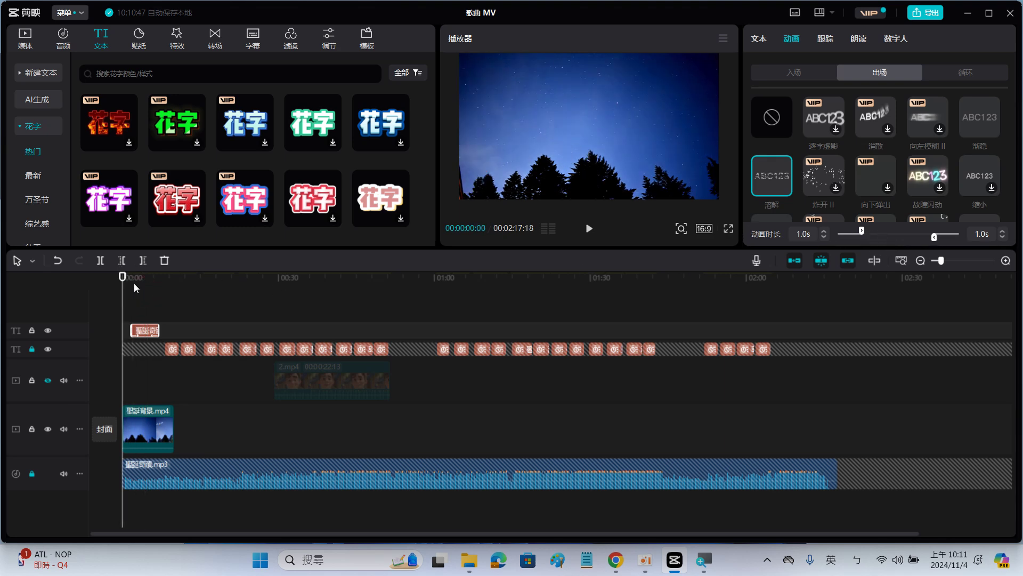
pyautogui.click(590, 229)
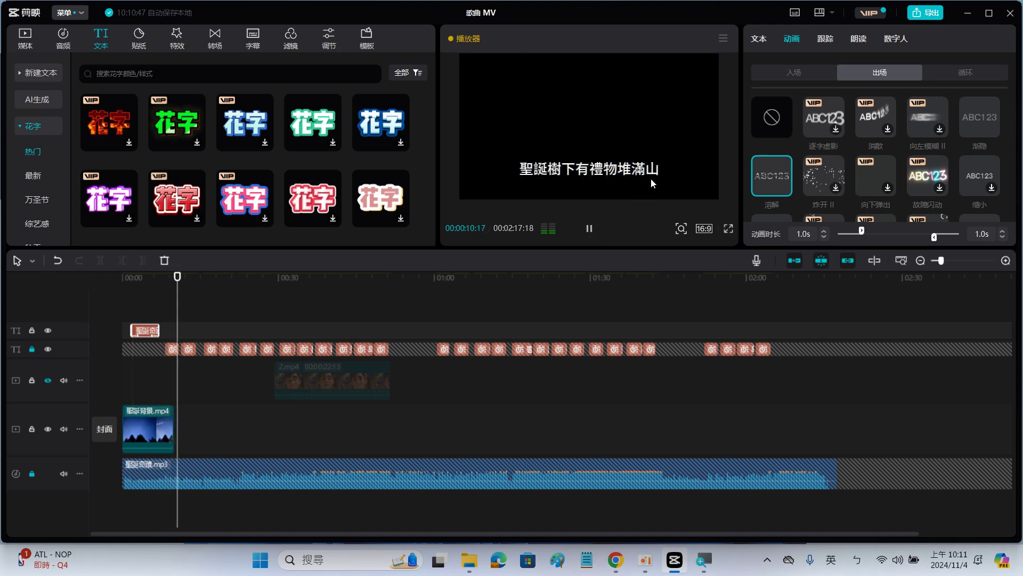
pyautogui.click(590, 228)
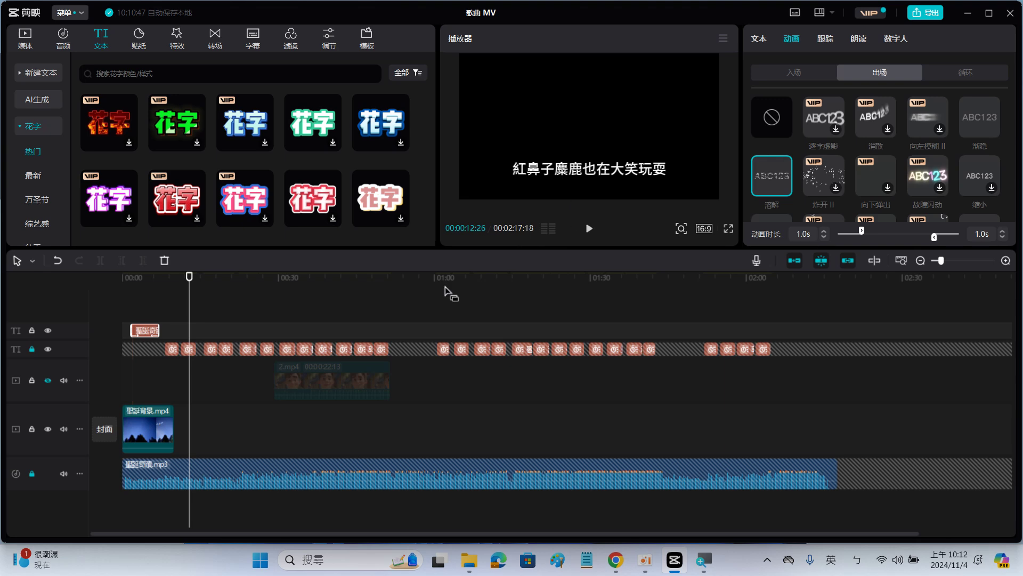
pyautogui.click(186, 396)
pyautogui.moveTo(186, 396)
pyautogui.mouseDown()
pyautogui.moveTo(139, 396)
pyautogui.moveTo(172, 398)
pyautogui.mouseUp()
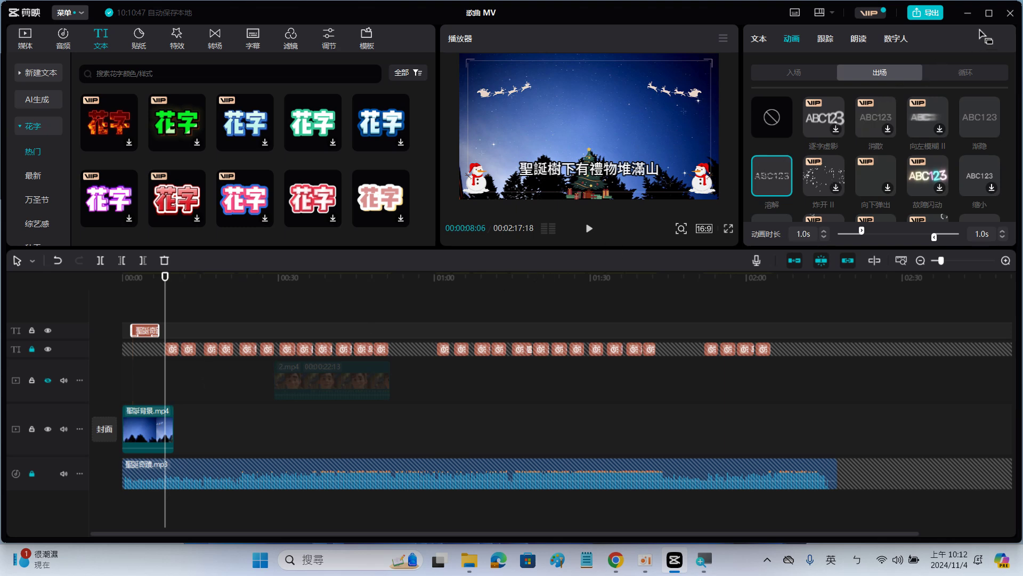
# Step: Close the project and duplicate the 歌曲 MV draft
pyautogui.click(1008, 14)
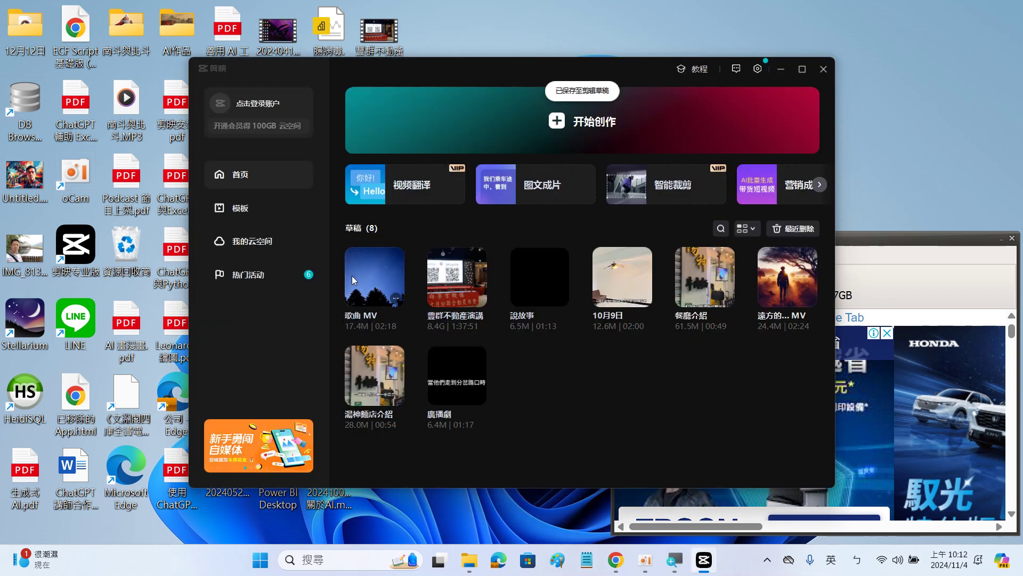
pyautogui.click(396, 299)
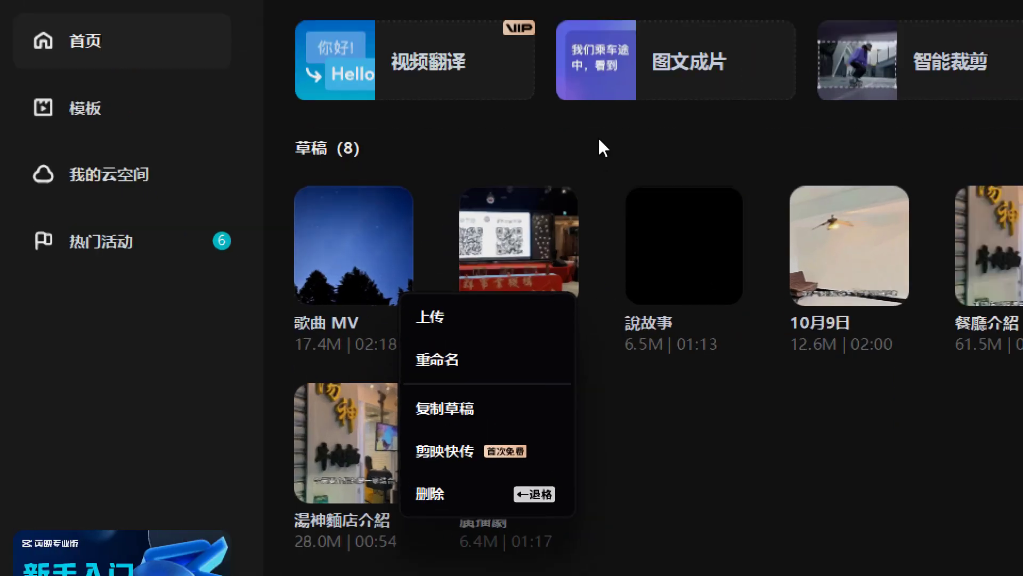
pyautogui.click(588, 395)
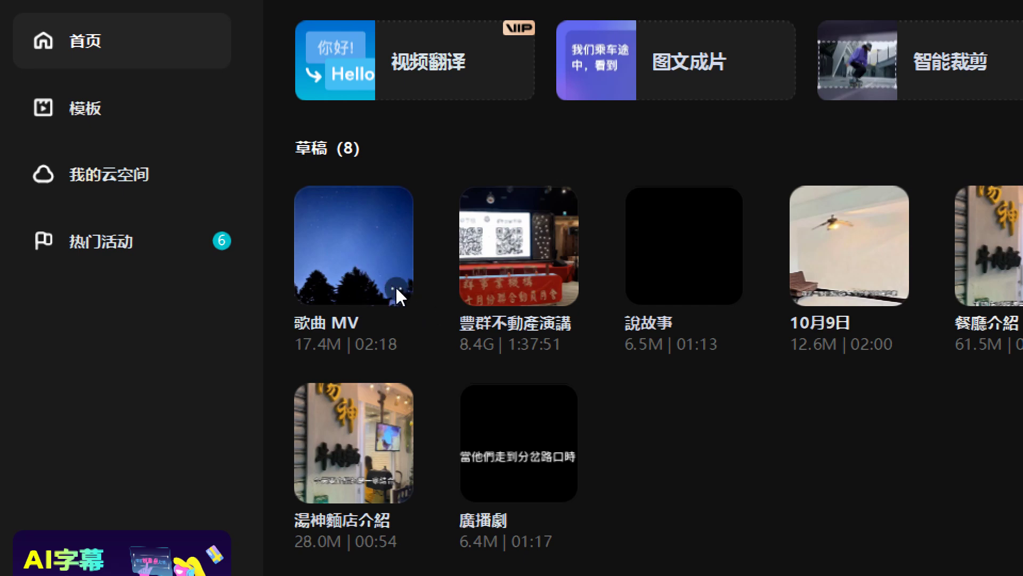
pyautogui.click(395, 288)
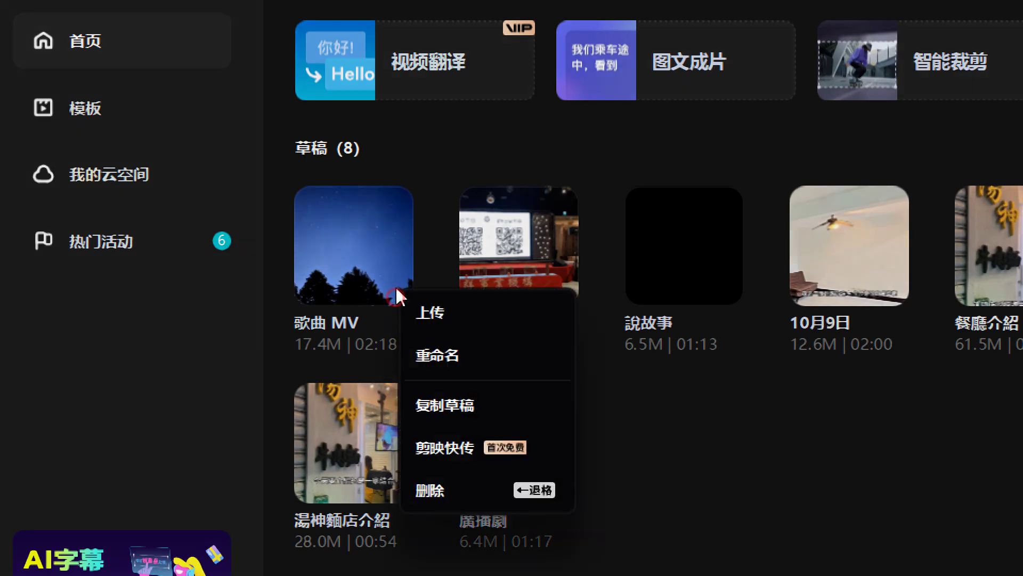
pyautogui.click(444, 406)
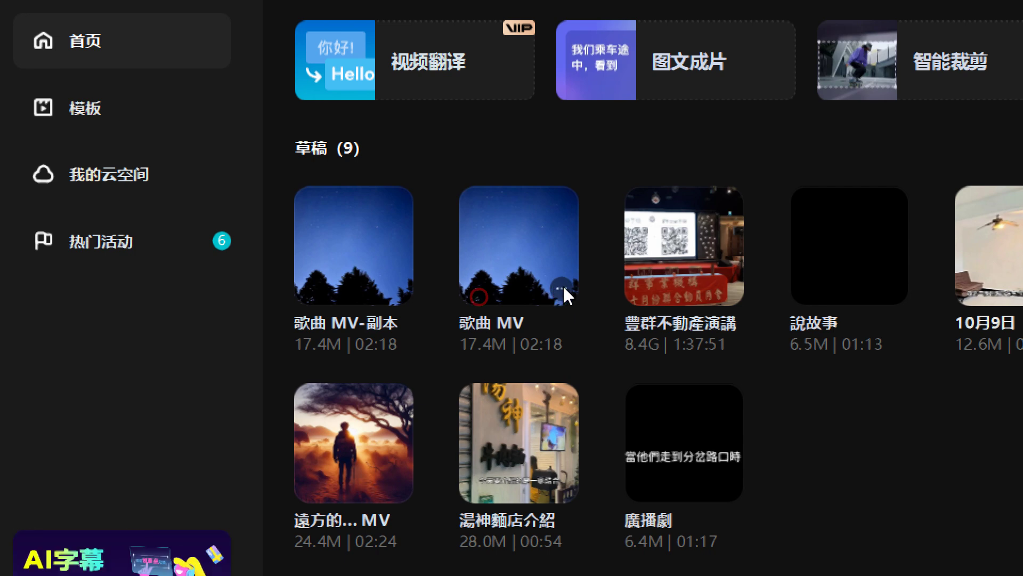
# Step: Rename the original 歌曲 MV draft as 歌曲 MV-直式
pyautogui.click(562, 287)
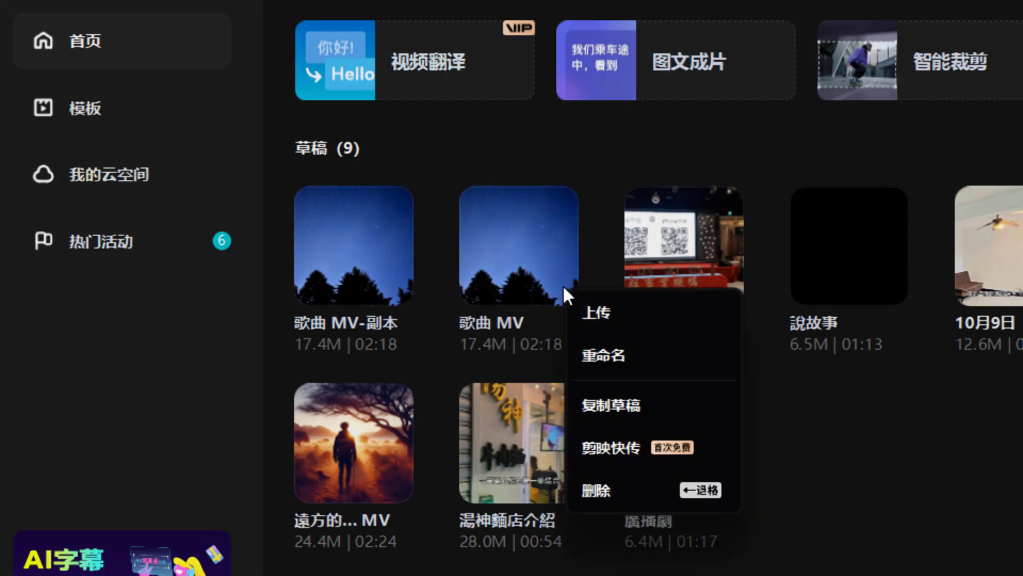
pyautogui.click(599, 350)
pyautogui.click(521, 316)
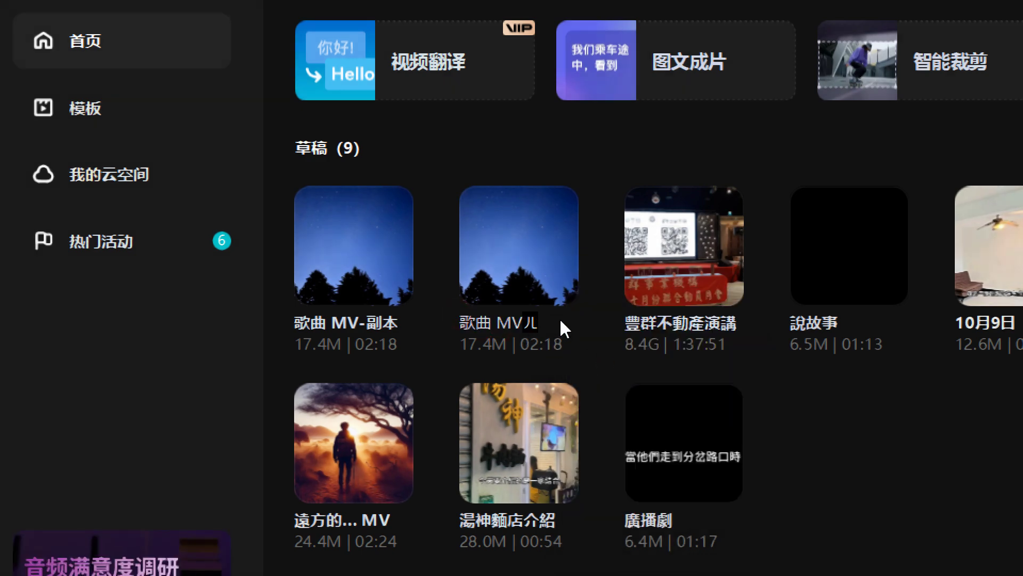
pyautogui.write('-')
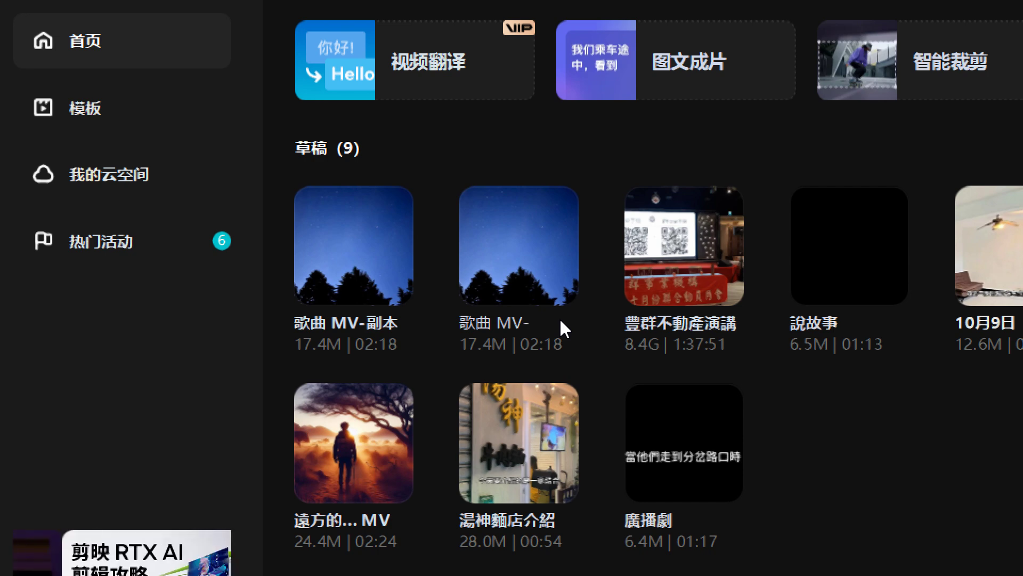
pyautogui.write('ㄓ')
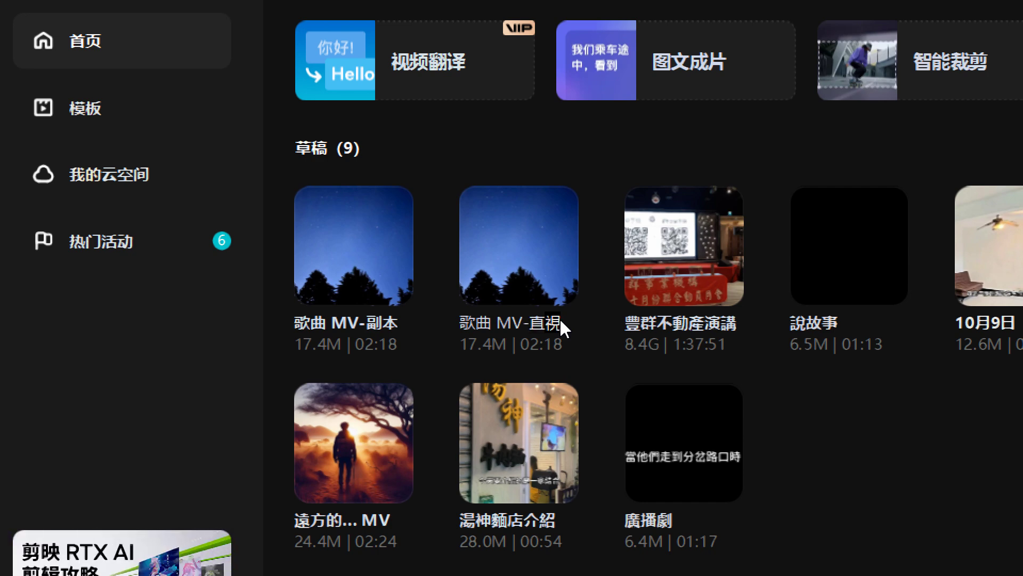
pyautogui.press('Down')
pyautogui.press('Down')
pyautogui.press('Down')
pyautogui.press('Down')
pyautogui.press('Down')
pyautogui.press('Return')
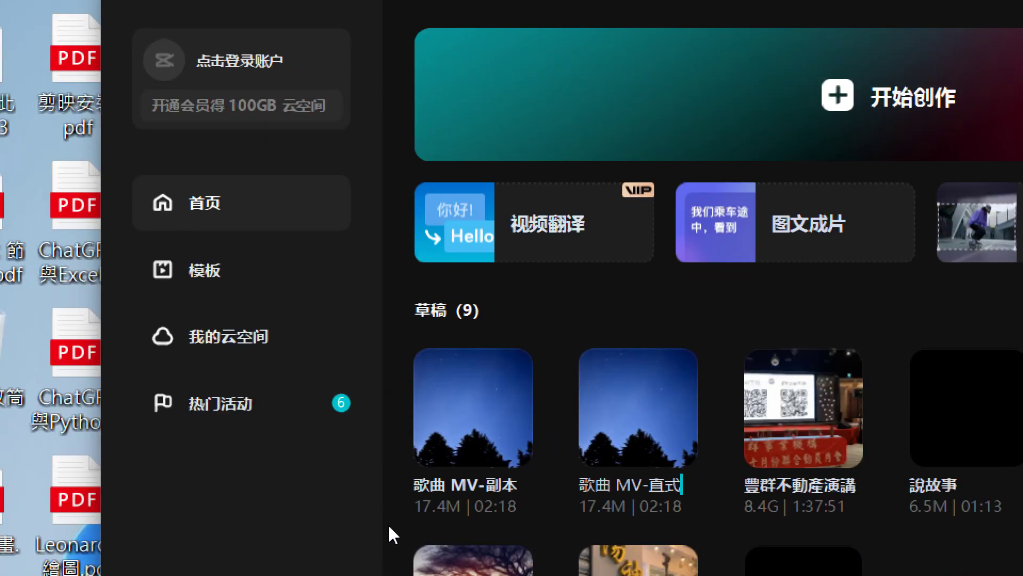
# Step: Rename the duplicated draft as 歌曲 MV-橫式
pyautogui.moveTo(514, 535)
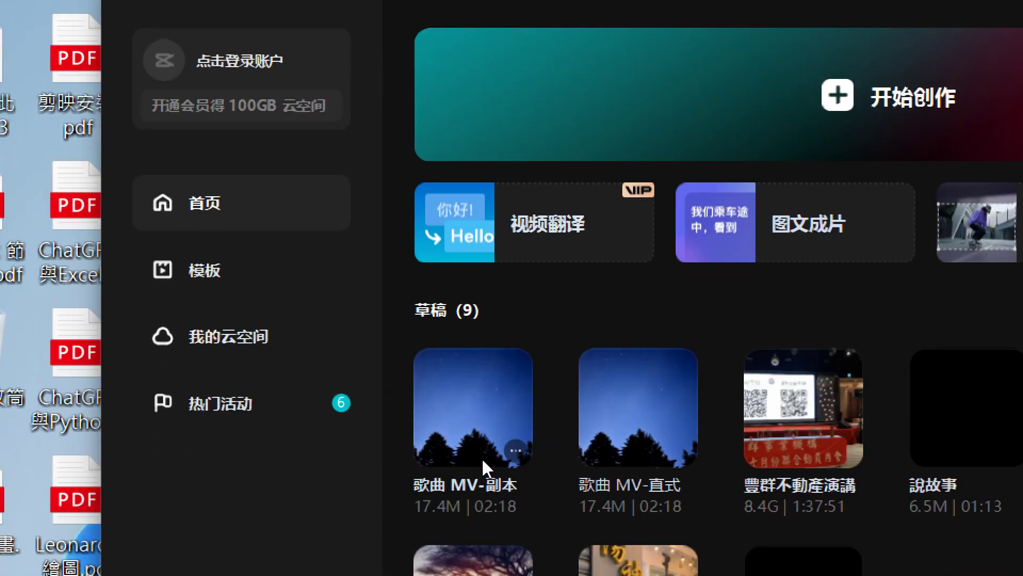
pyautogui.click(514, 451)
pyautogui.click(535, 512)
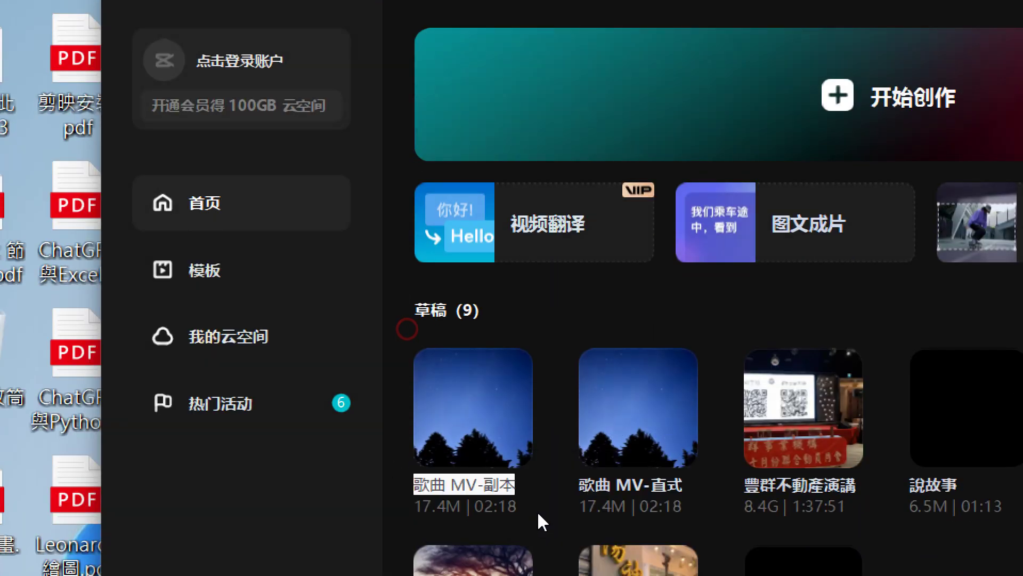
pyautogui.click(495, 487)
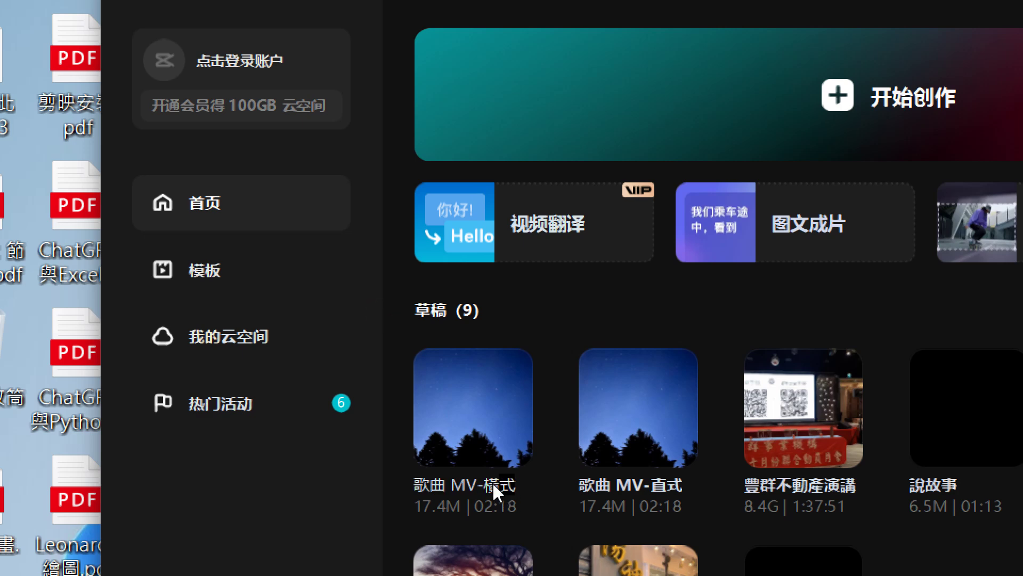
pyautogui.write('横式')
pyautogui.press('Return')
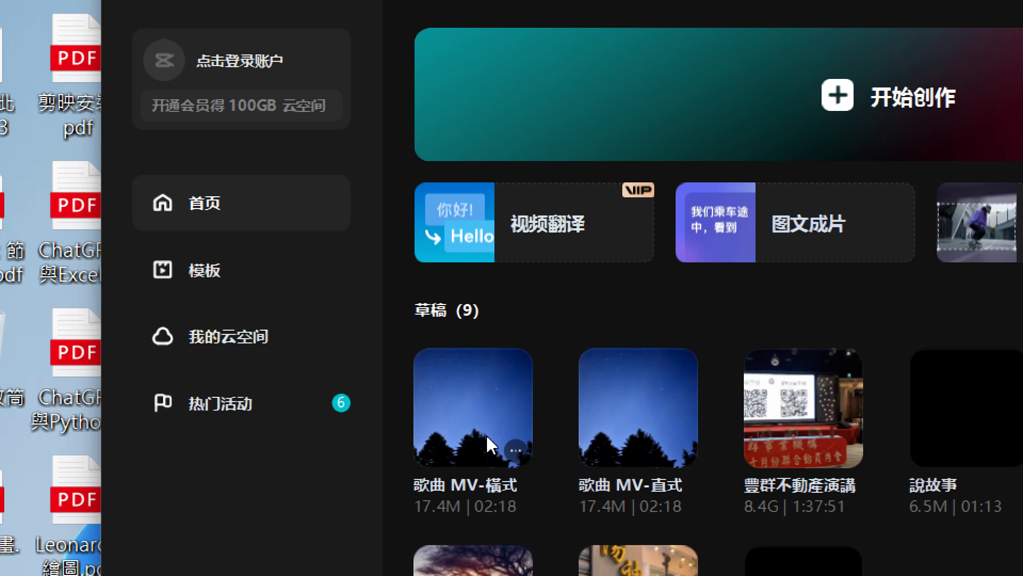
# Step: Open the 歌曲 MV-橫式 draft, select the 聖誕奇蹟 title clip and keep the playhead at the start of the timeline
pyautogui.click(486, 414)
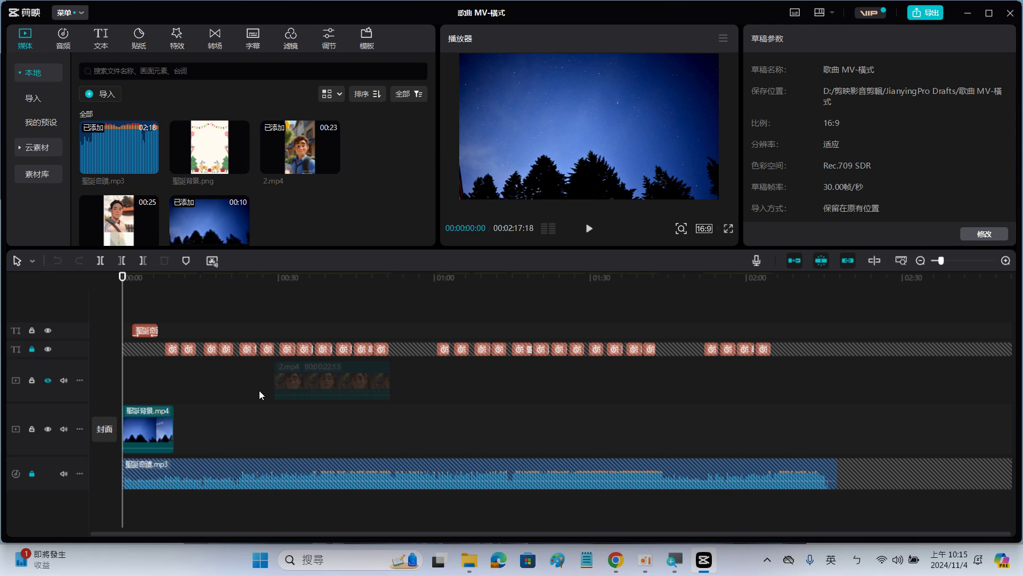
pyautogui.click(137, 415)
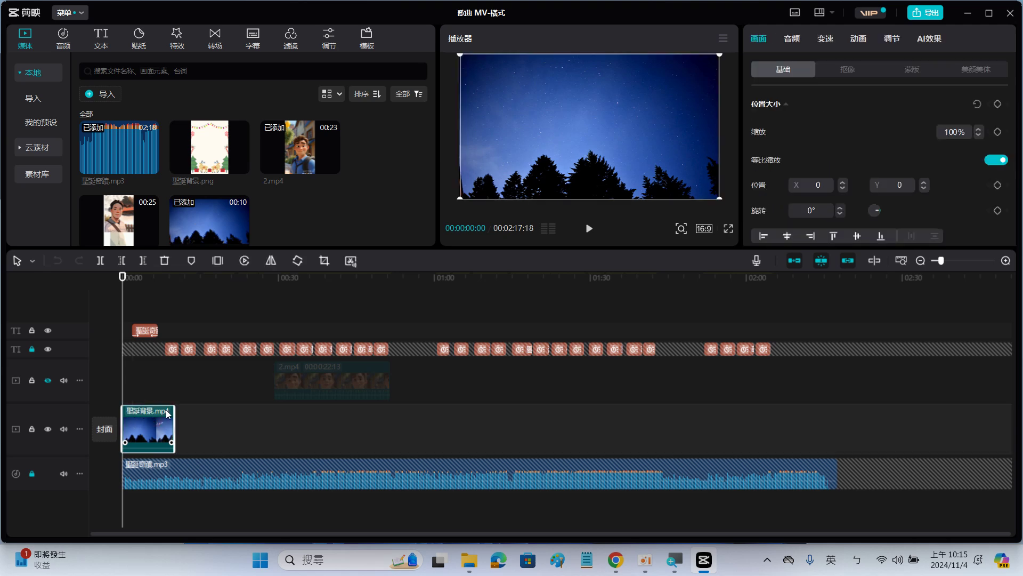
pyautogui.click(139, 328)
pyautogui.moveTo(139, 296); pyautogui.dragTo(92, 296)
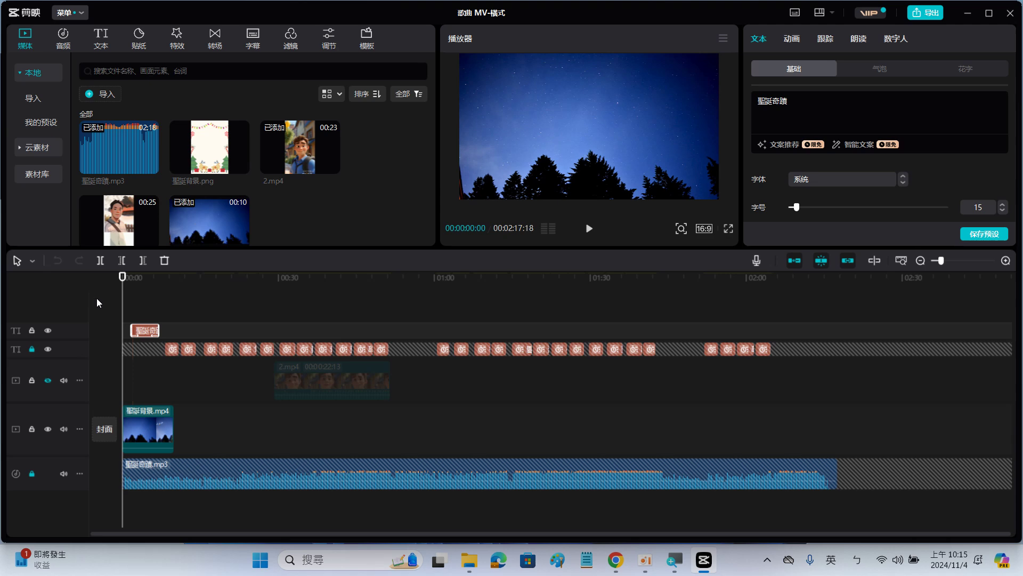